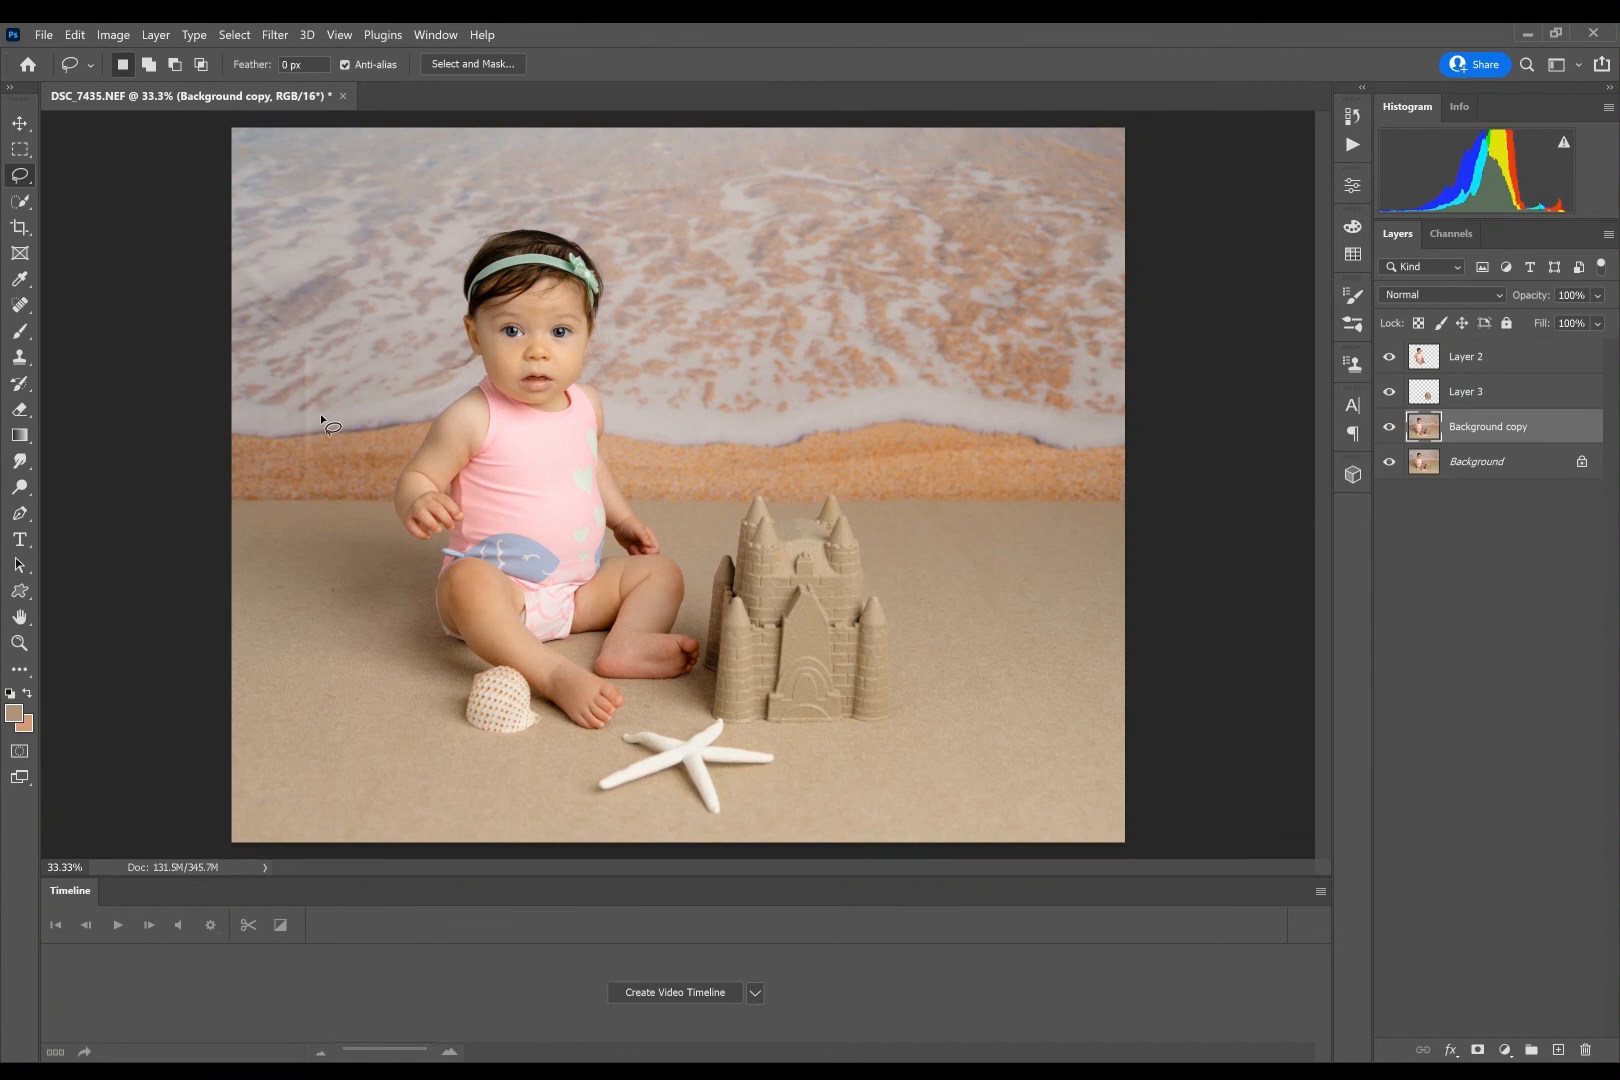
- Remove the backdrop streak beside the baby at the waterline by lassoing it and applying a Content-Aware fill
mouse_move(310, 406)
mouse_down()
mouse_move(302, 340)
mouse_move(296, 462)
mouse_move(317, 481)
mouse_up()
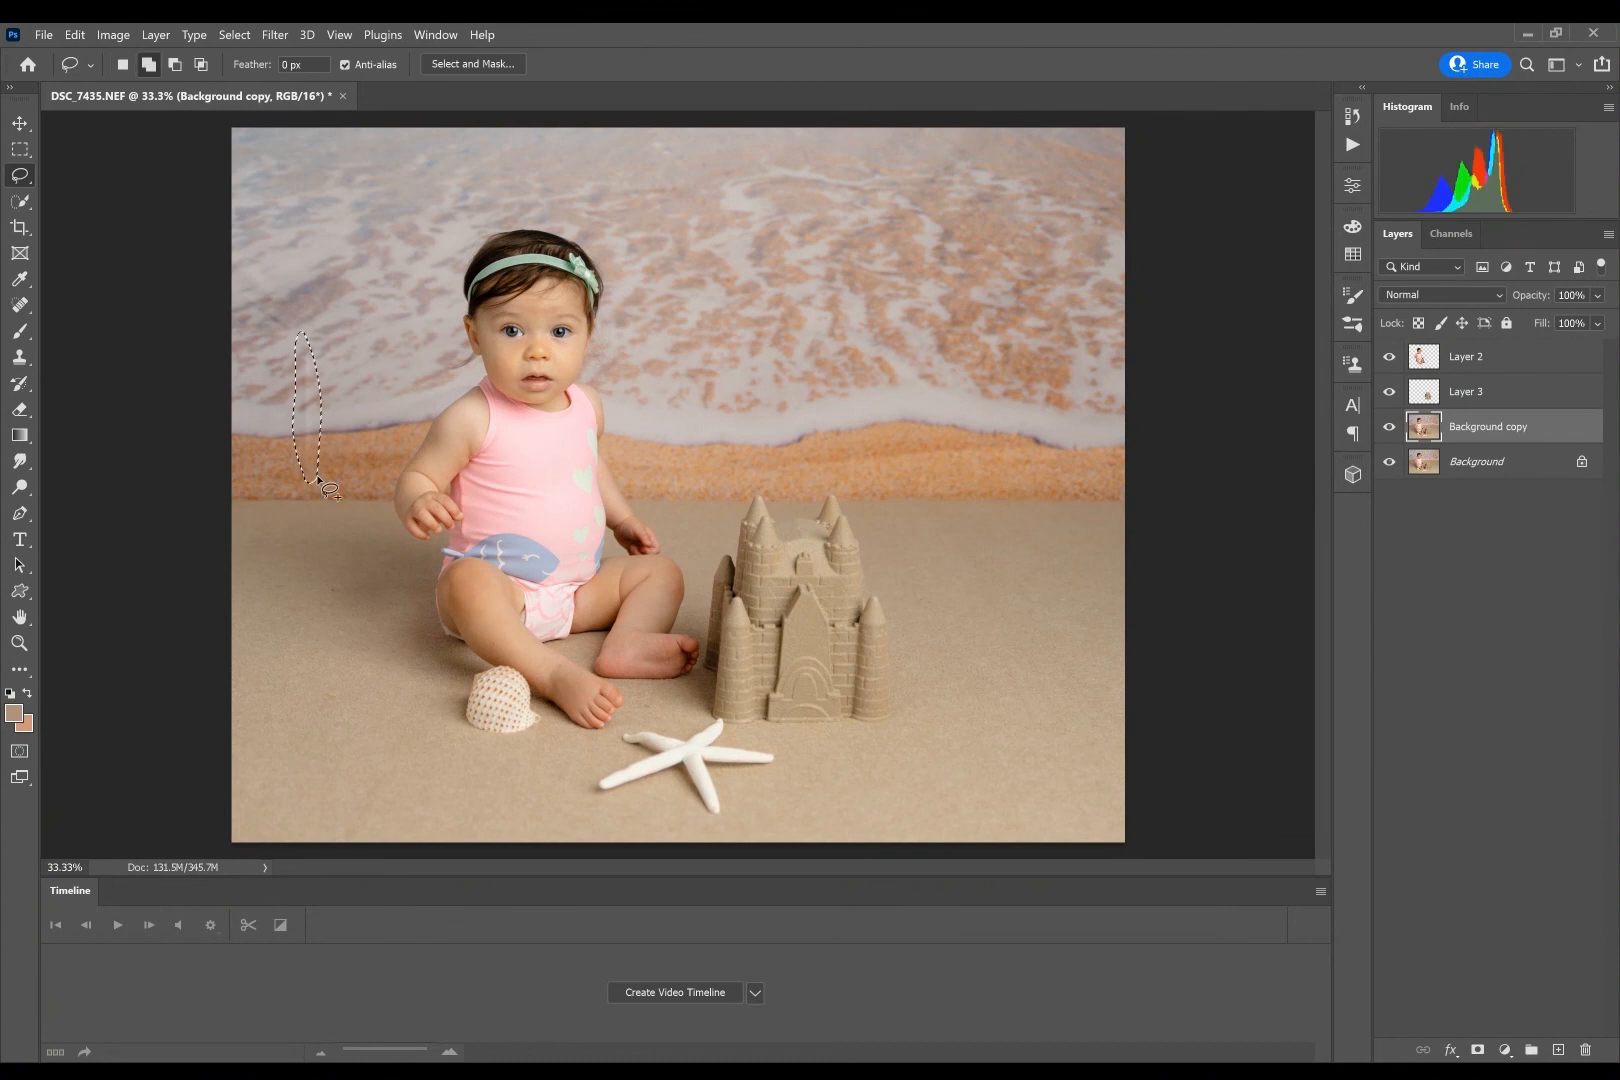
key(shift+F5)
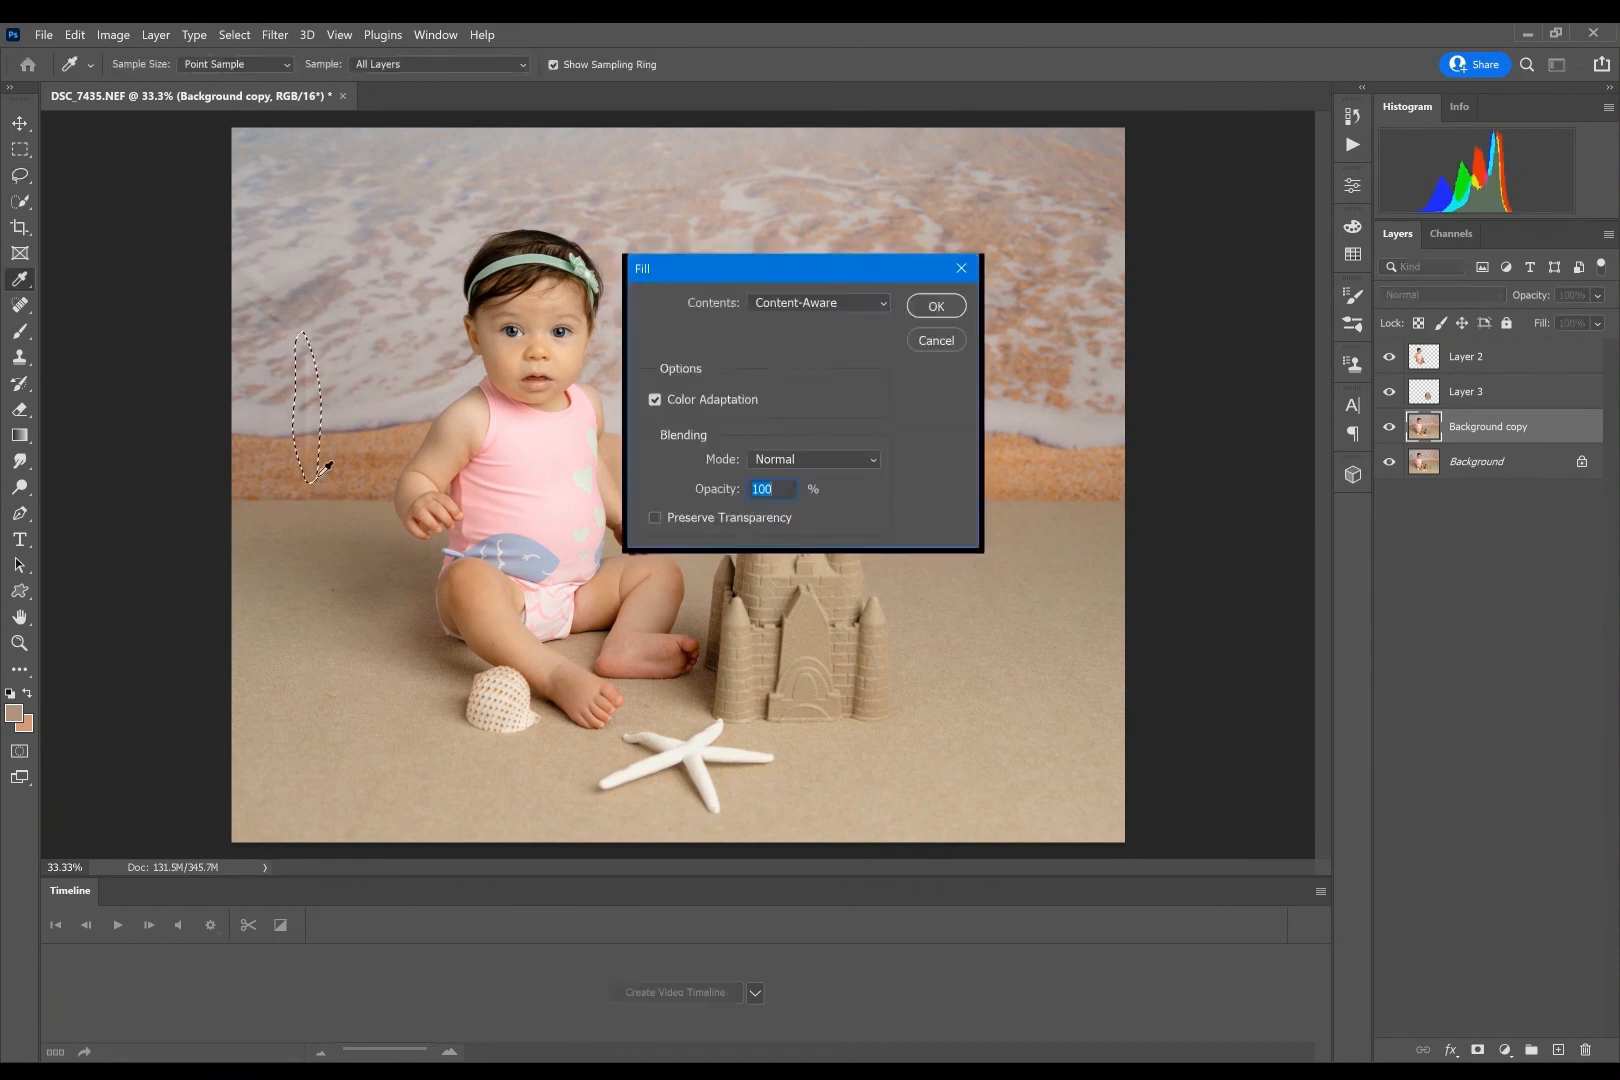
key(Return)
- Lasso the thin strip of orange sand above the sandcastle, fill it with Content-Aware, and clear the selection
drag(985, 440, 983, 458)
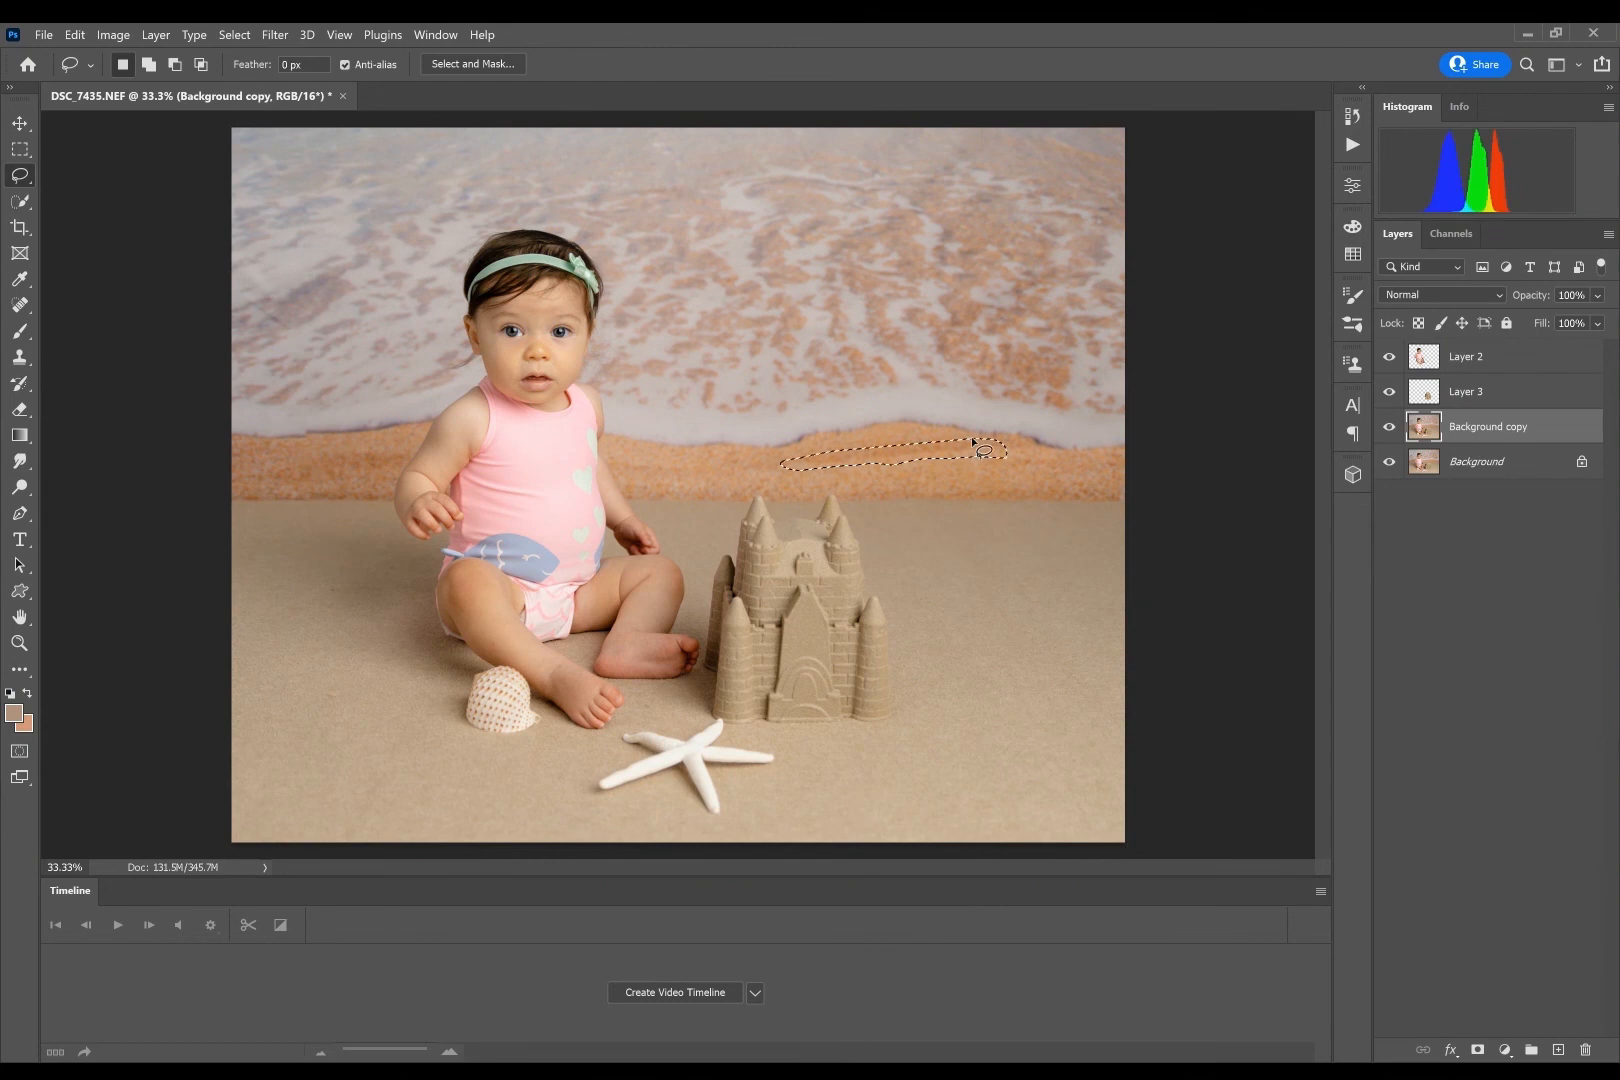
key(shift+F5)
key(Return)
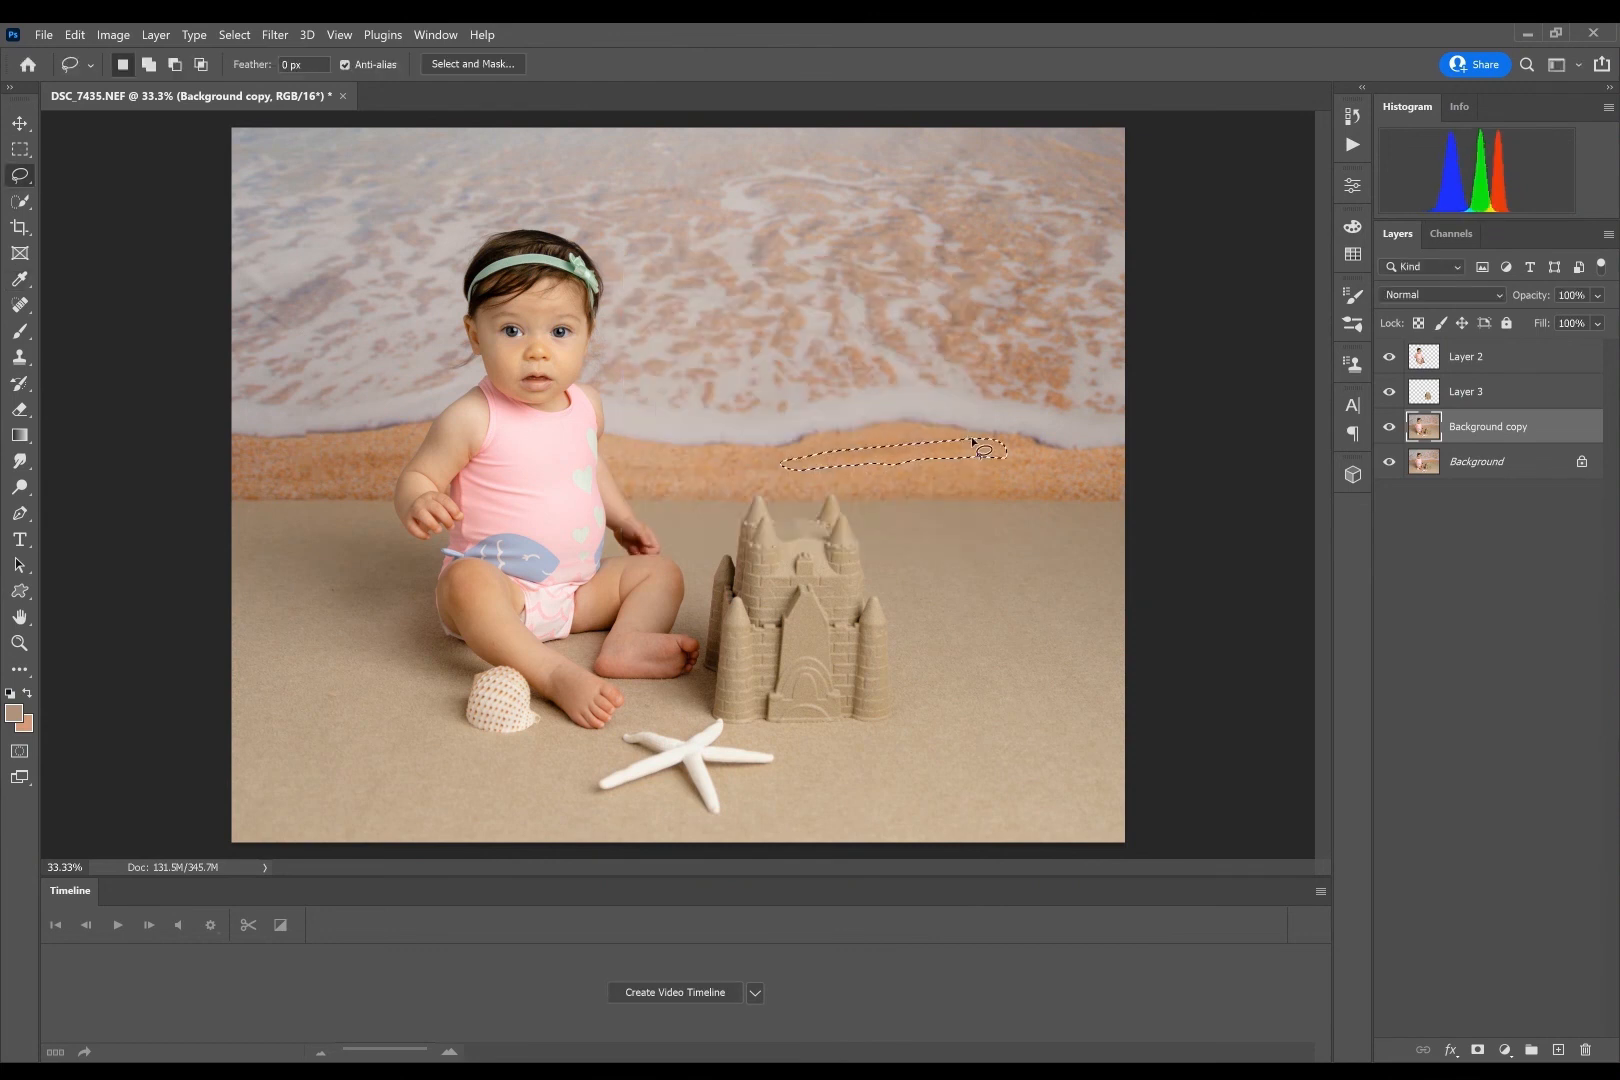
key(ctrl+d)
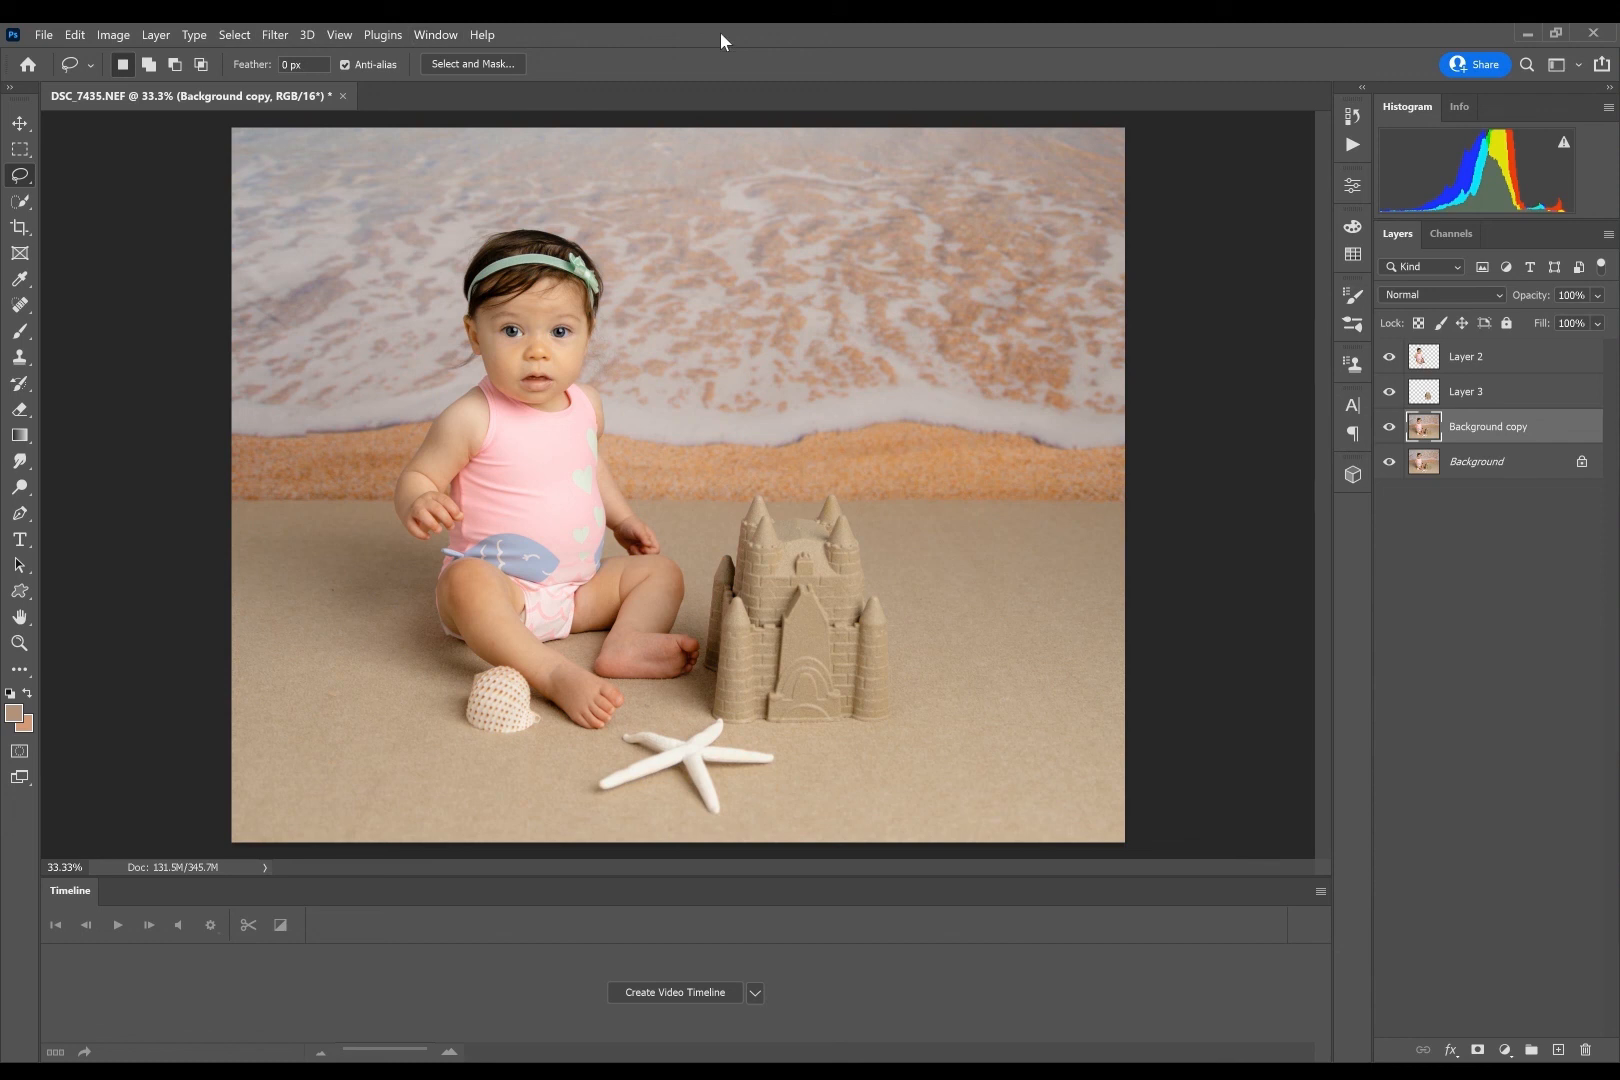
- Set up the Brush tool on the Background copy layer with Kyle's Pressure Control spatter brush at 149 px
click(1436, 366)
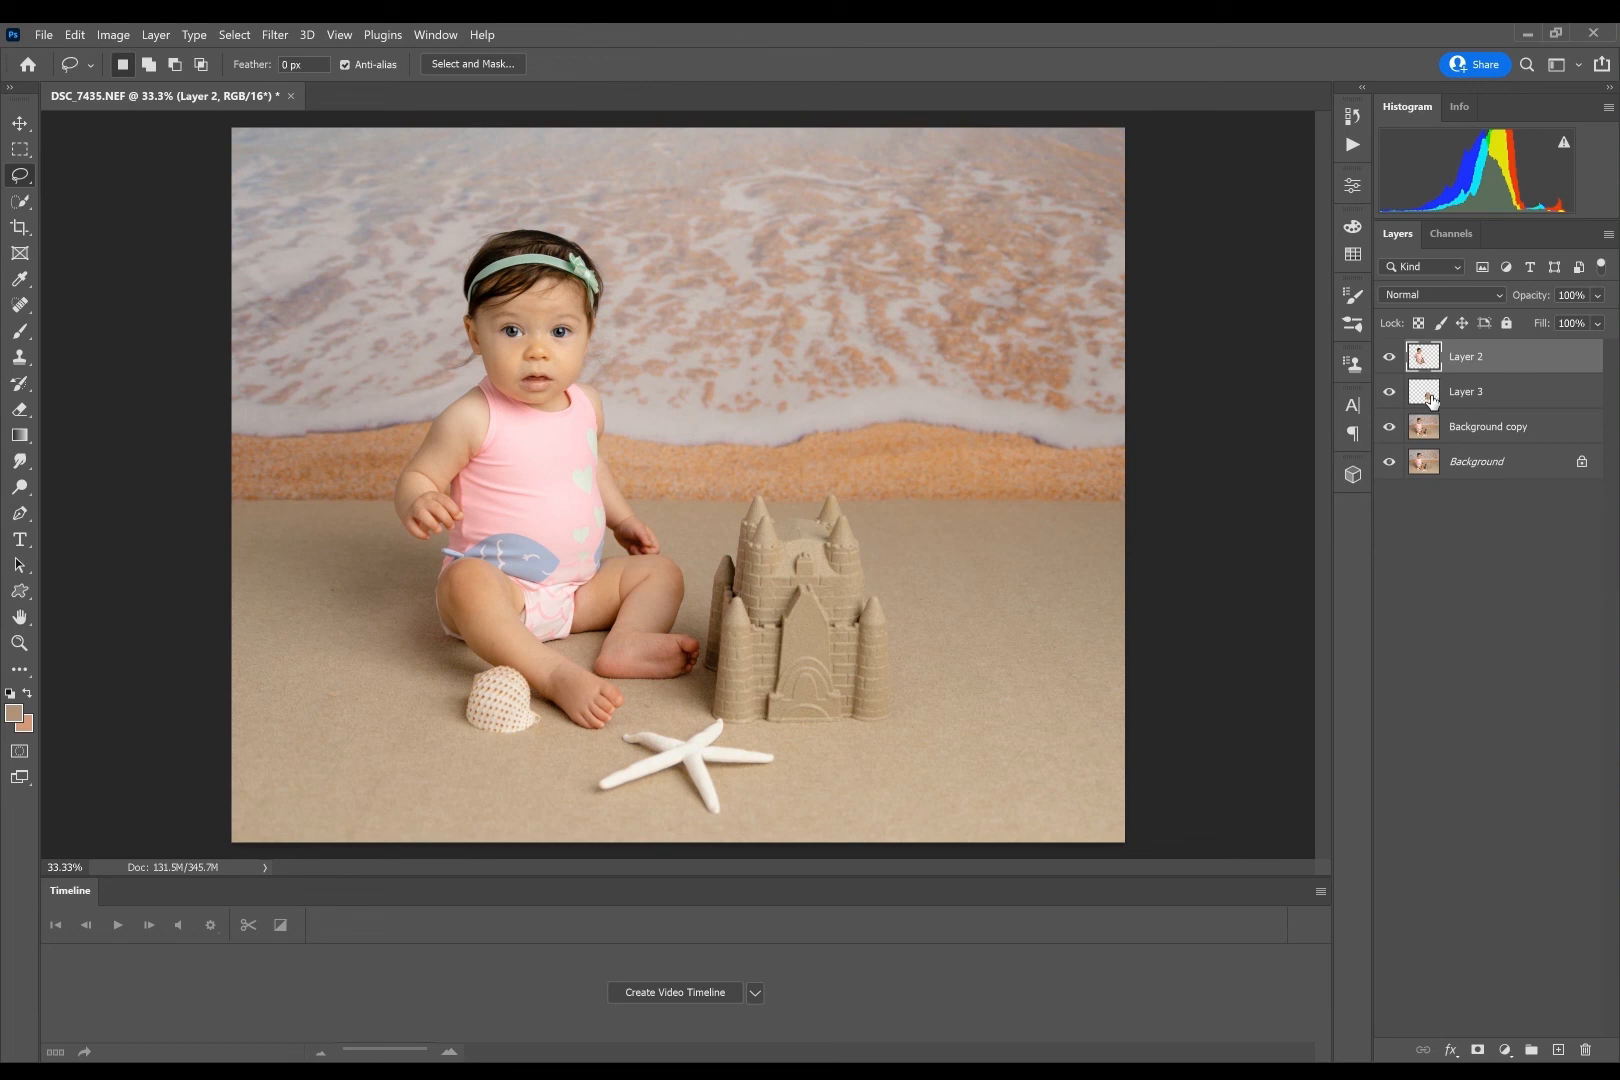
click(1468, 430)
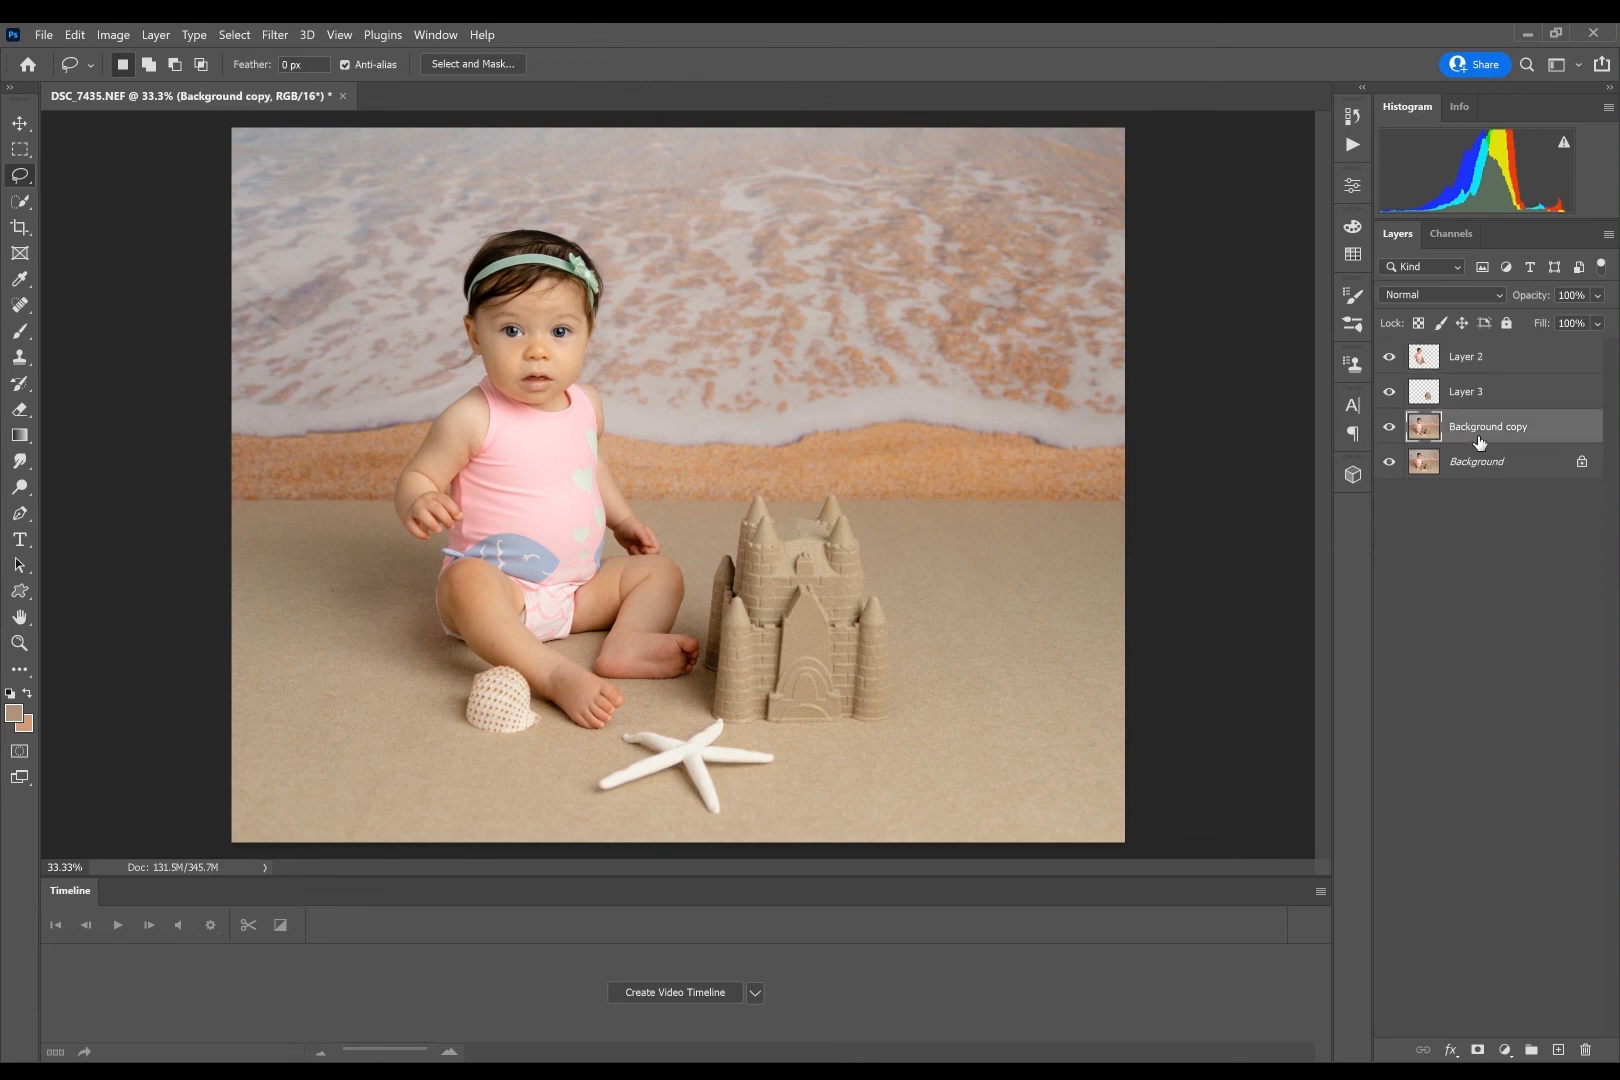
click(21, 340)
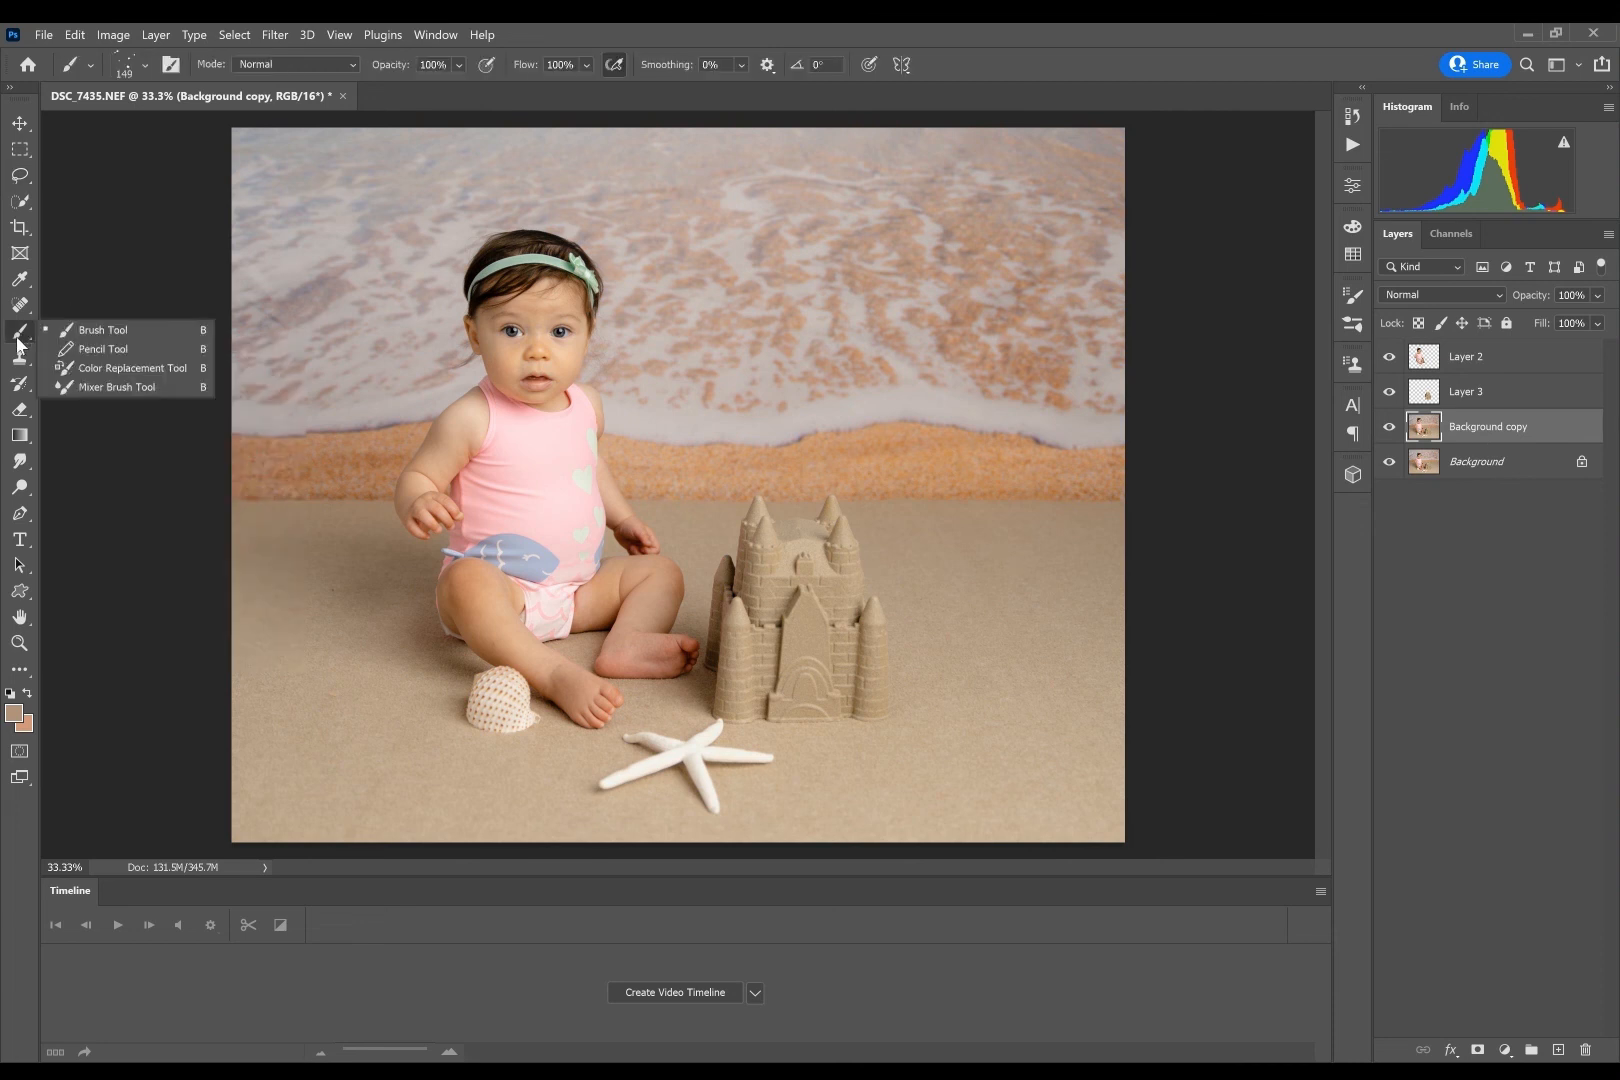
click(145, 67)
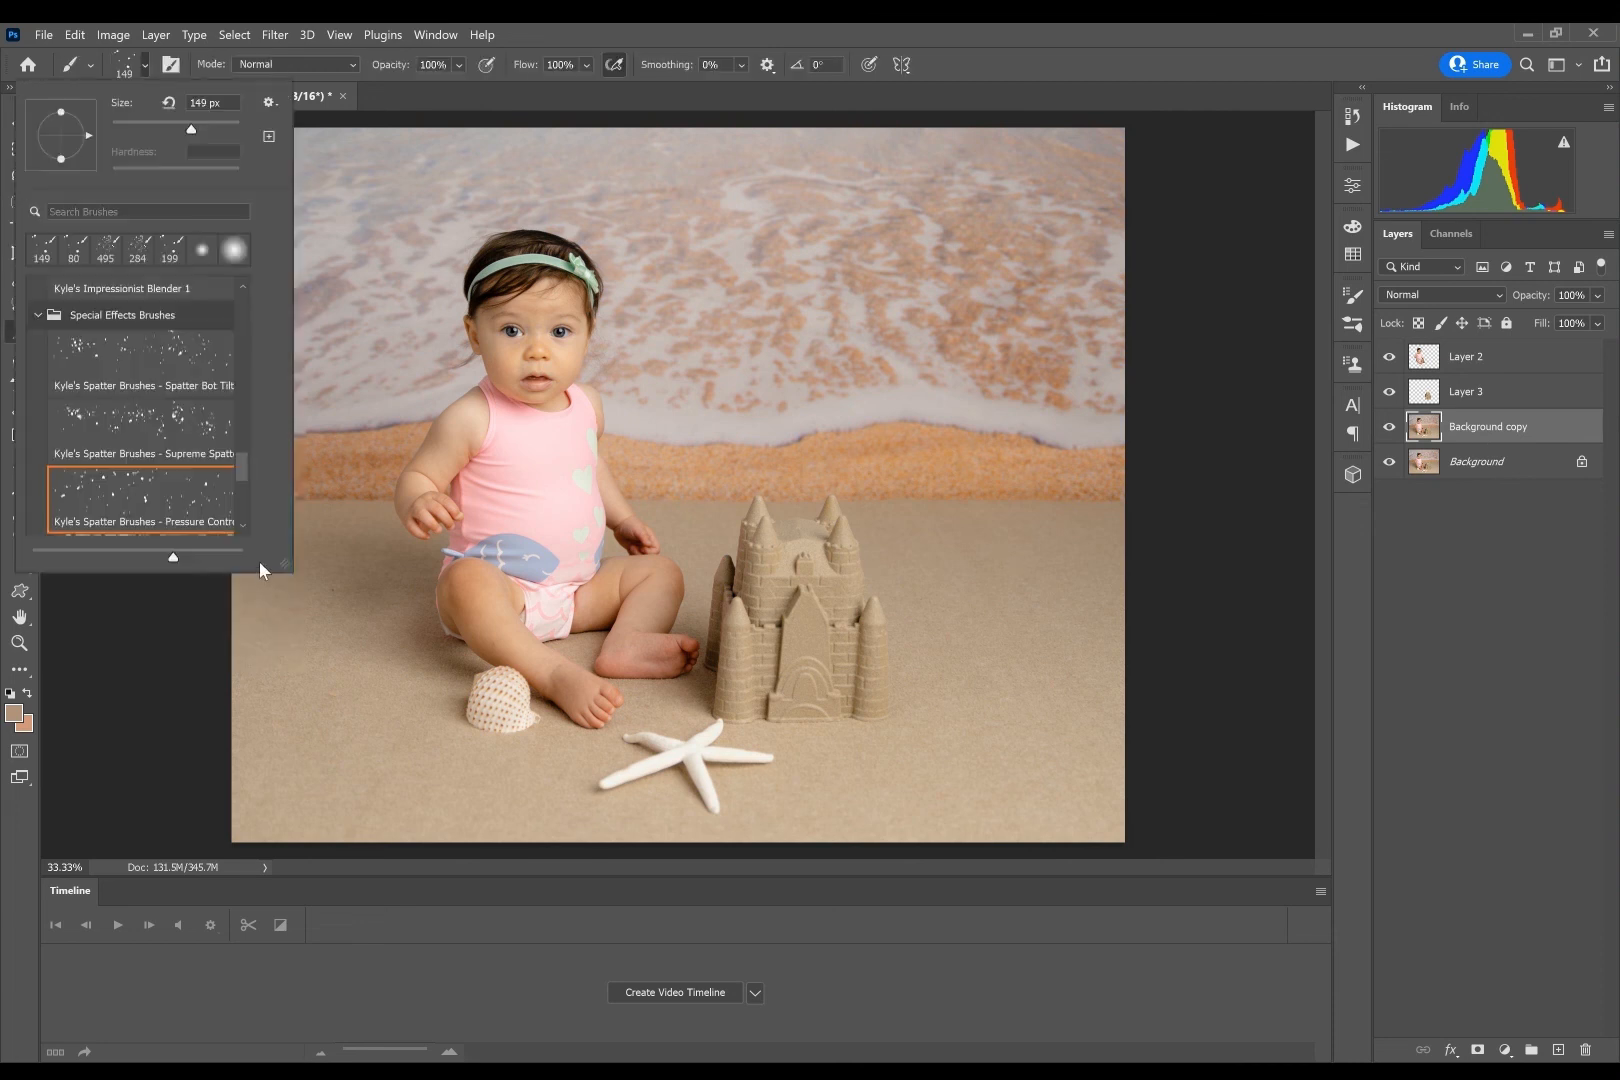
mouse_move(240, 470)
mouse_down()
mouse_move(240, 308)
mouse_move(235, 470)
mouse_up()
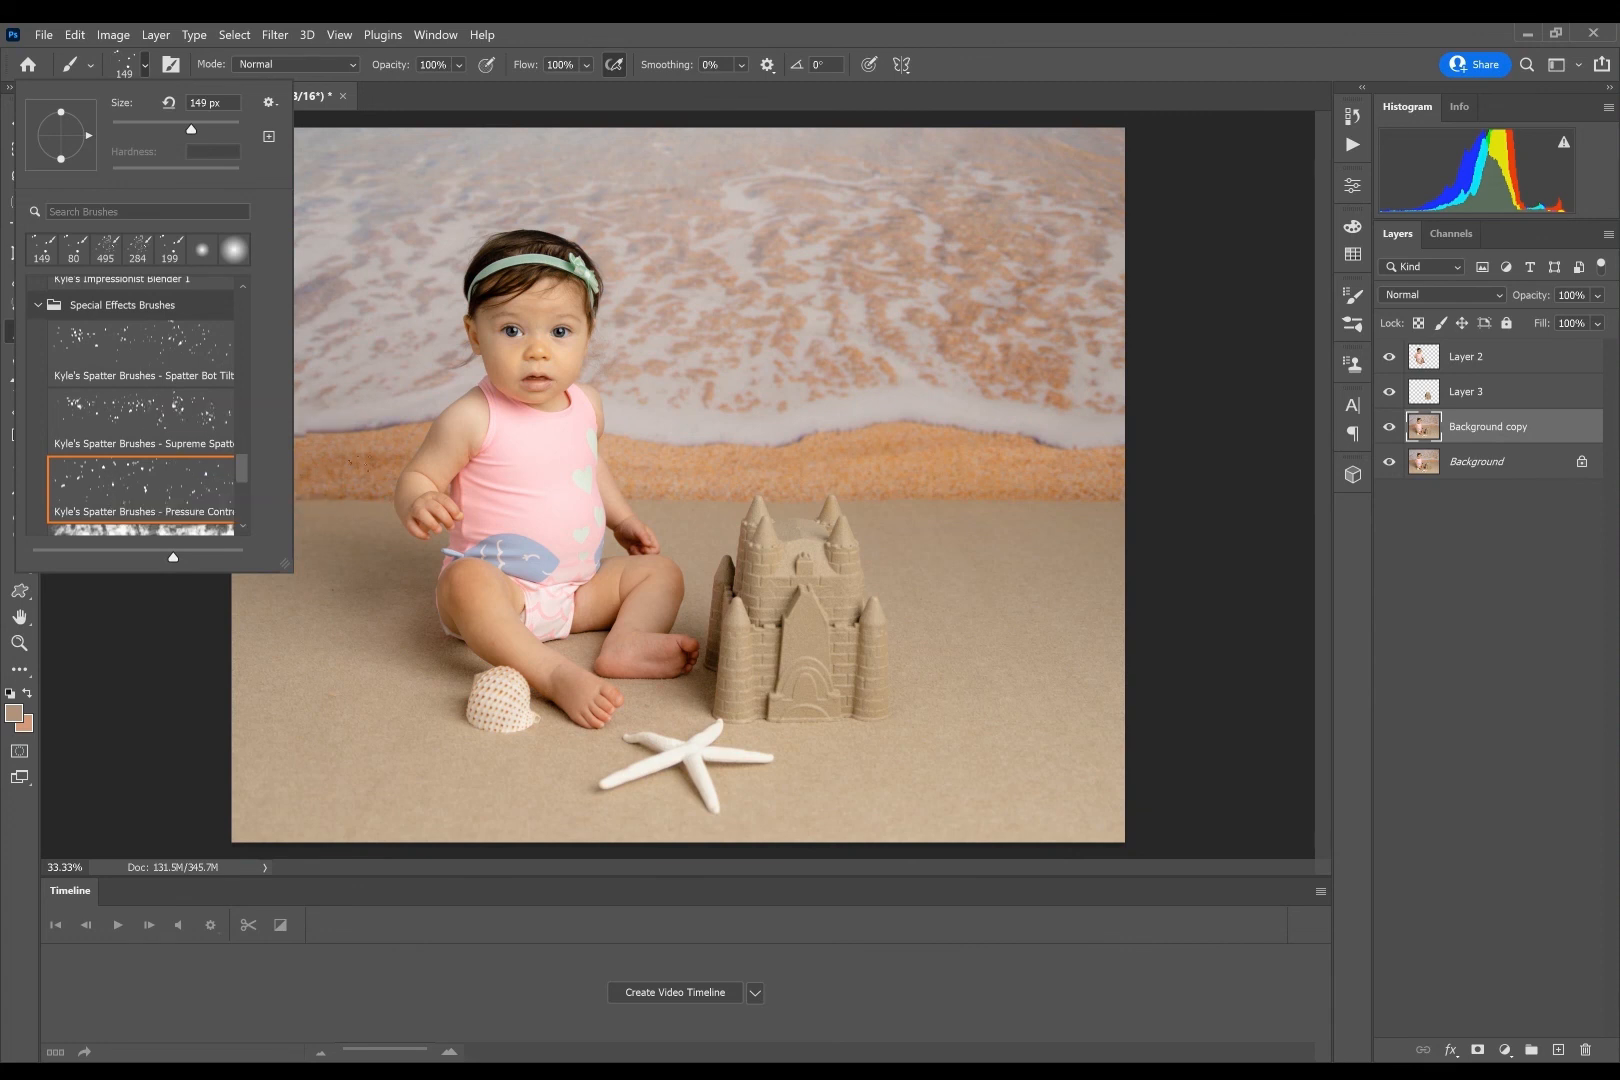
click(619, 33)
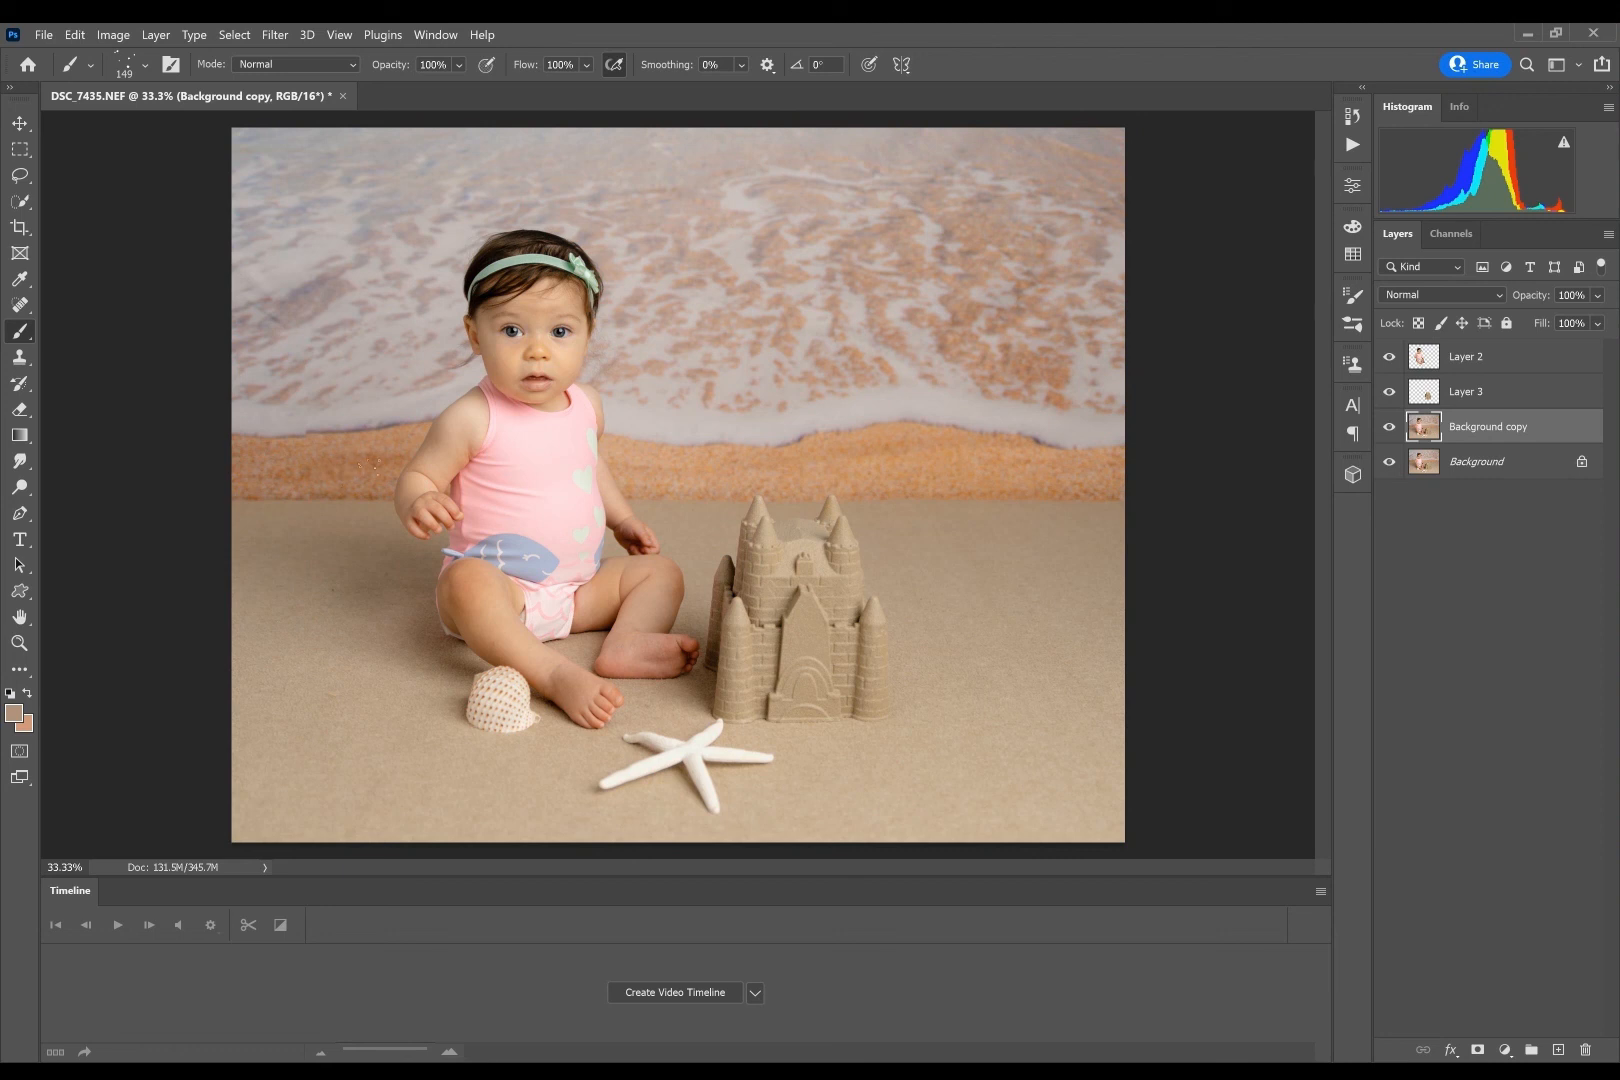
- Scatter specks in colours sampled from the orange sand across the seam between the backdrop and the beige floor
key(alt)
alt+click(366, 467)
alt+click(375, 458)
alt+click(361, 440)
alt+click(929, 448)
drag(380, 553, 348, 574)
alt+click(274, 432)
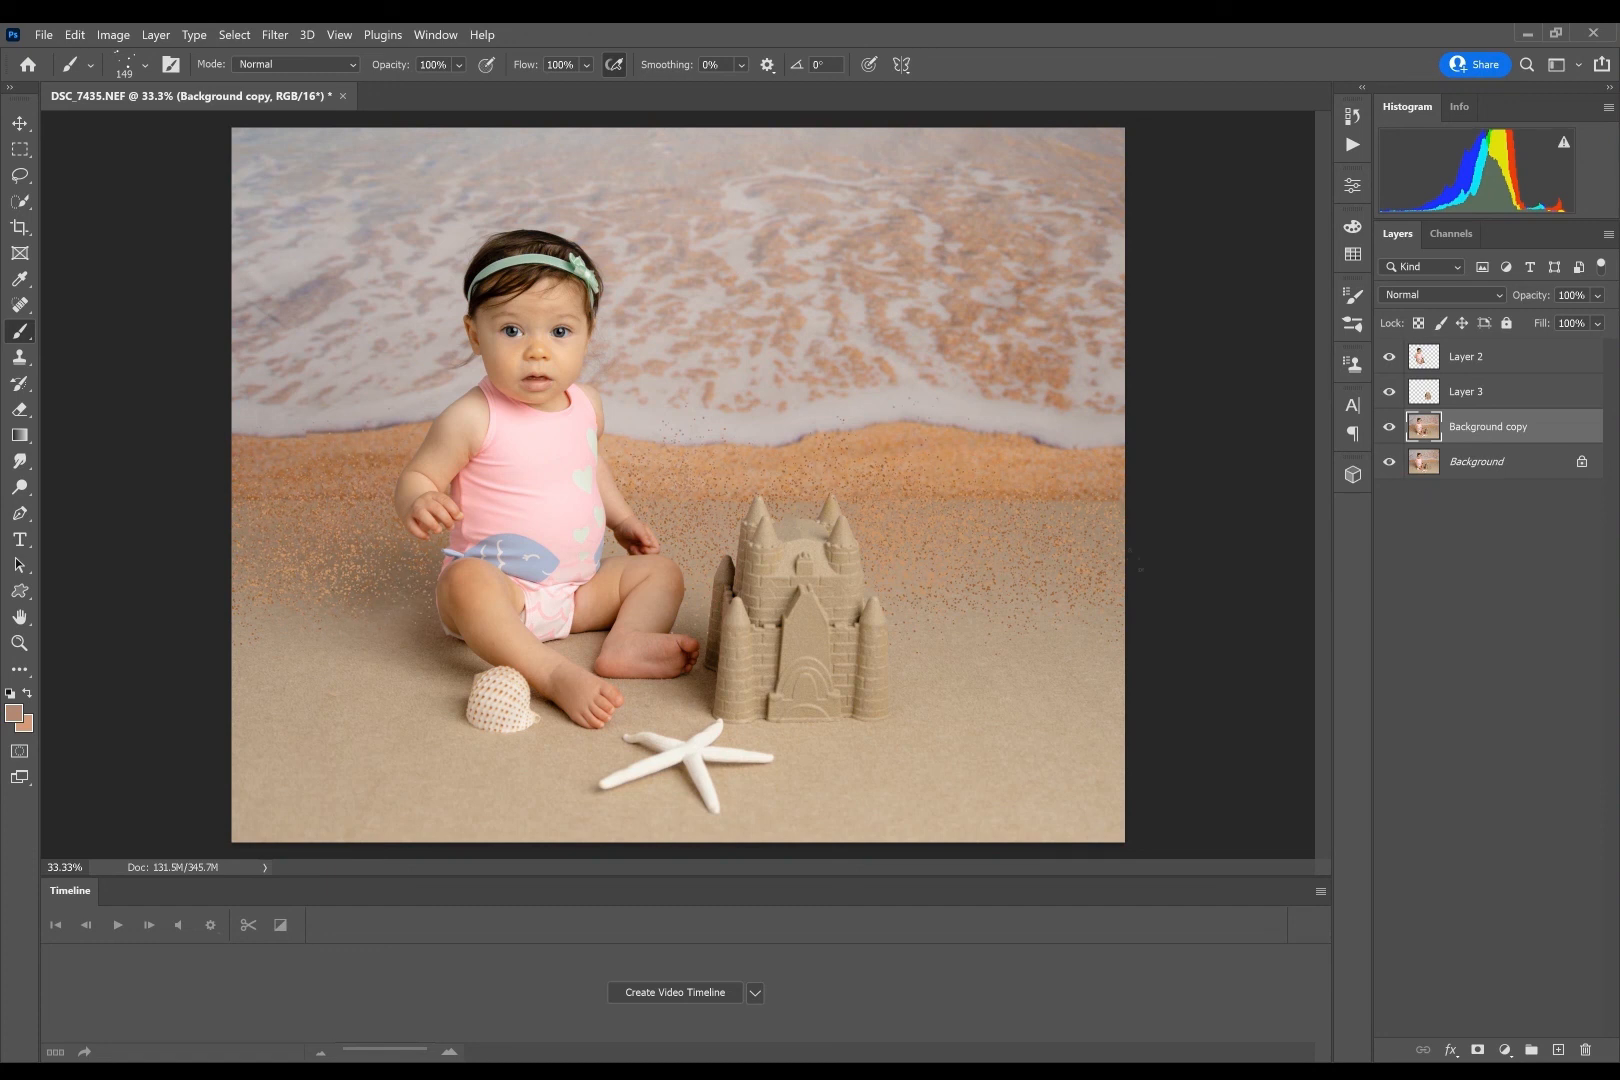
- Add darker sampled sand specks over the seam using Kyle's Supreme Spatter brush enlarged to 385 px
click(141, 64)
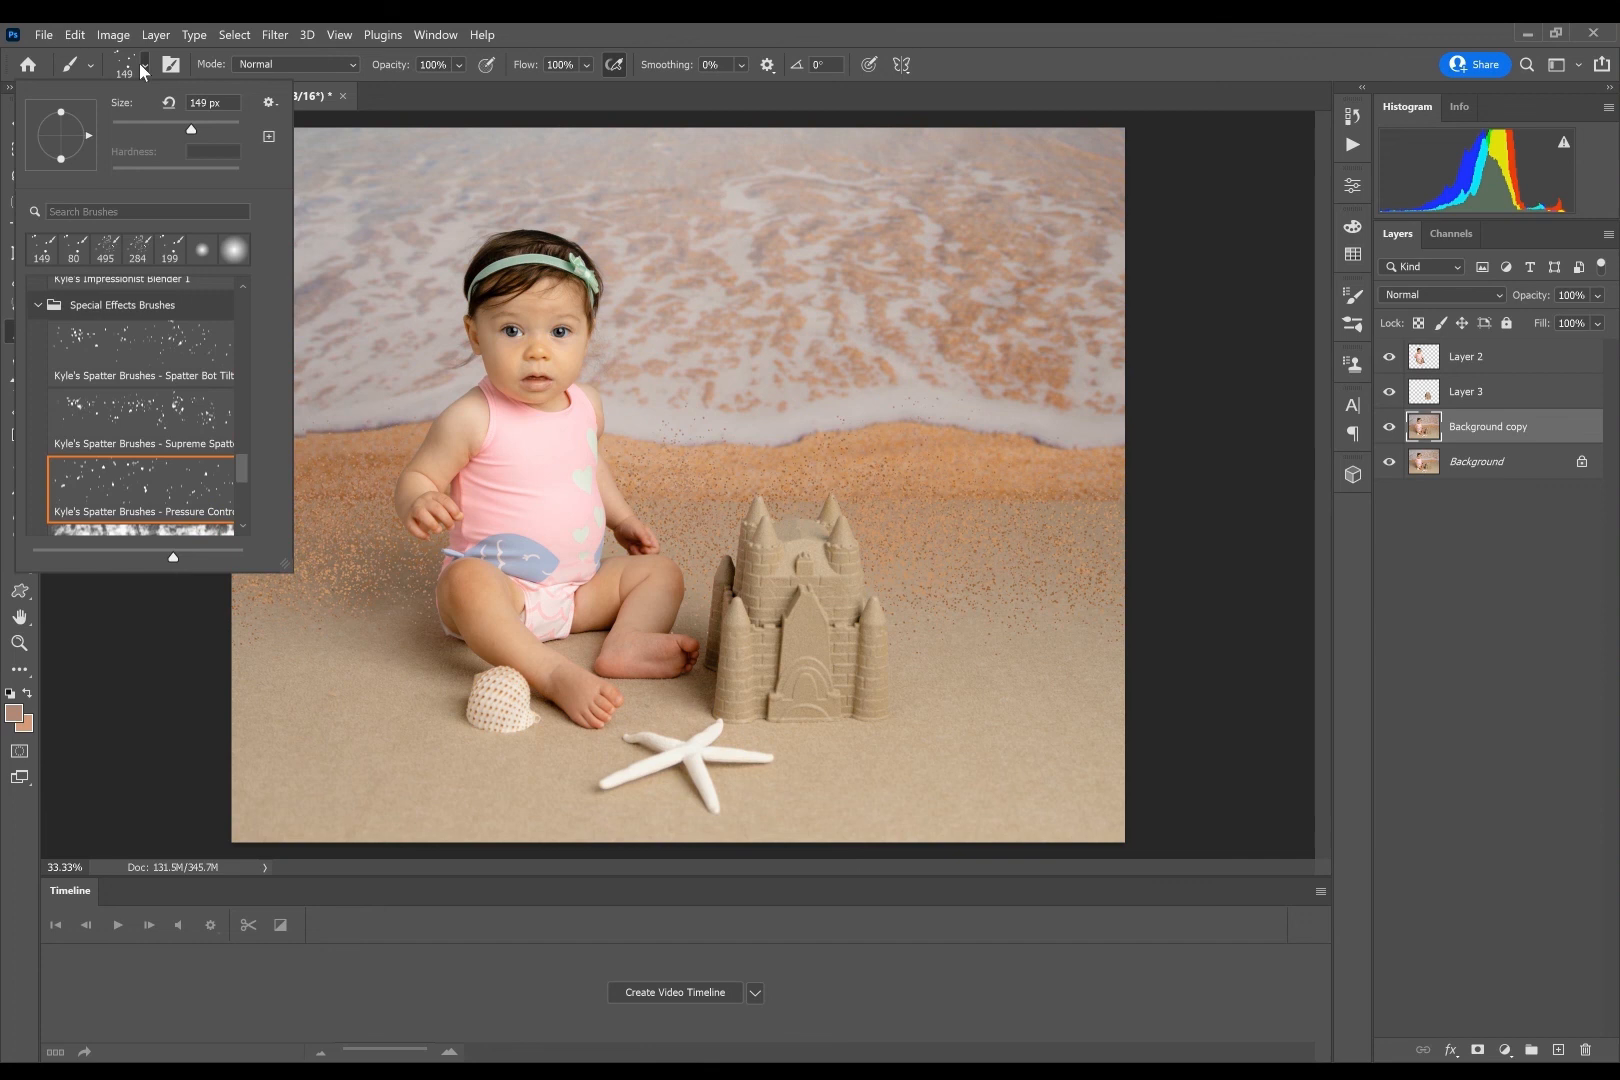
click(88, 418)
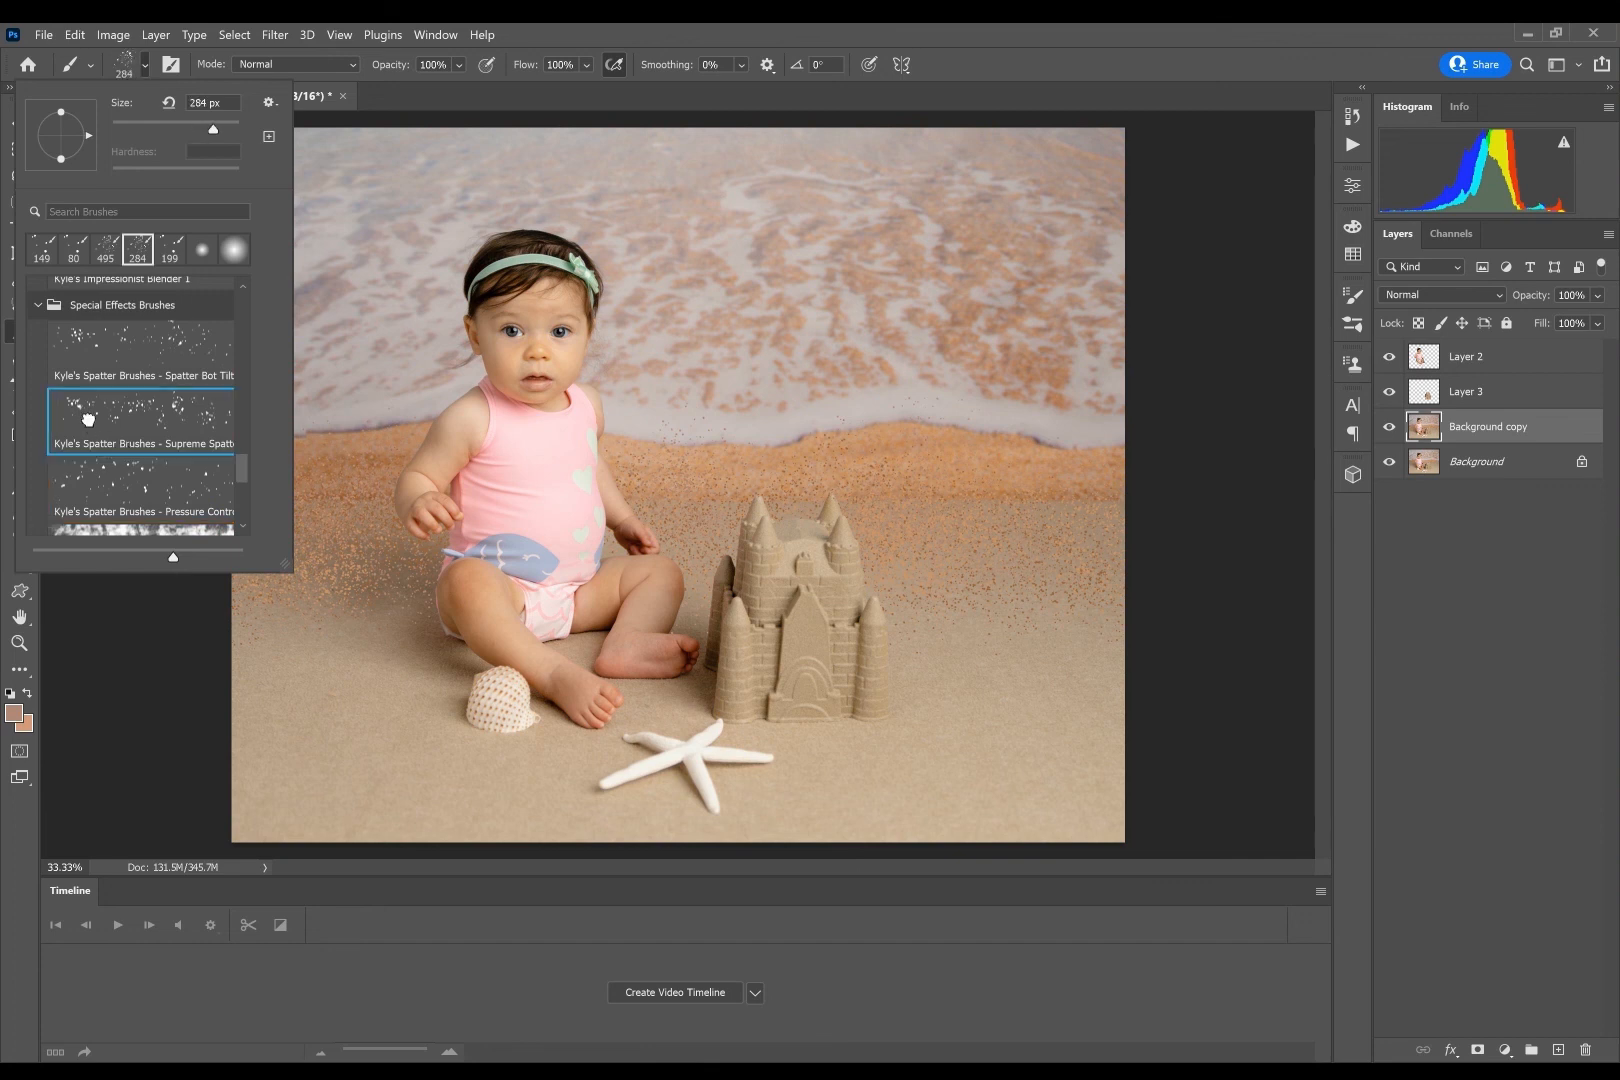
click(192, 38)
alt+click(328, 449)
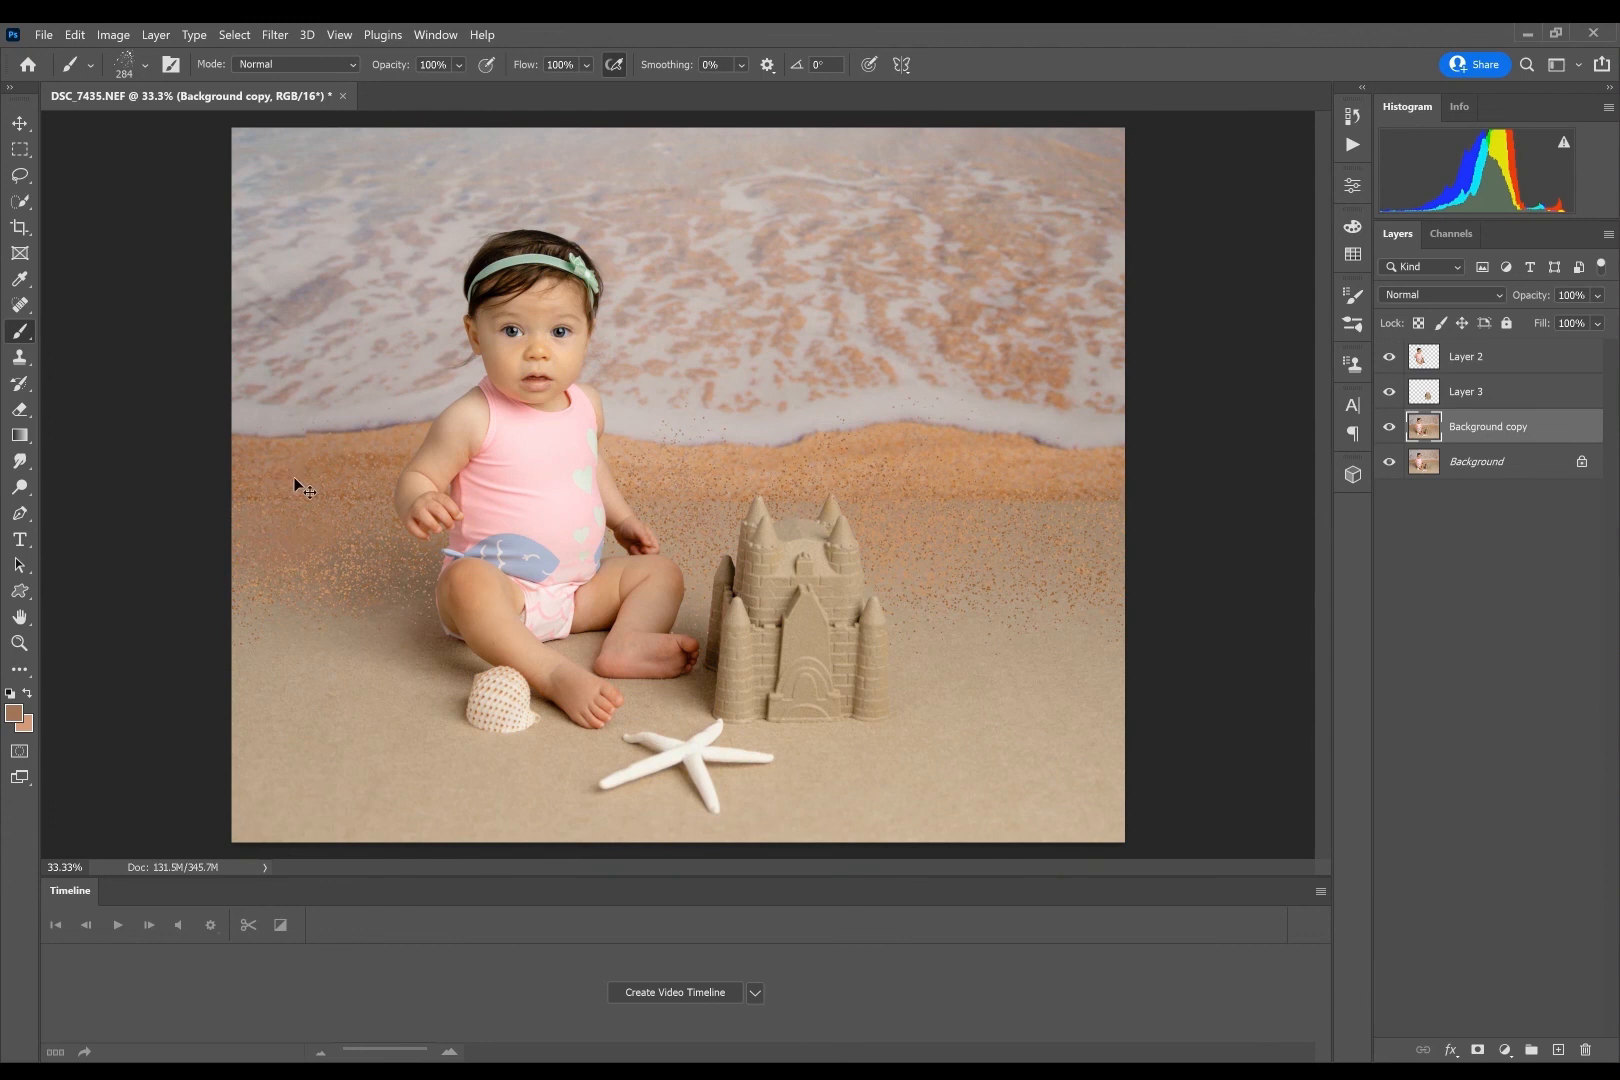
click(144, 62)
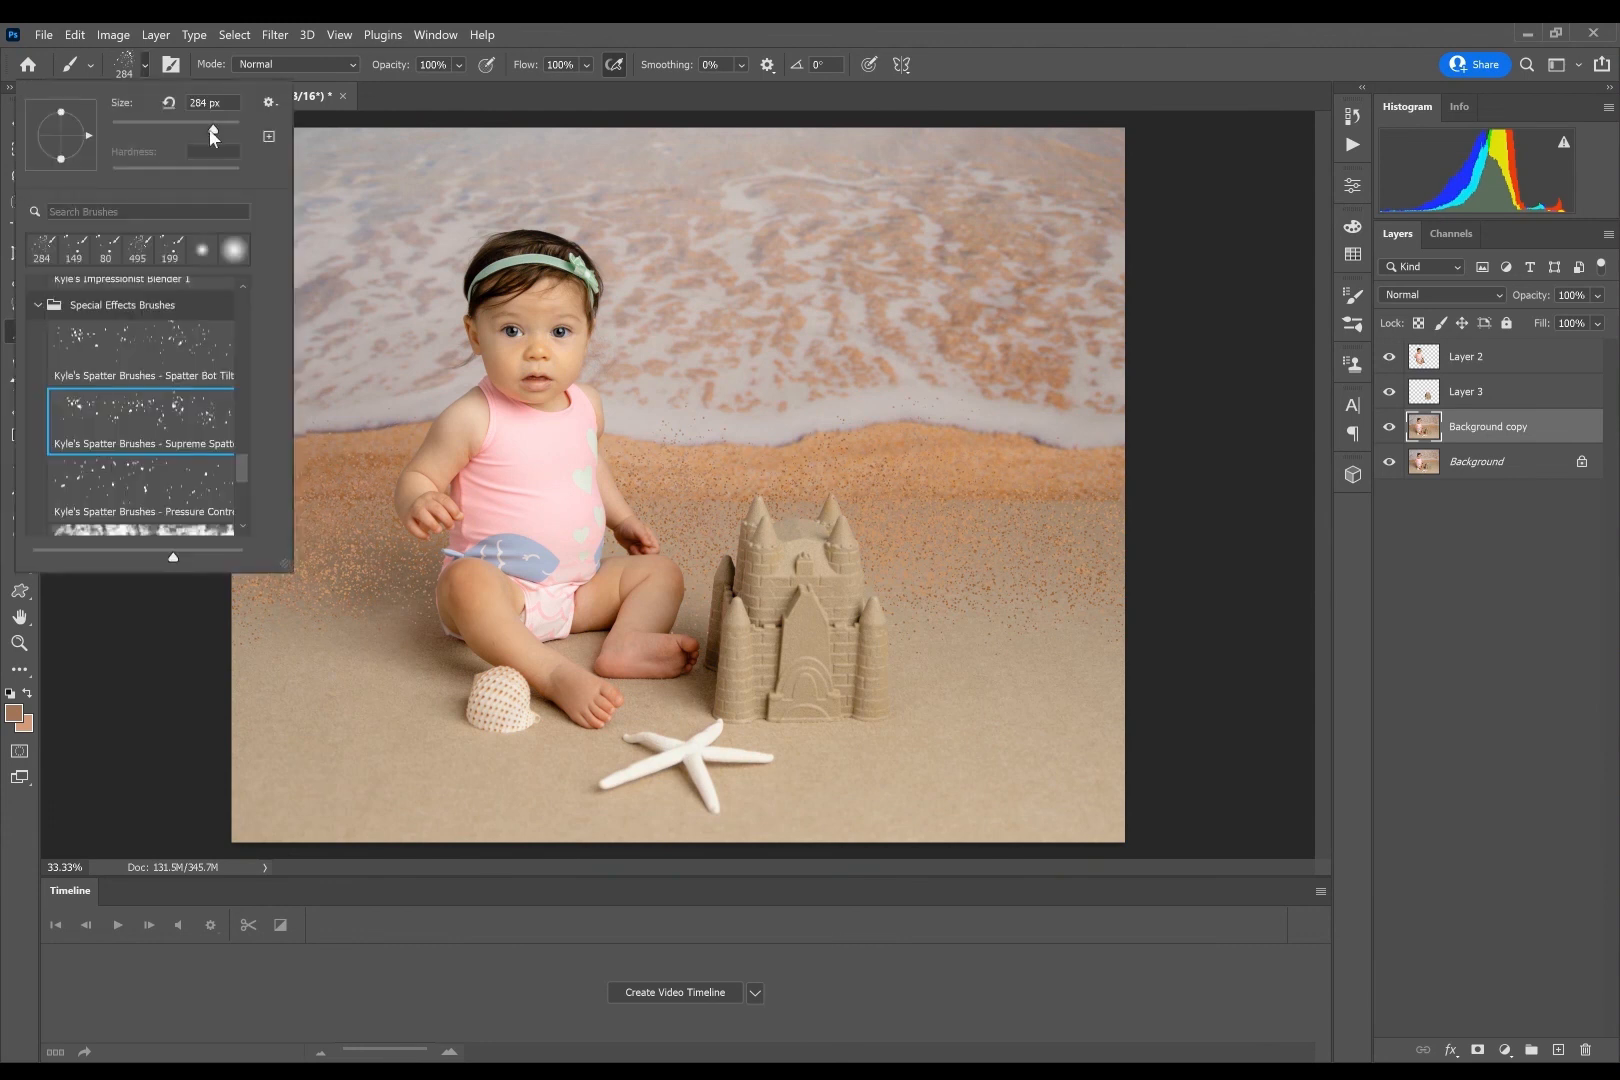
drag(213, 137, 220, 130)
click(367, 487)
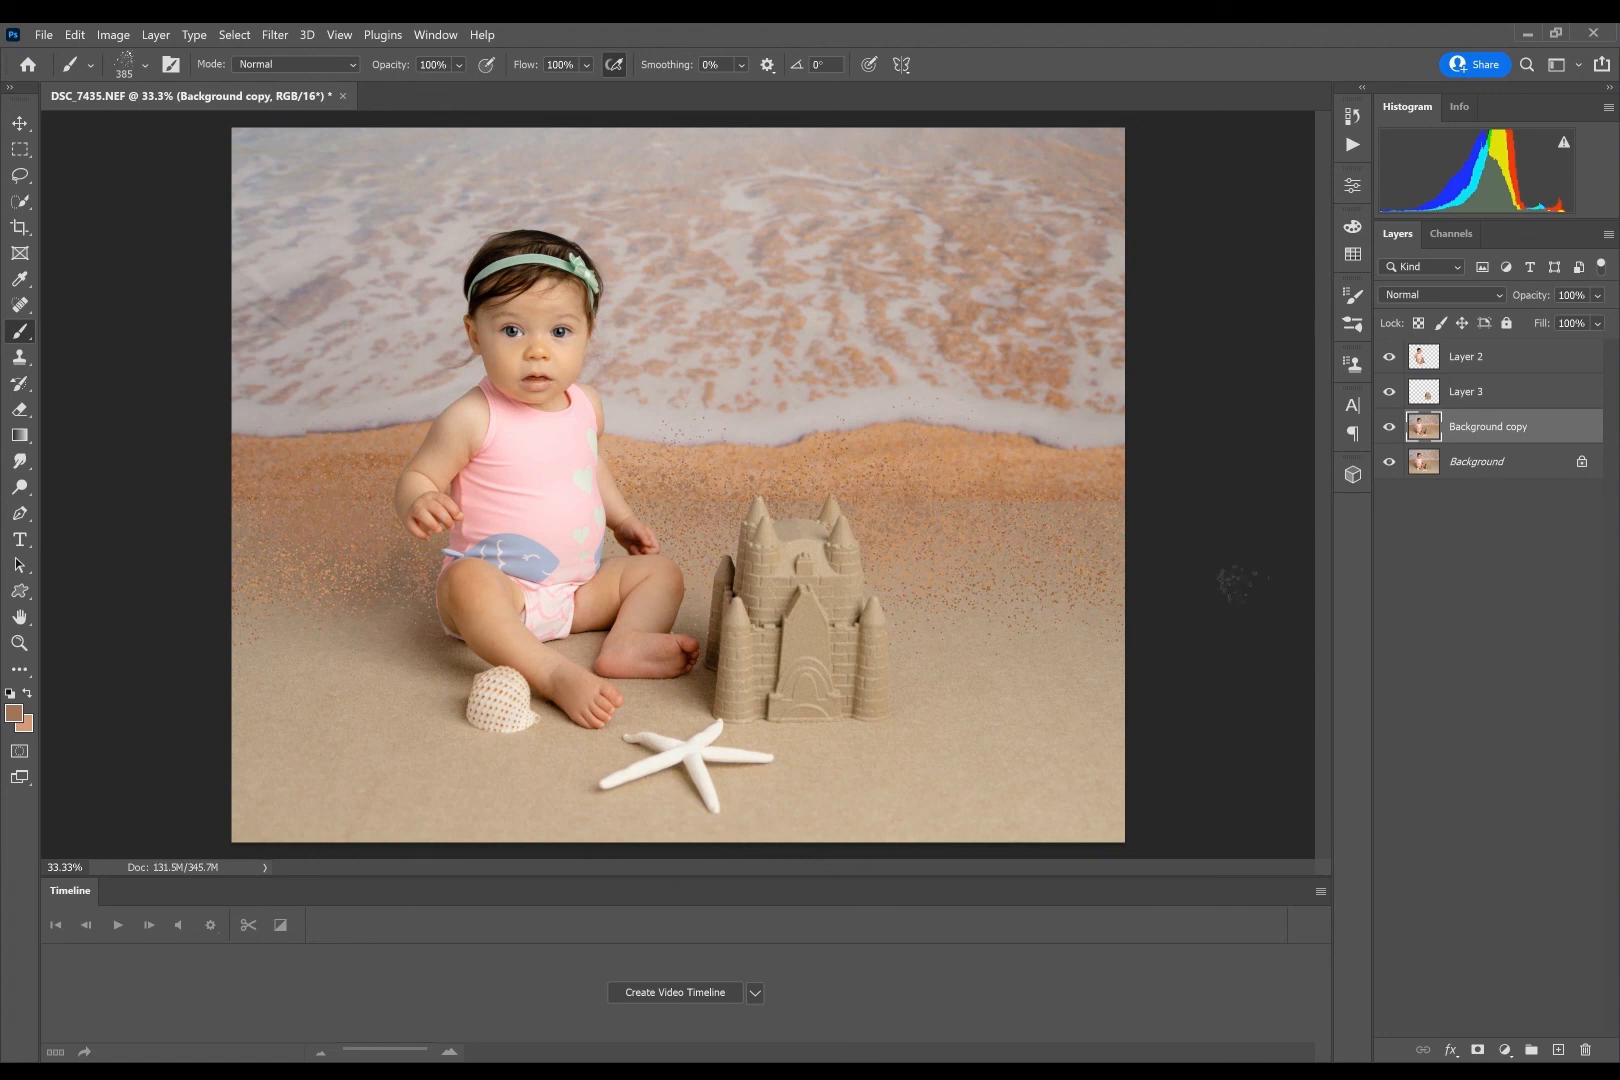
alt+click(833, 459)
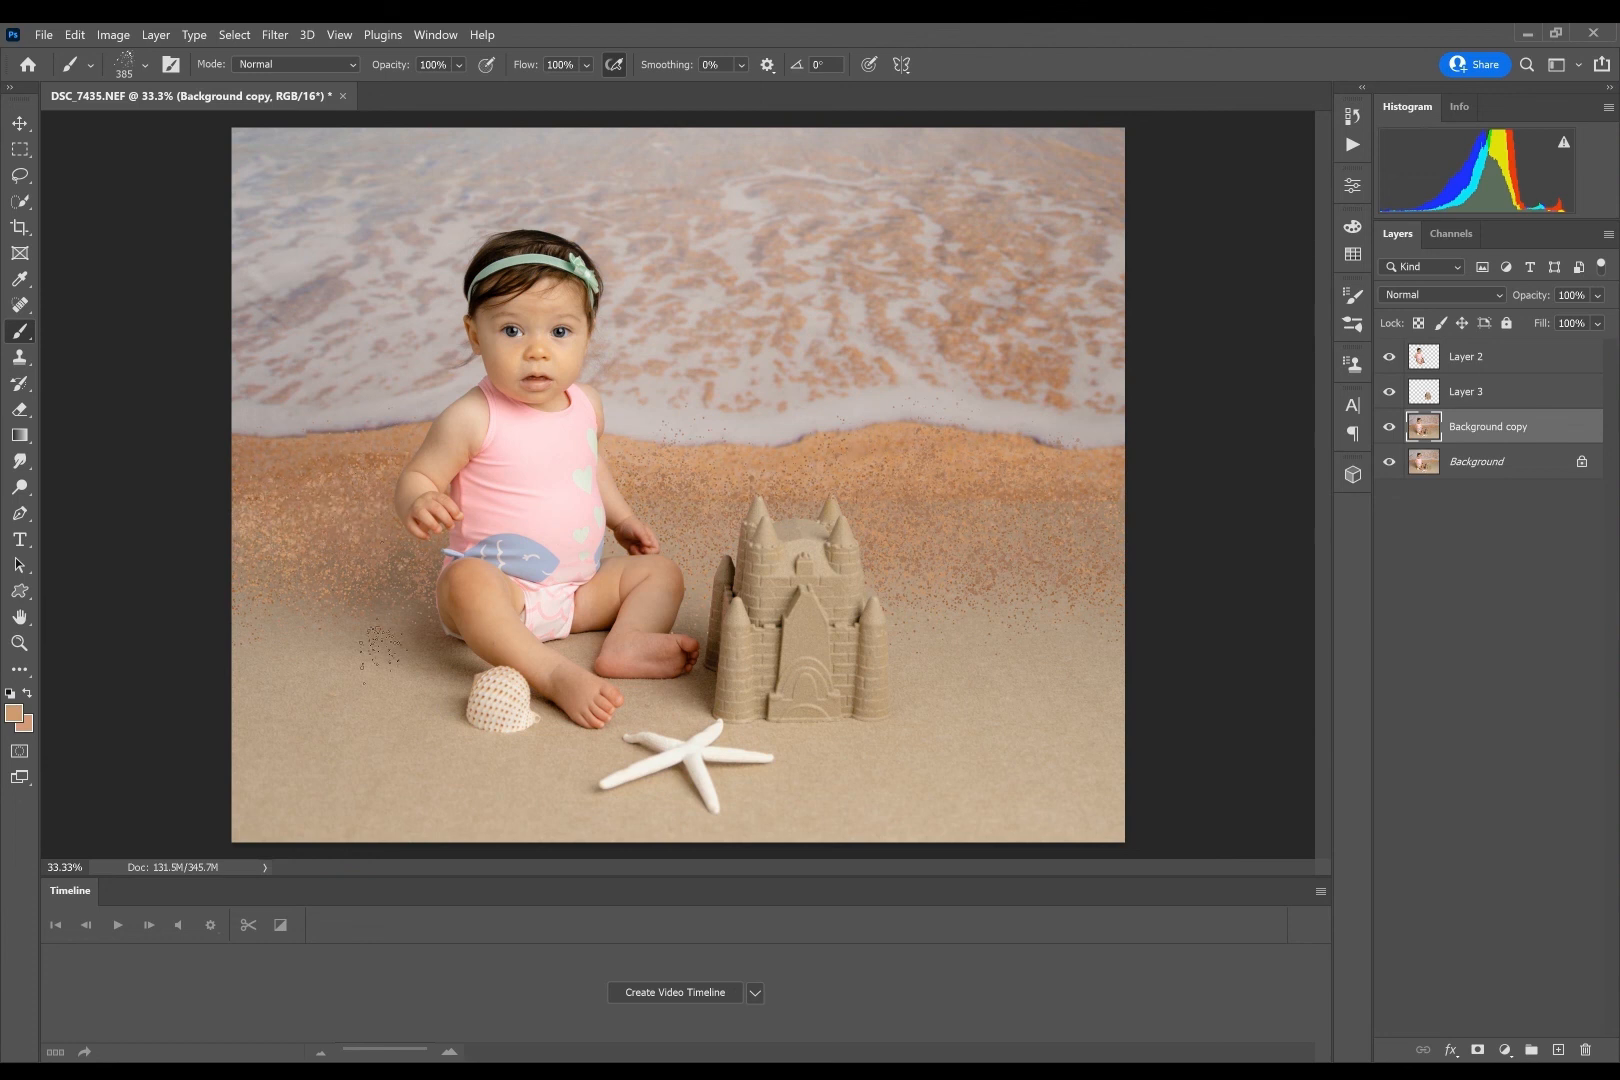
- Scatter sampled brown specks over the orange sand using Kyle's Spatter Bot Tilt brush at 284 px
click(146, 65)
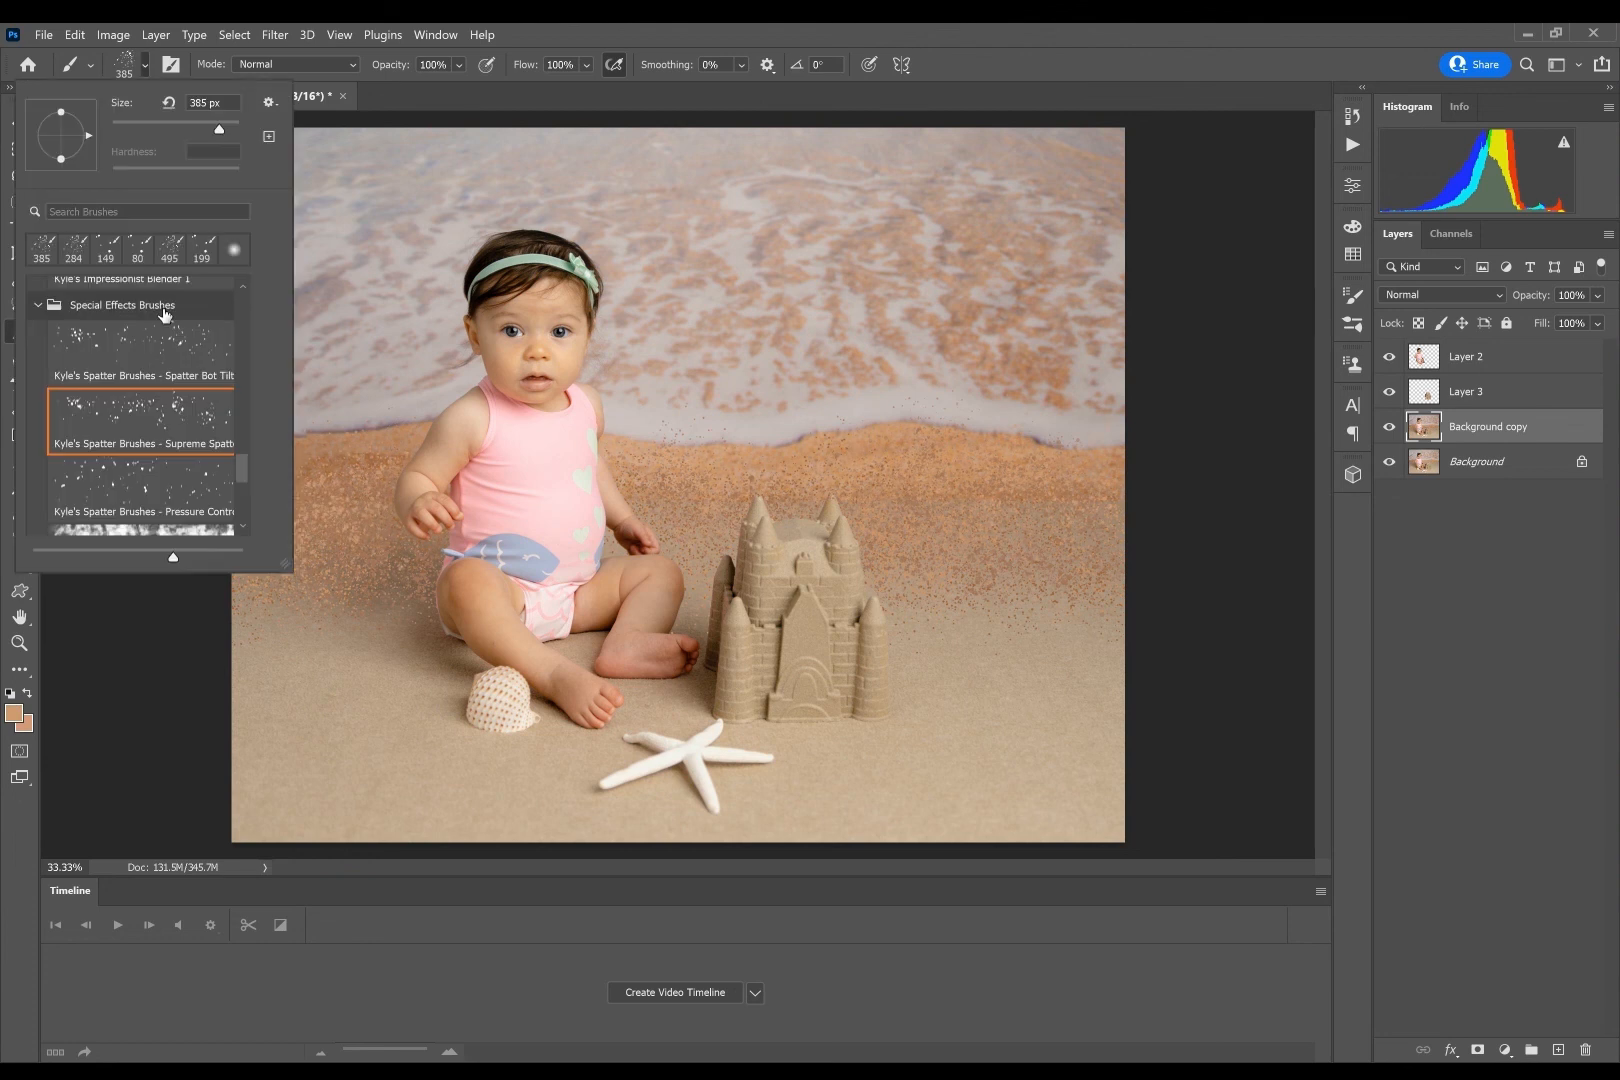
click(153, 338)
click(309, 446)
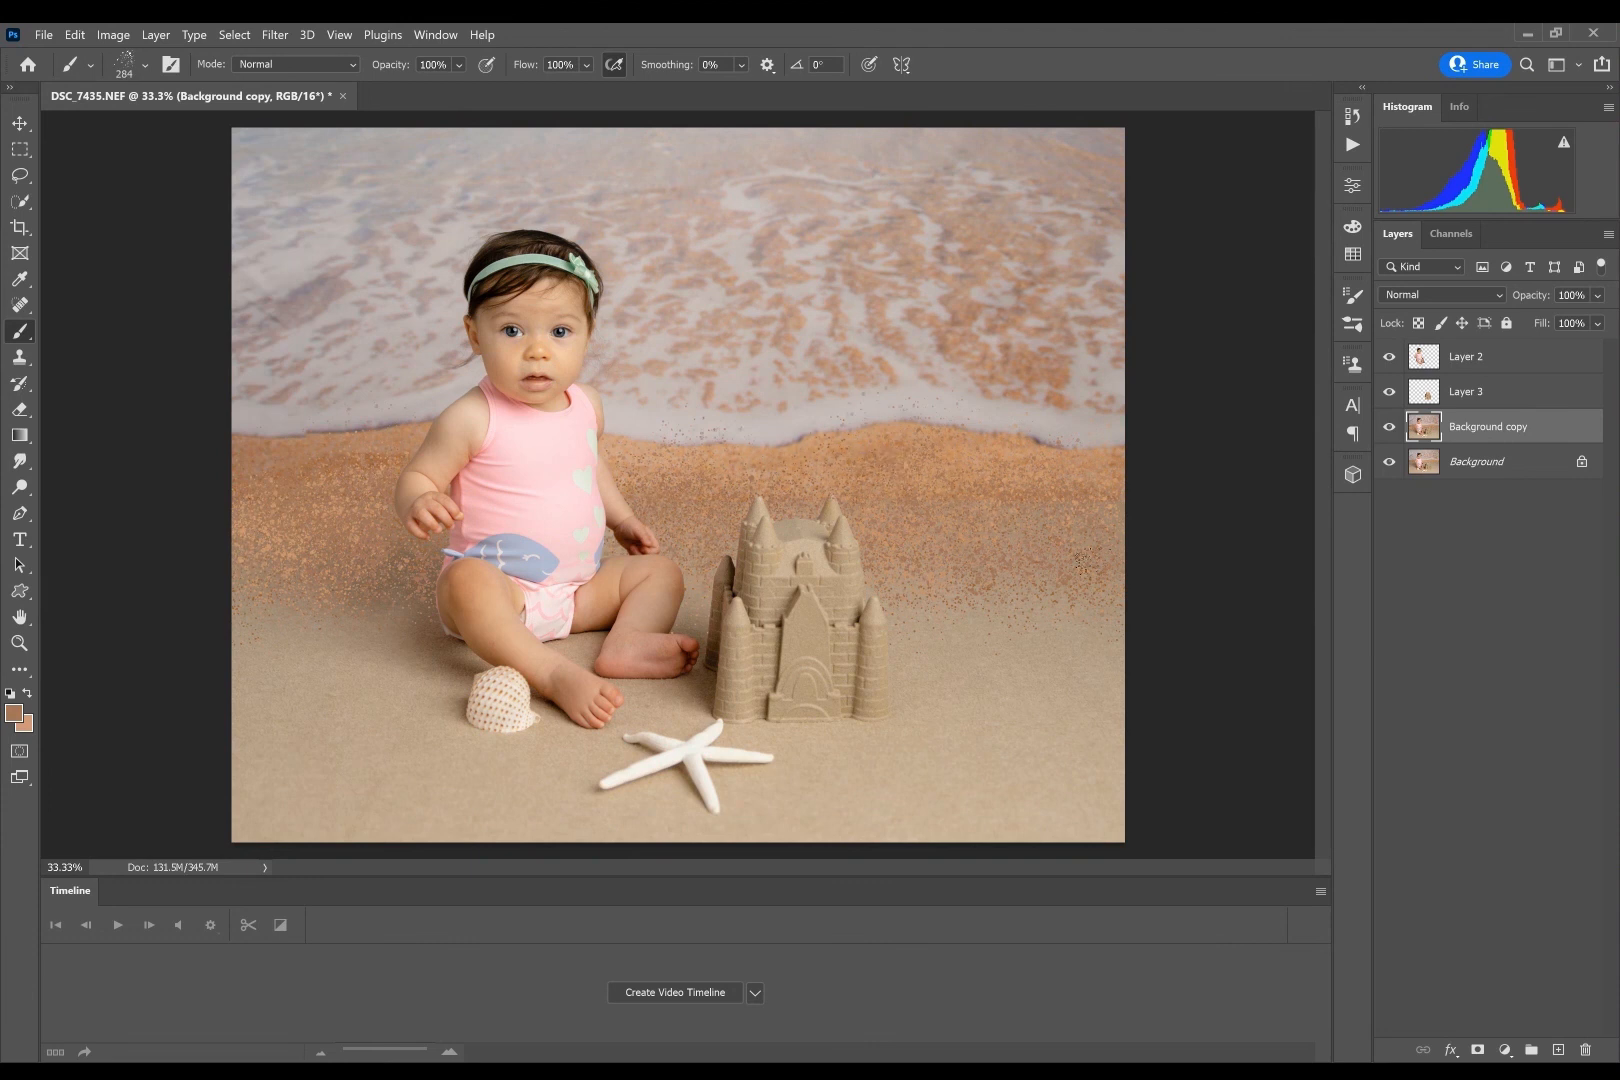
alt+click(855, 452)
- Try light beige specks beside the baby's legs with the Spatter Bot Tilt brush at 417 px and at 174 px
click(138, 65)
click(221, 122)
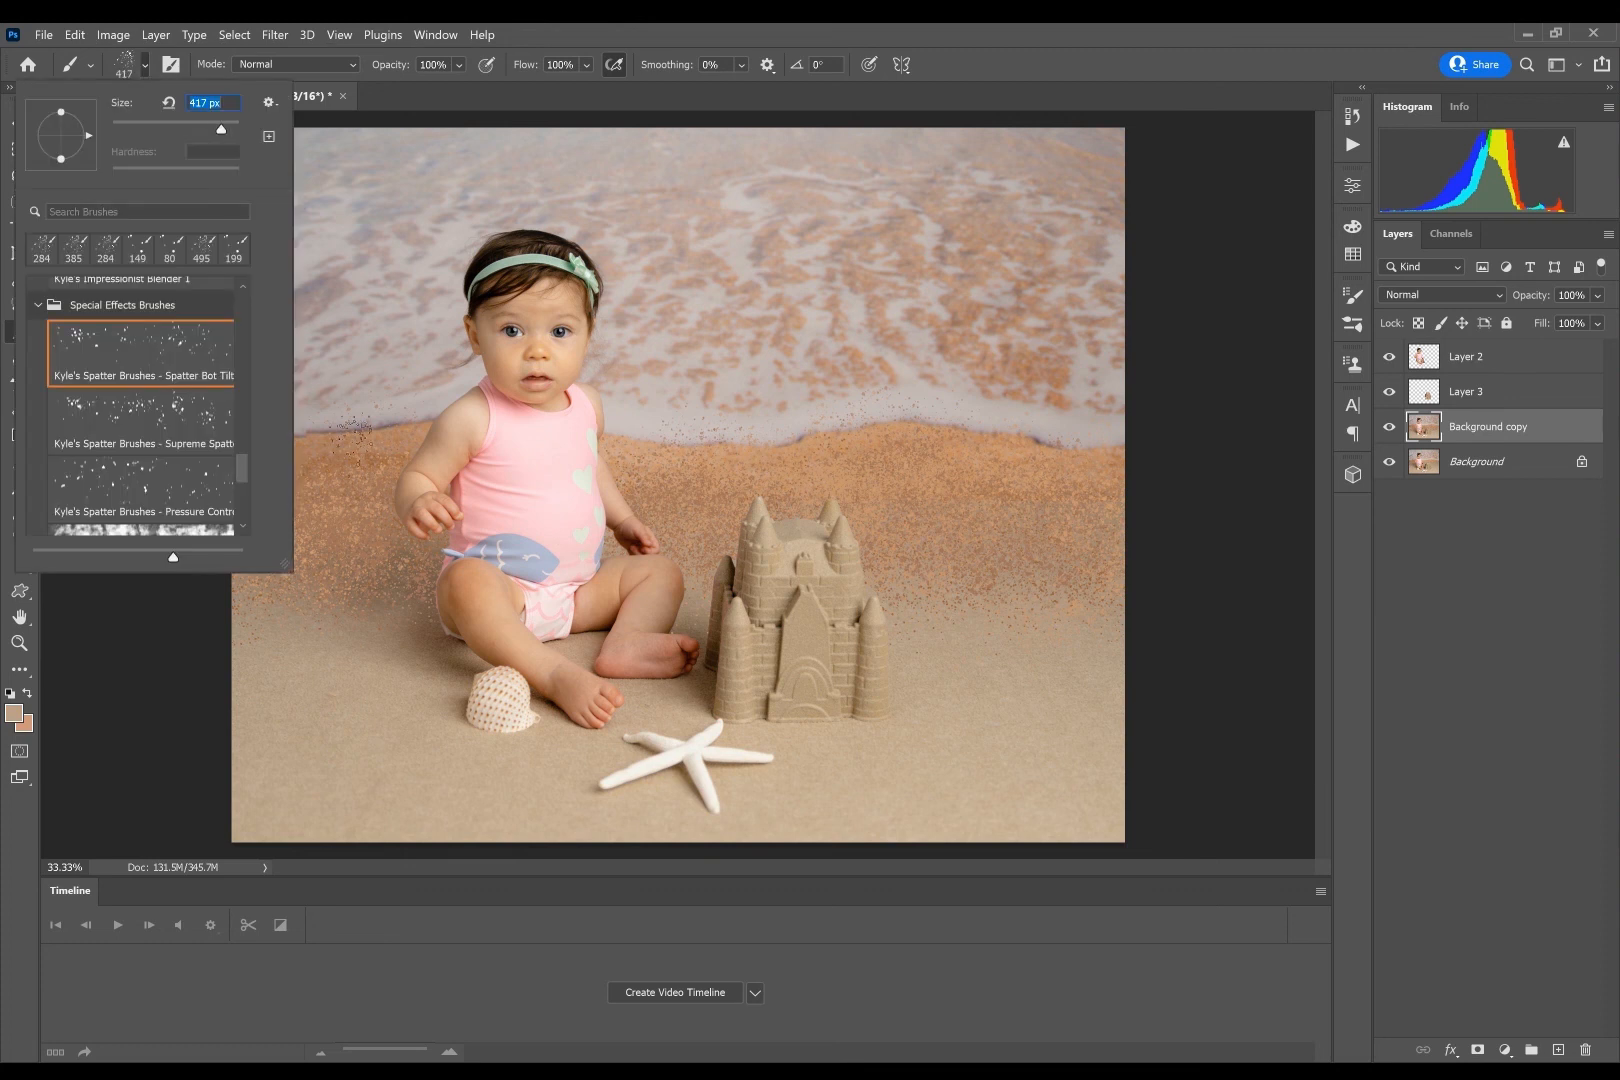
drag(442, 592, 410, 614)
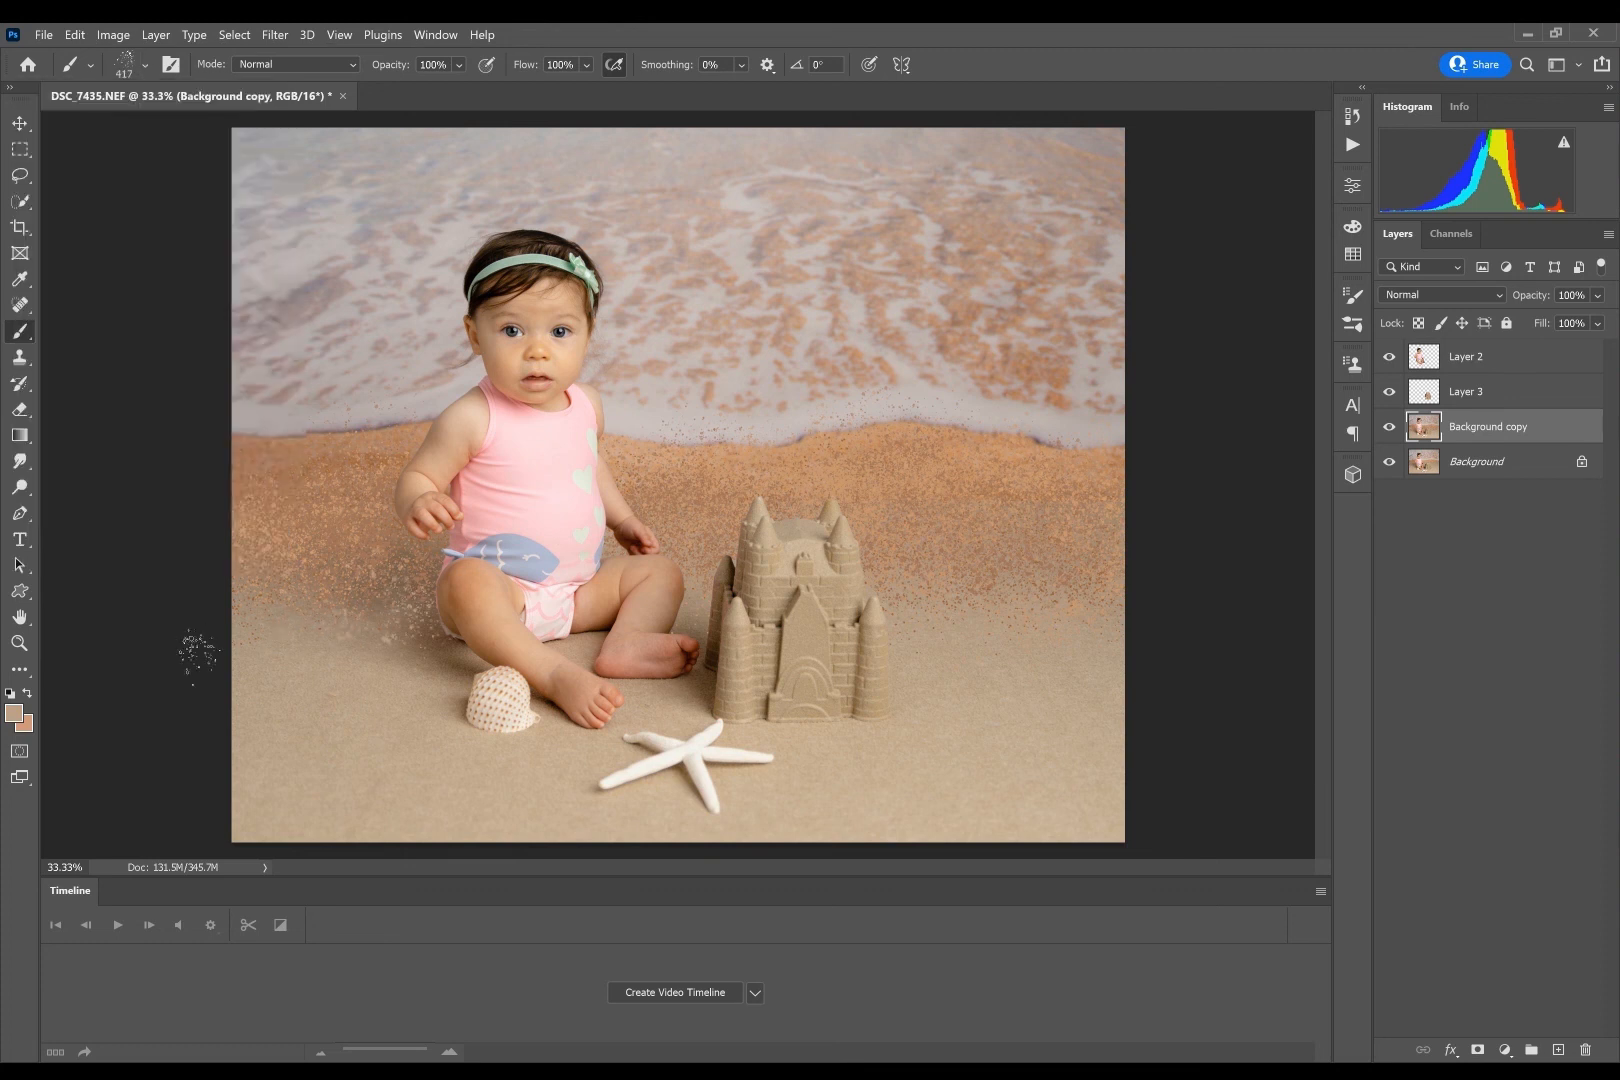
click(146, 65)
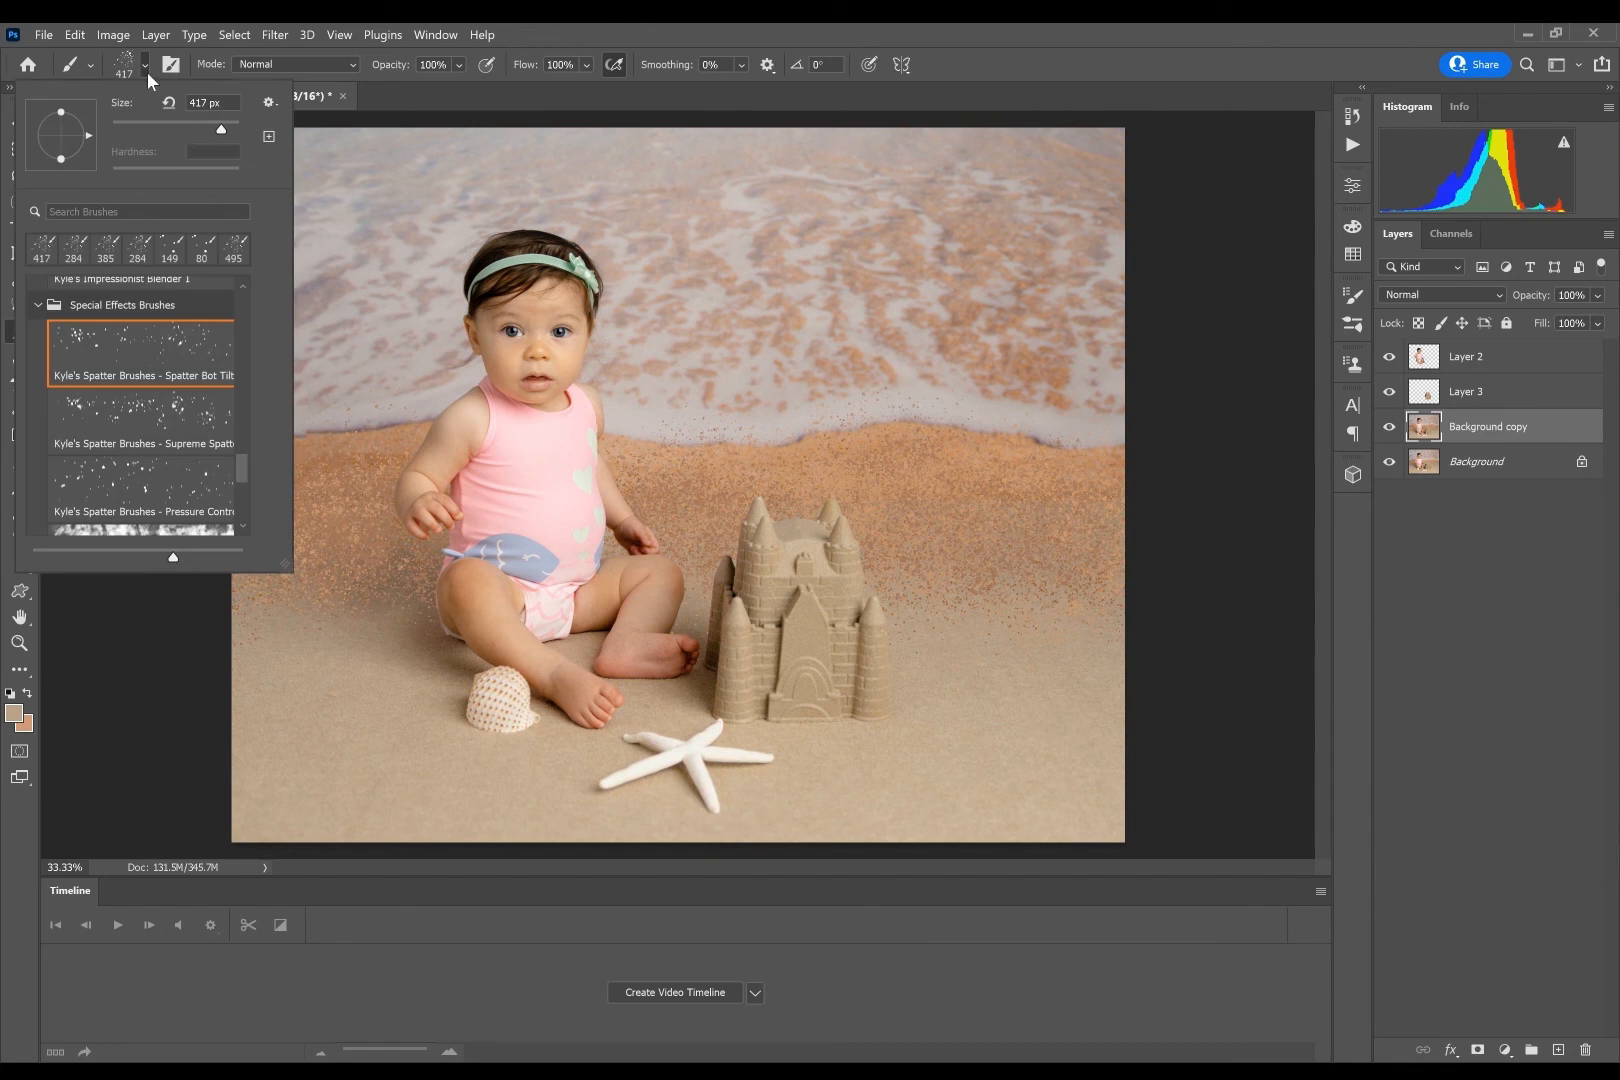
click(200, 123)
key(Return)
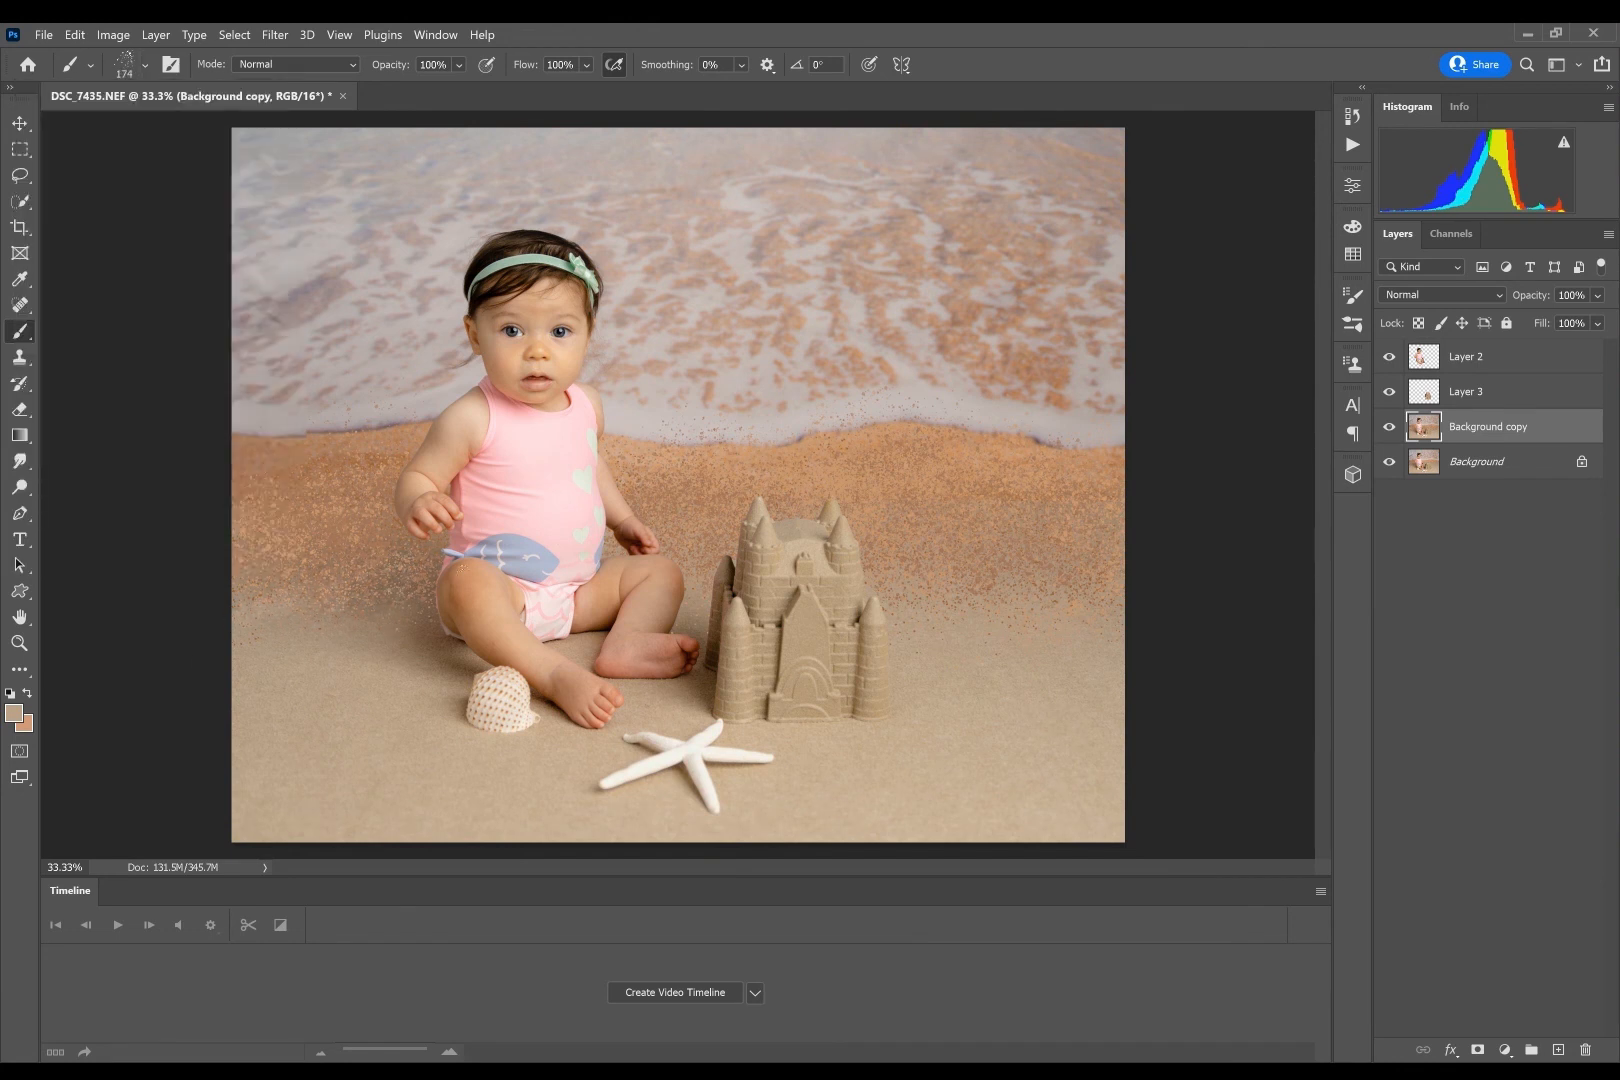
drag(400, 585, 639, 616)
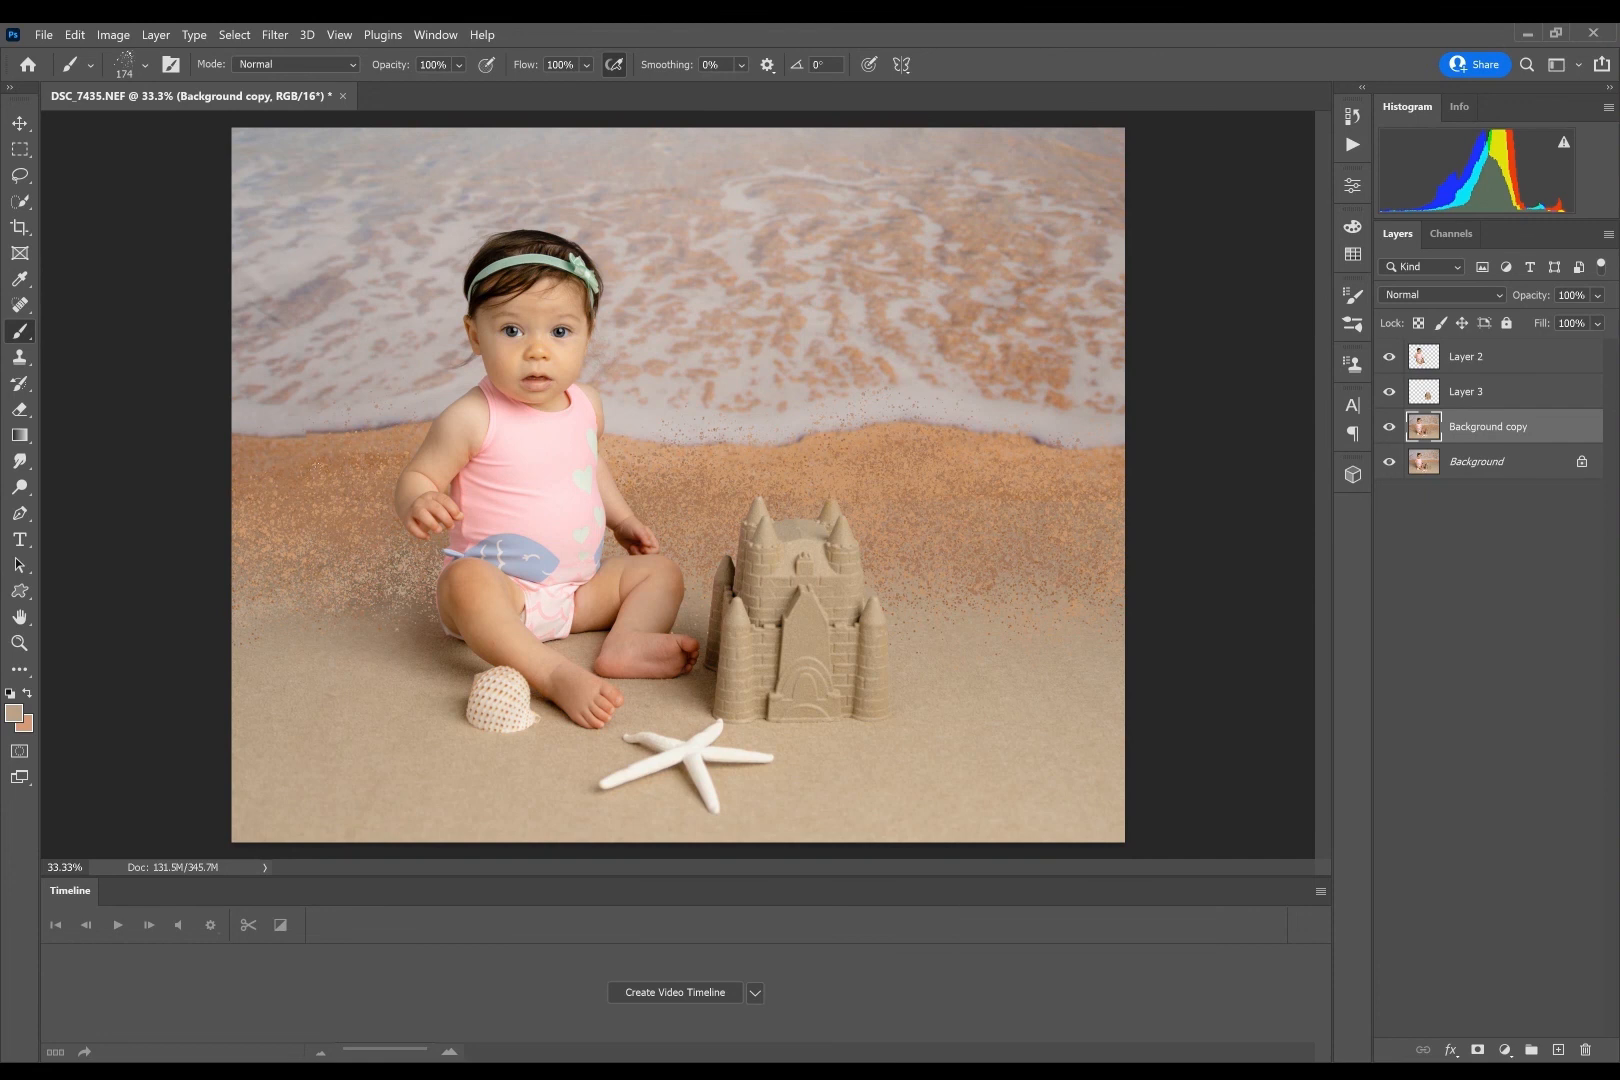
- Switch to Kyle's Pressure Control spatter brush and set its size to 152 px
click(145, 64)
click(168, 480)
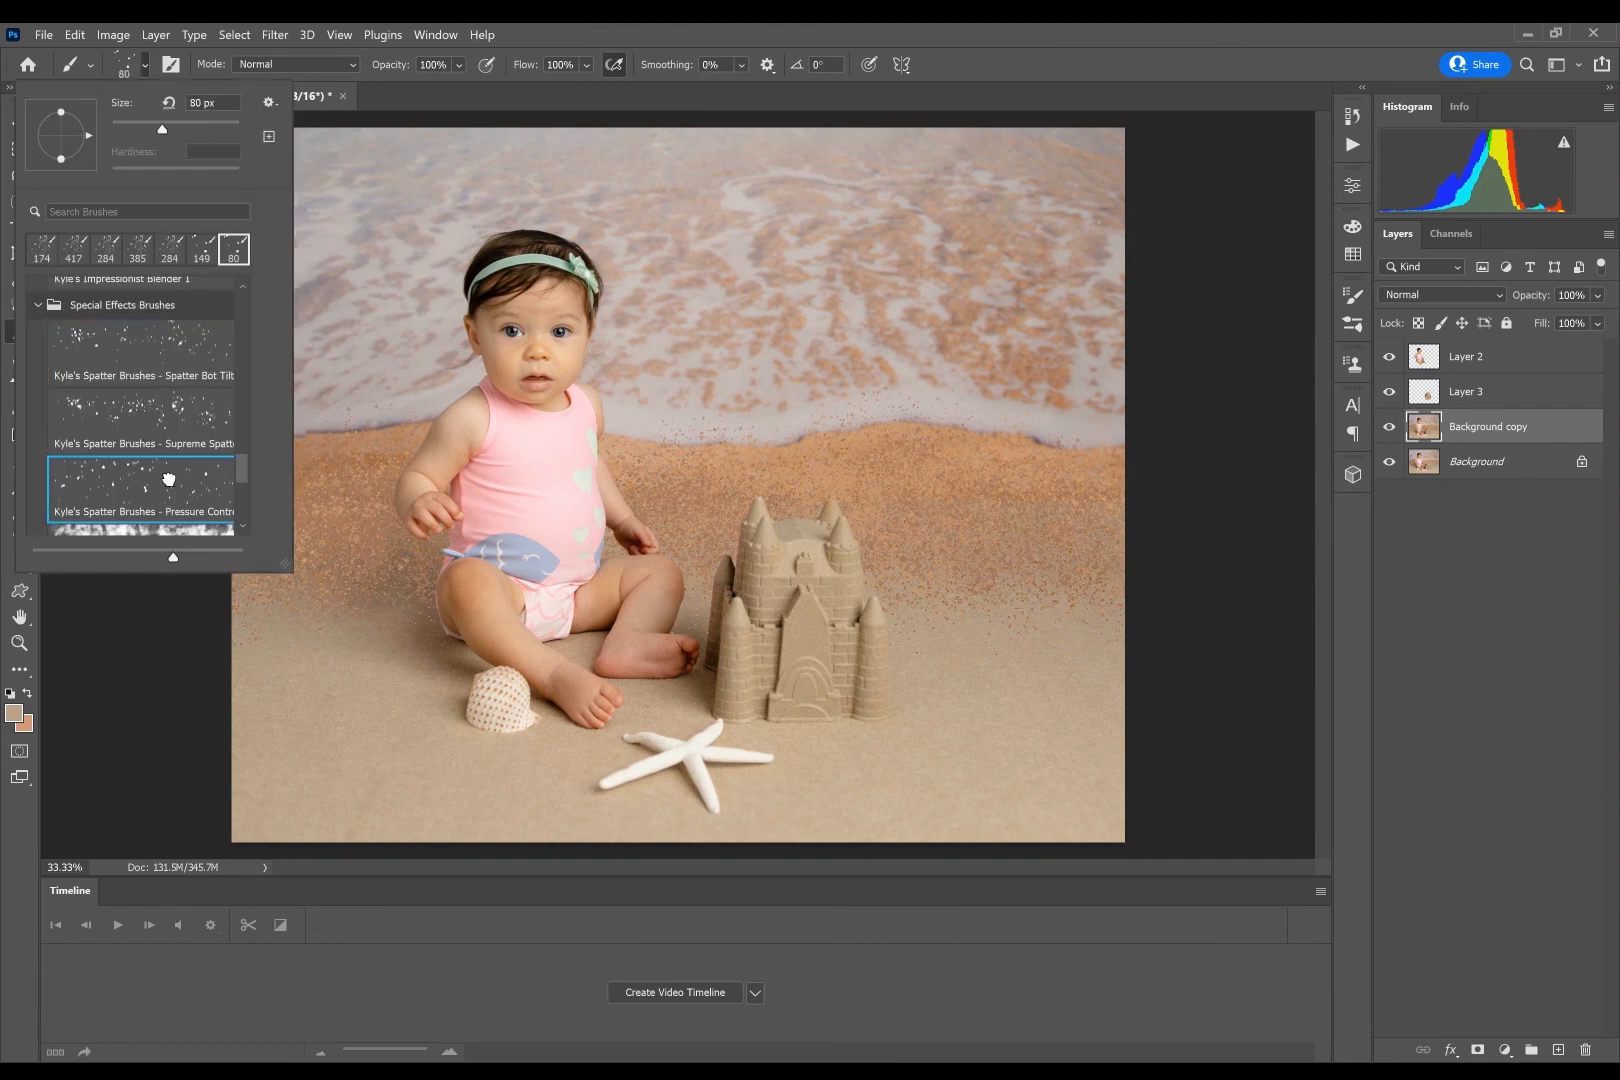
key(Return)
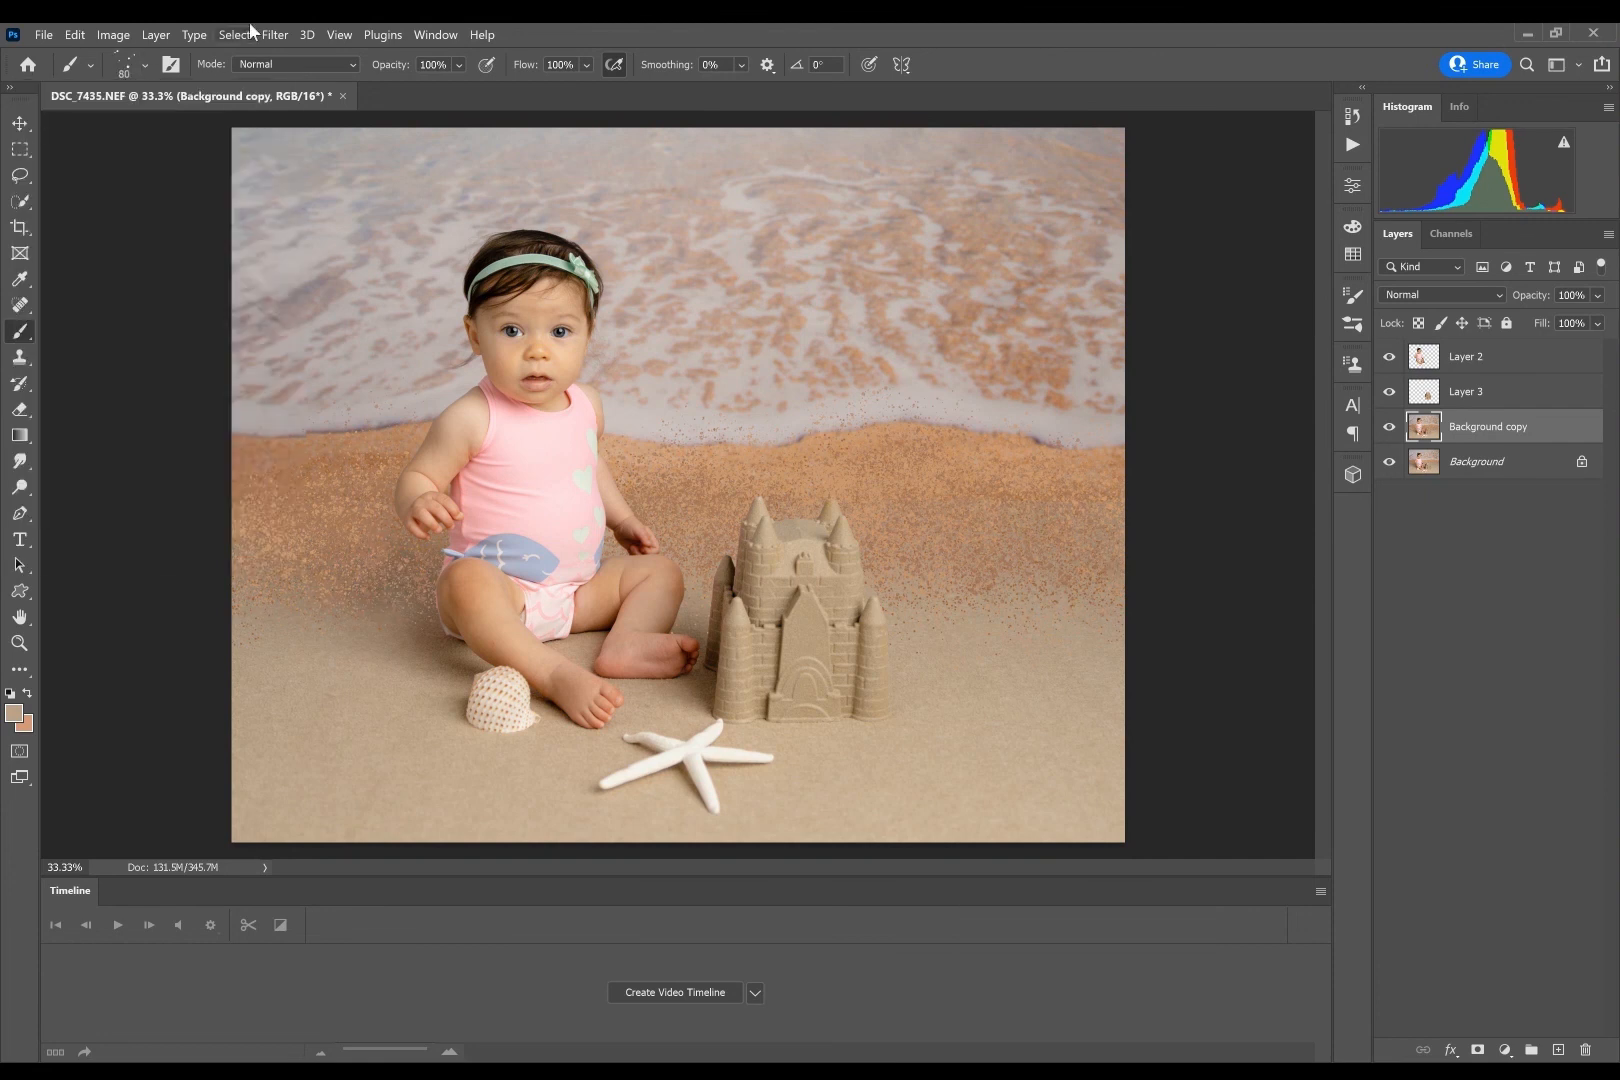
click(147, 63)
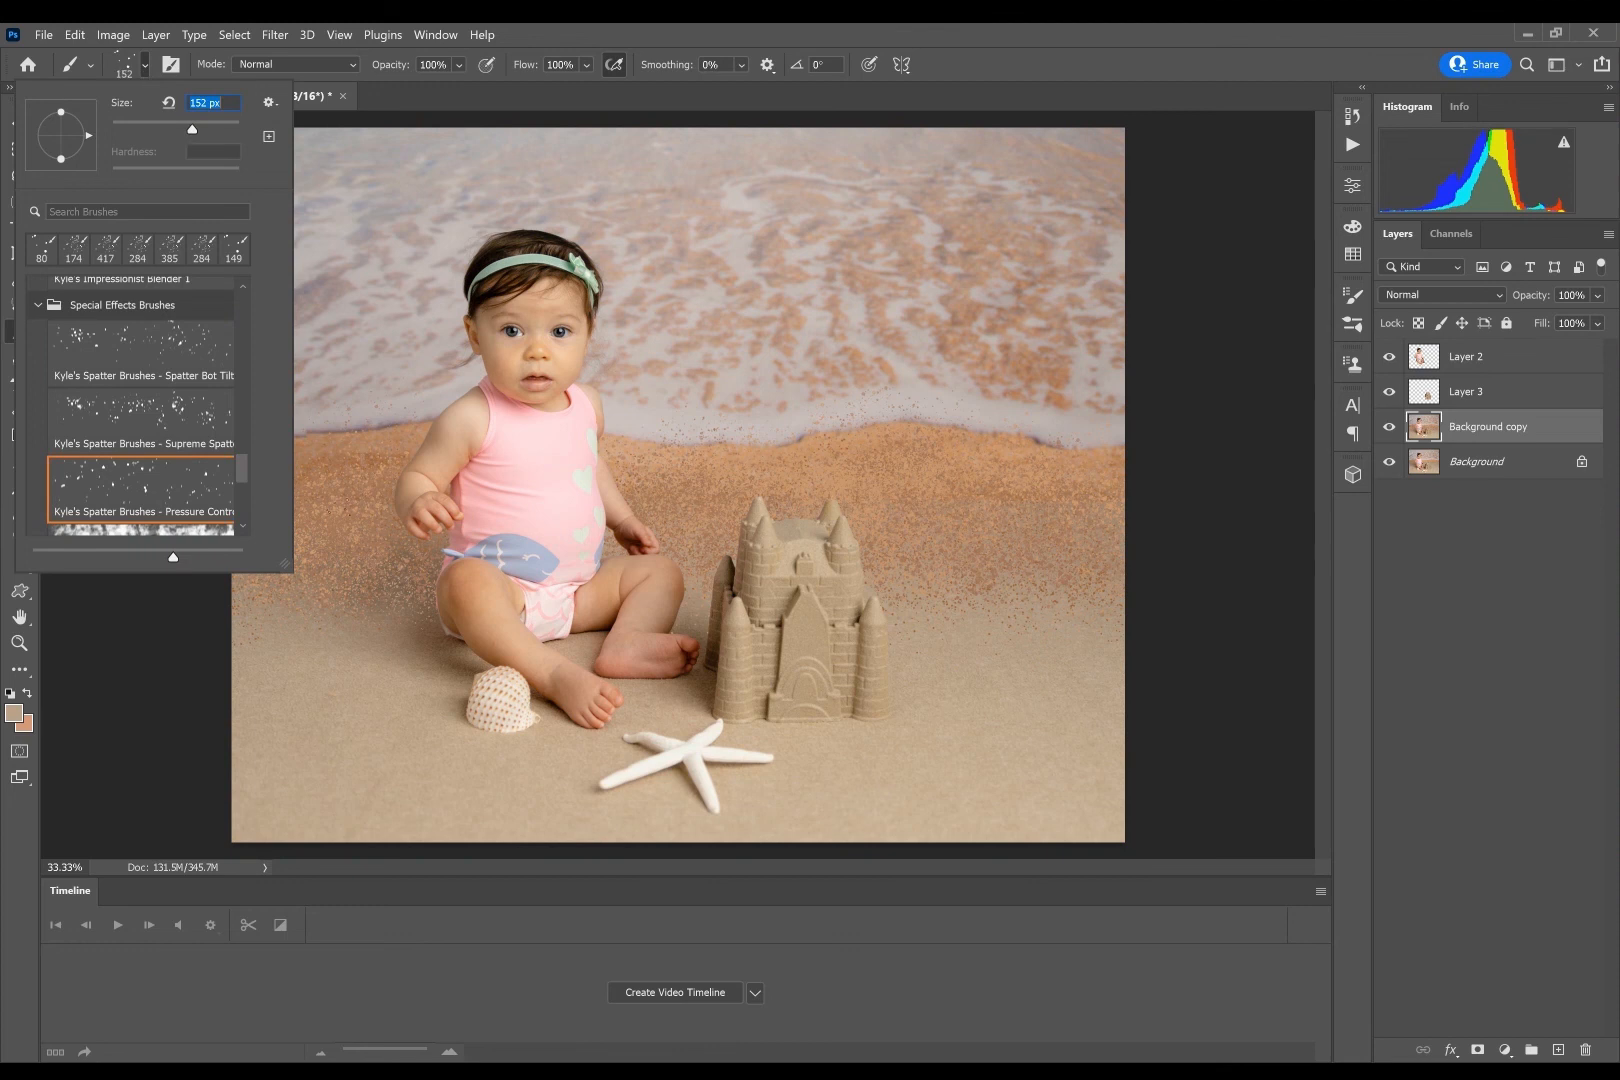
key(Return)
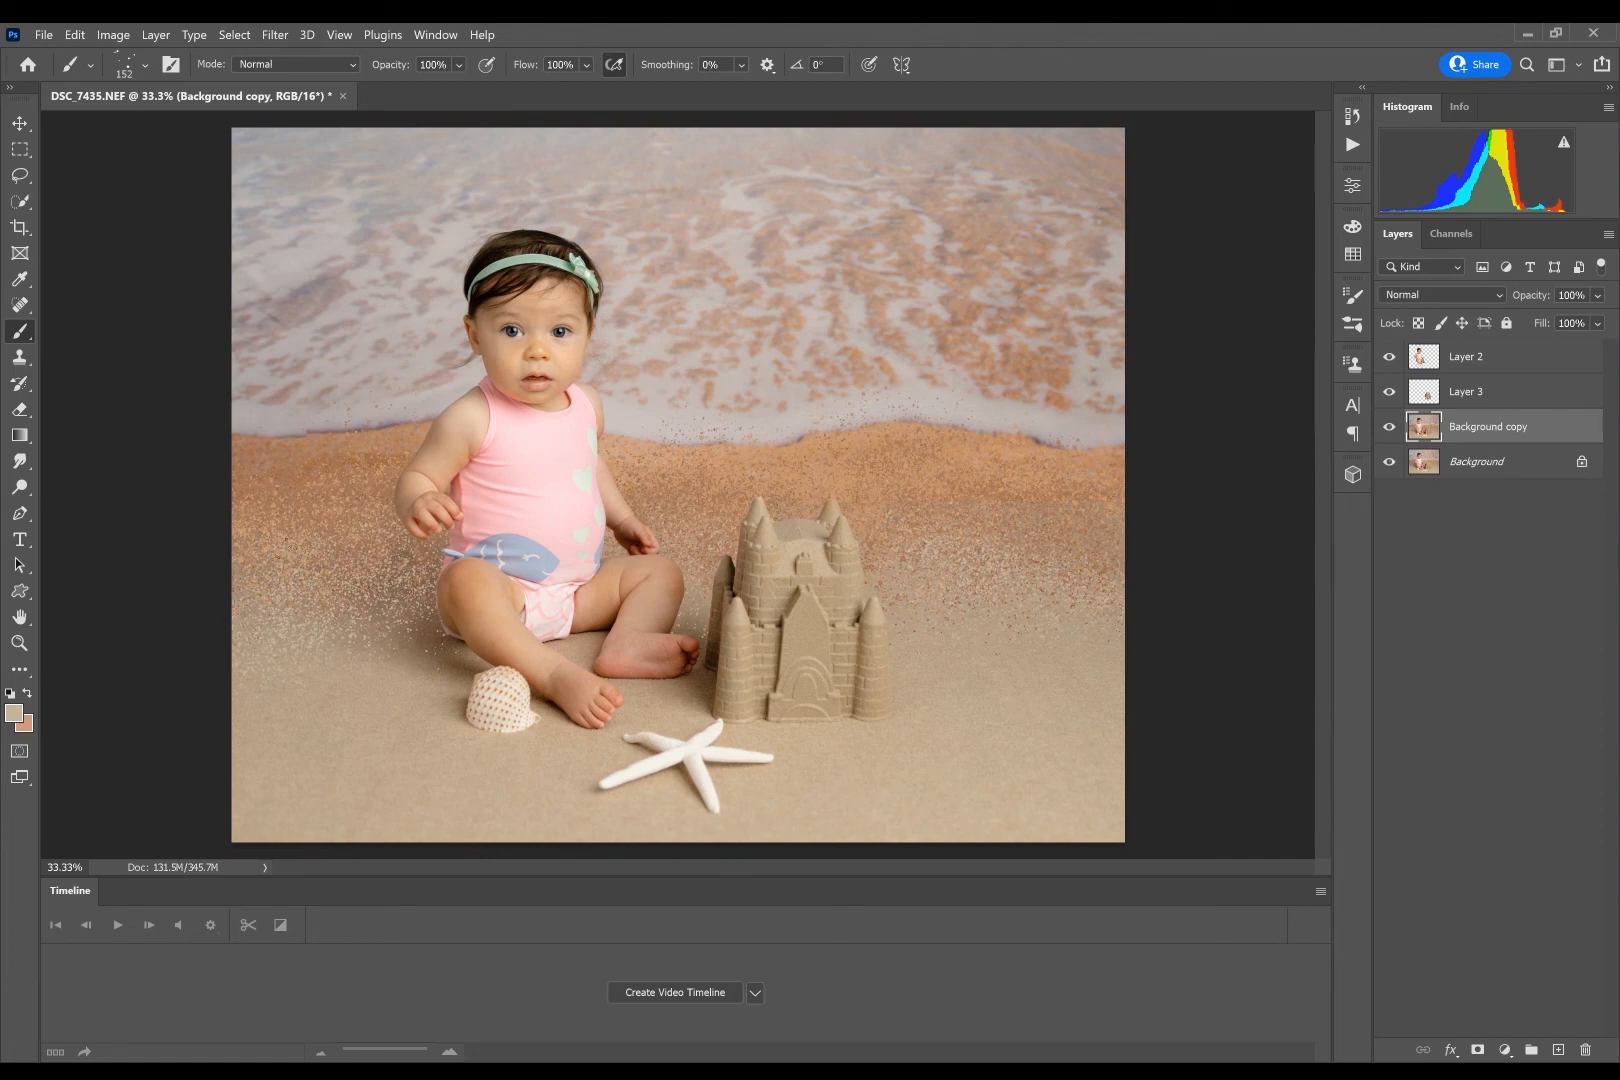
- Blend the orange sand into the beige floor with scattered specks in light and dark colours sampled from the sand
alt+click(434, 624)
alt+click(730, 590)
alt+click(960, 650)
alt+click(376, 436)
alt+click(330, 455)
alt+click(336, 548)
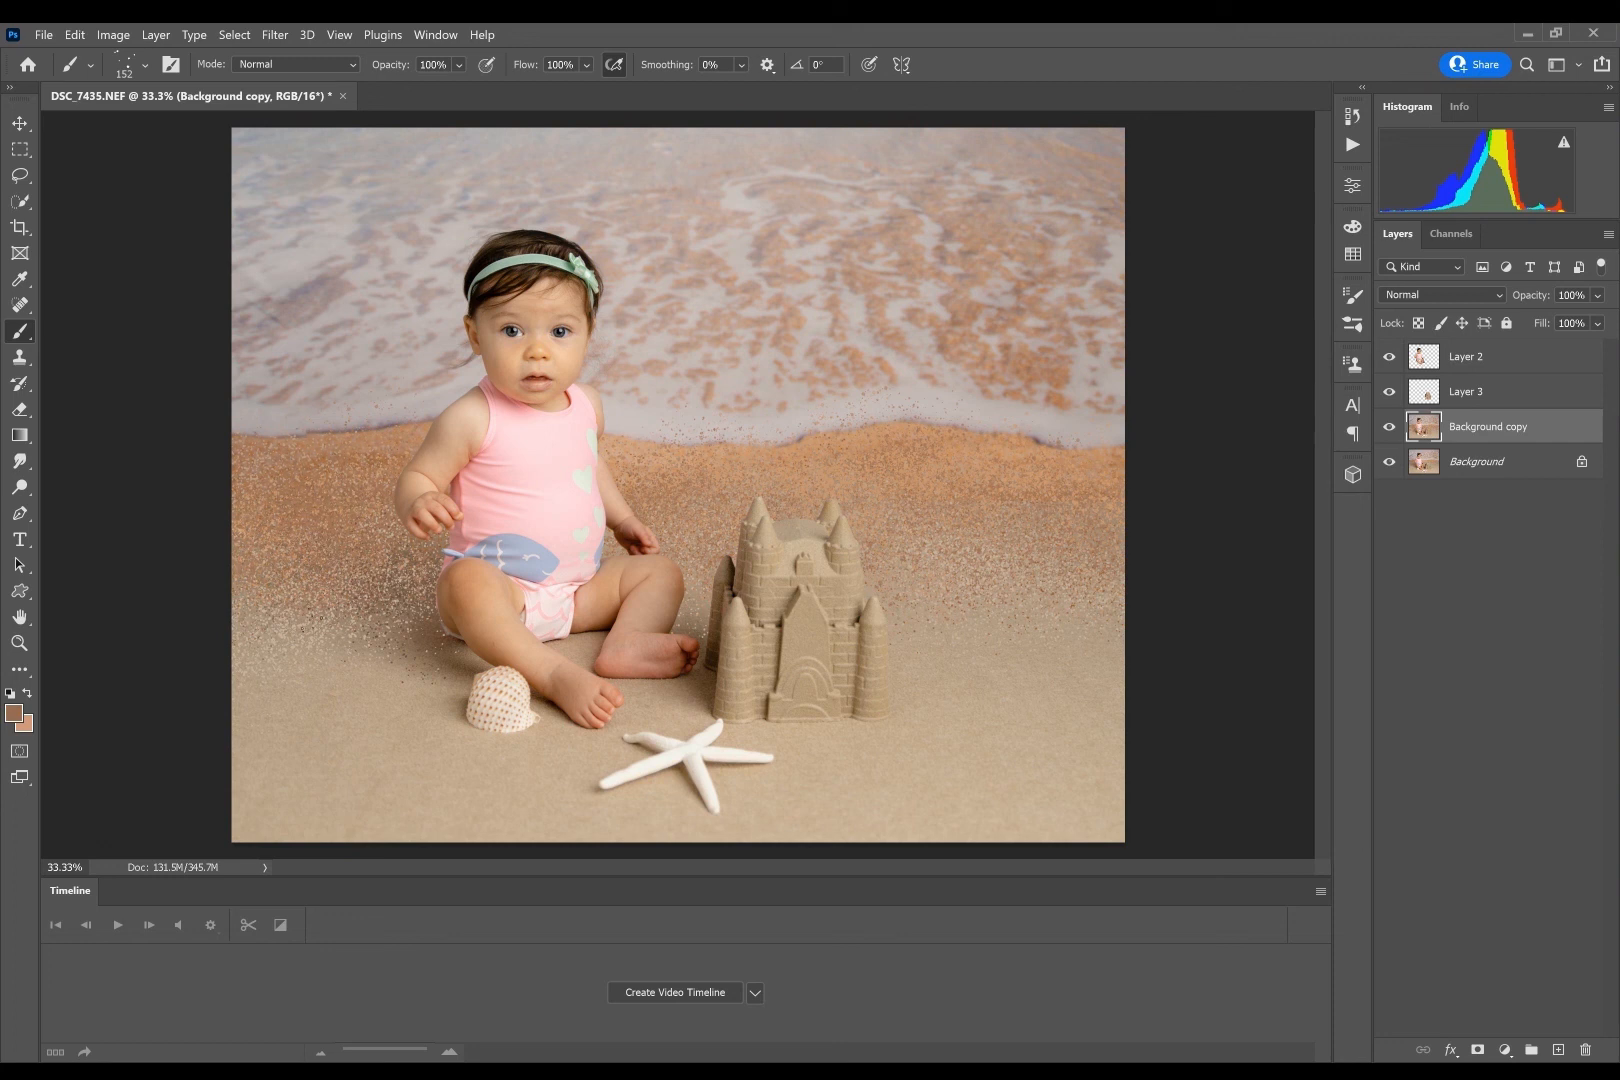
alt+click(318, 701)
alt+click(374, 666)
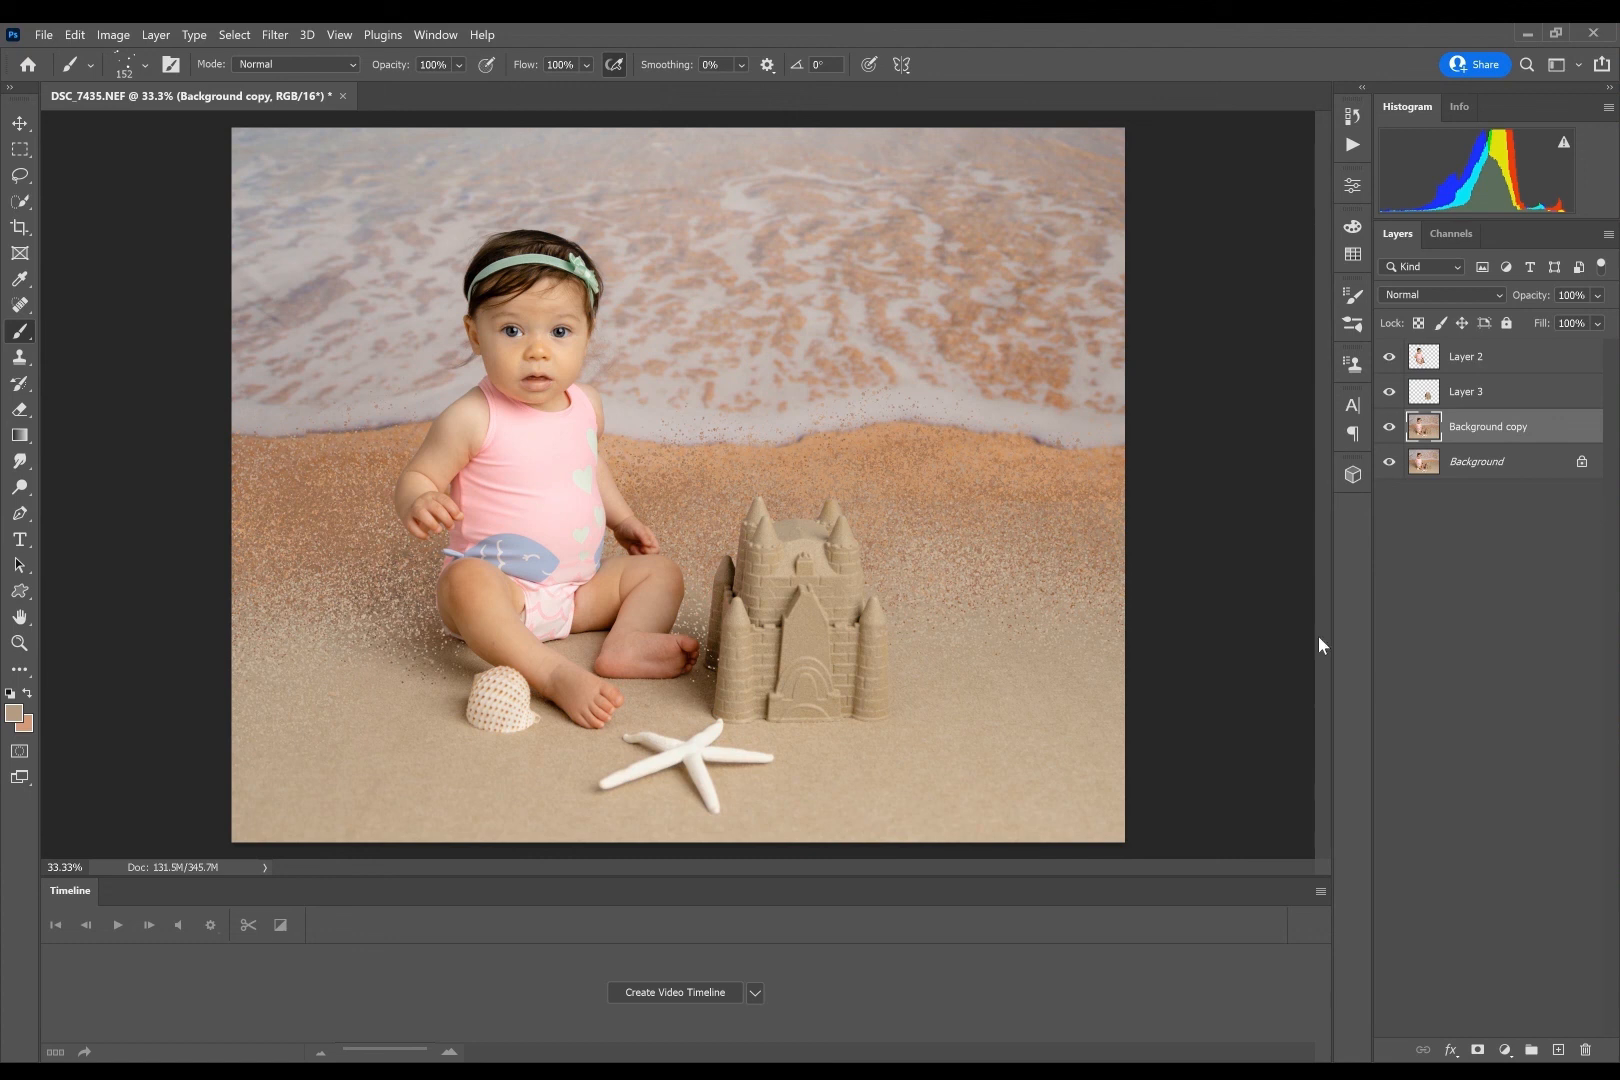
- Add a layer mask to the Background copy layer and choose the Soft Round brush at 152 px
click(1478, 1050)
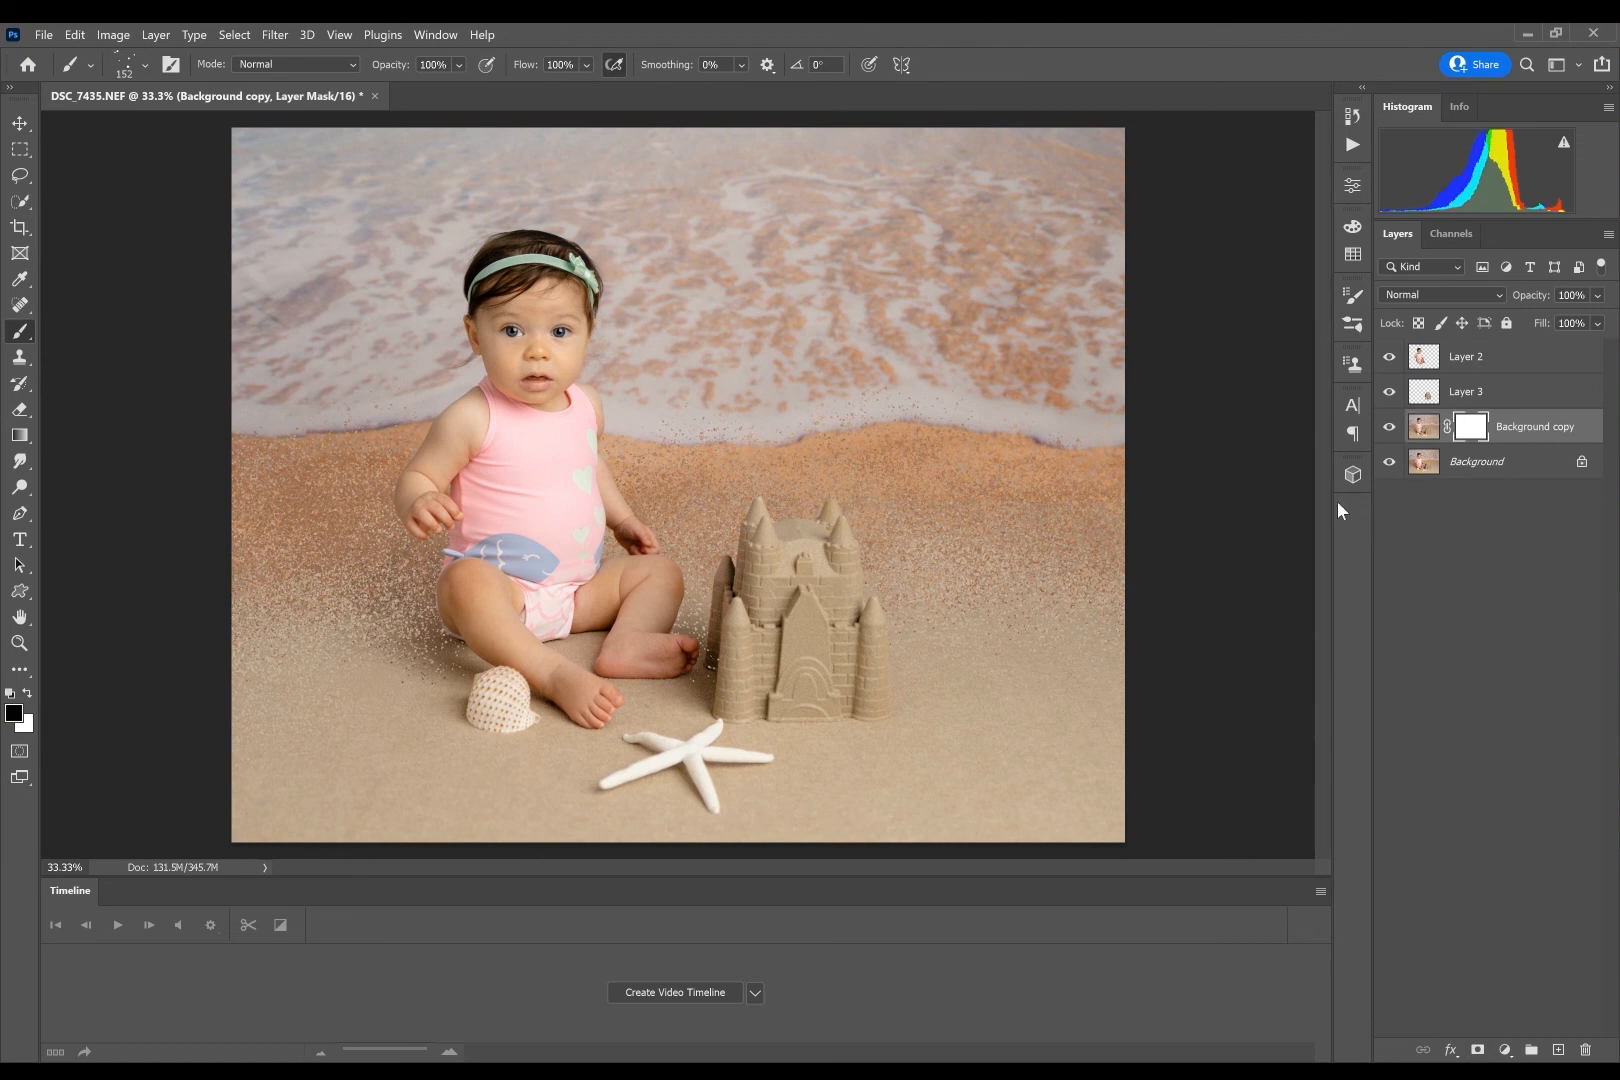
click(145, 64)
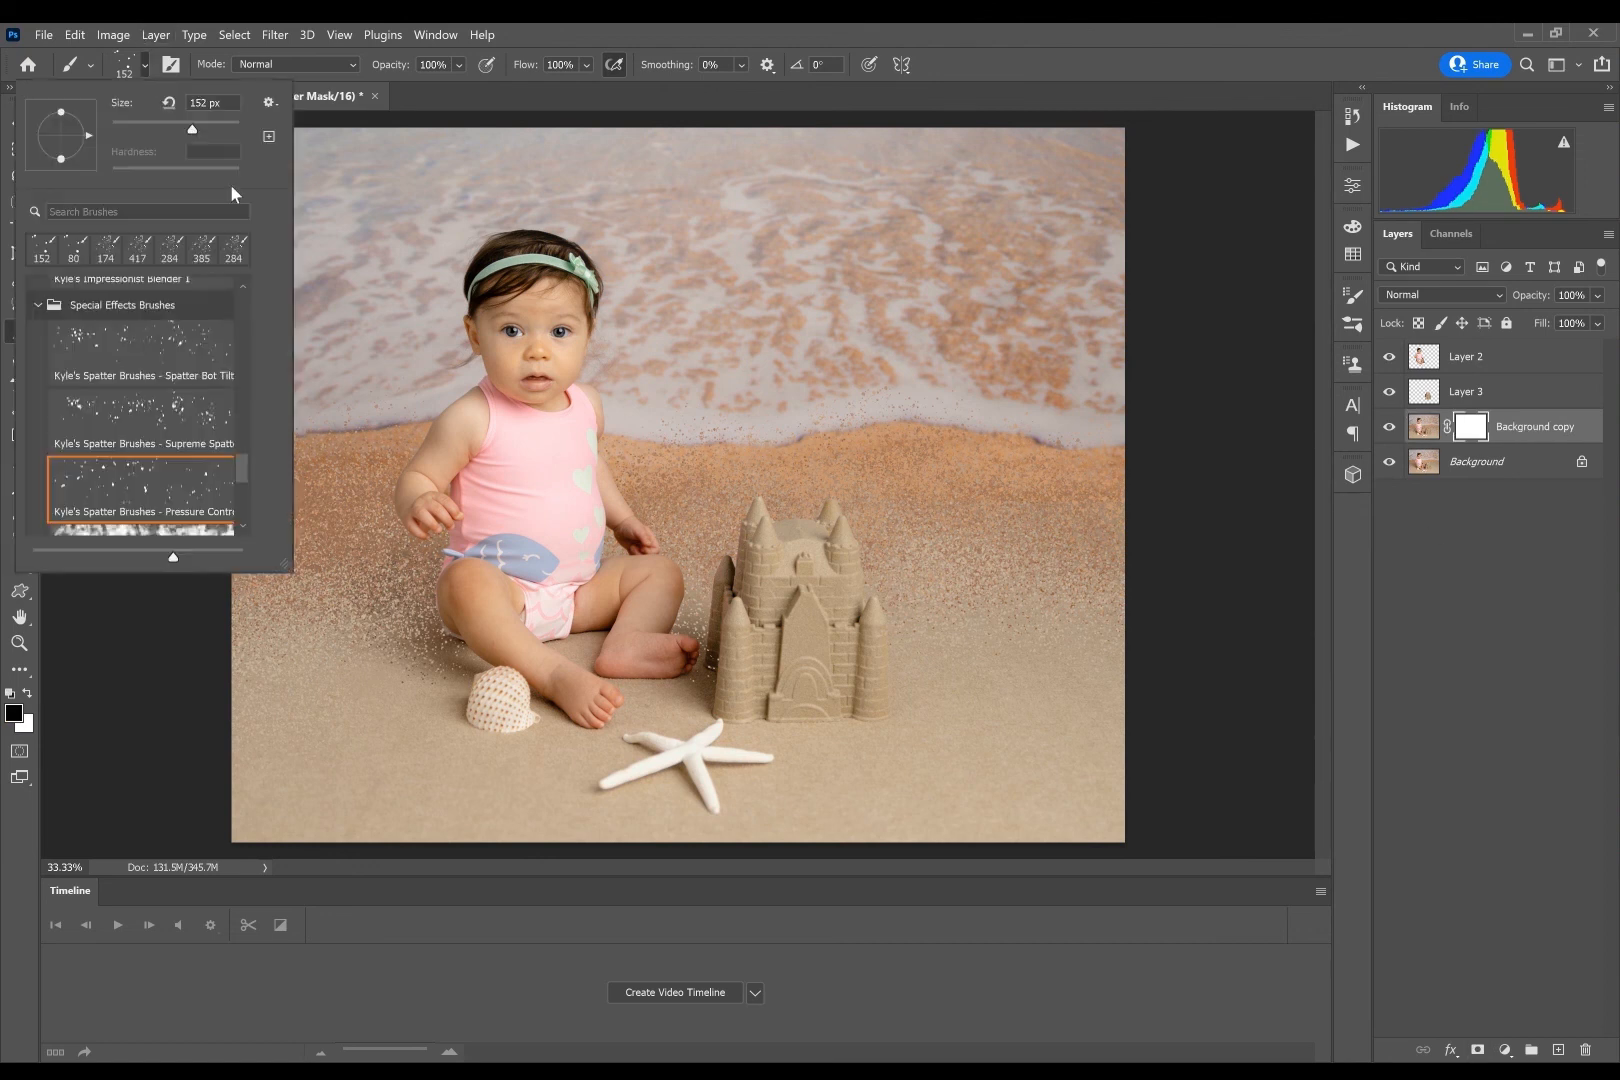
drag(247, 465, 240, 282)
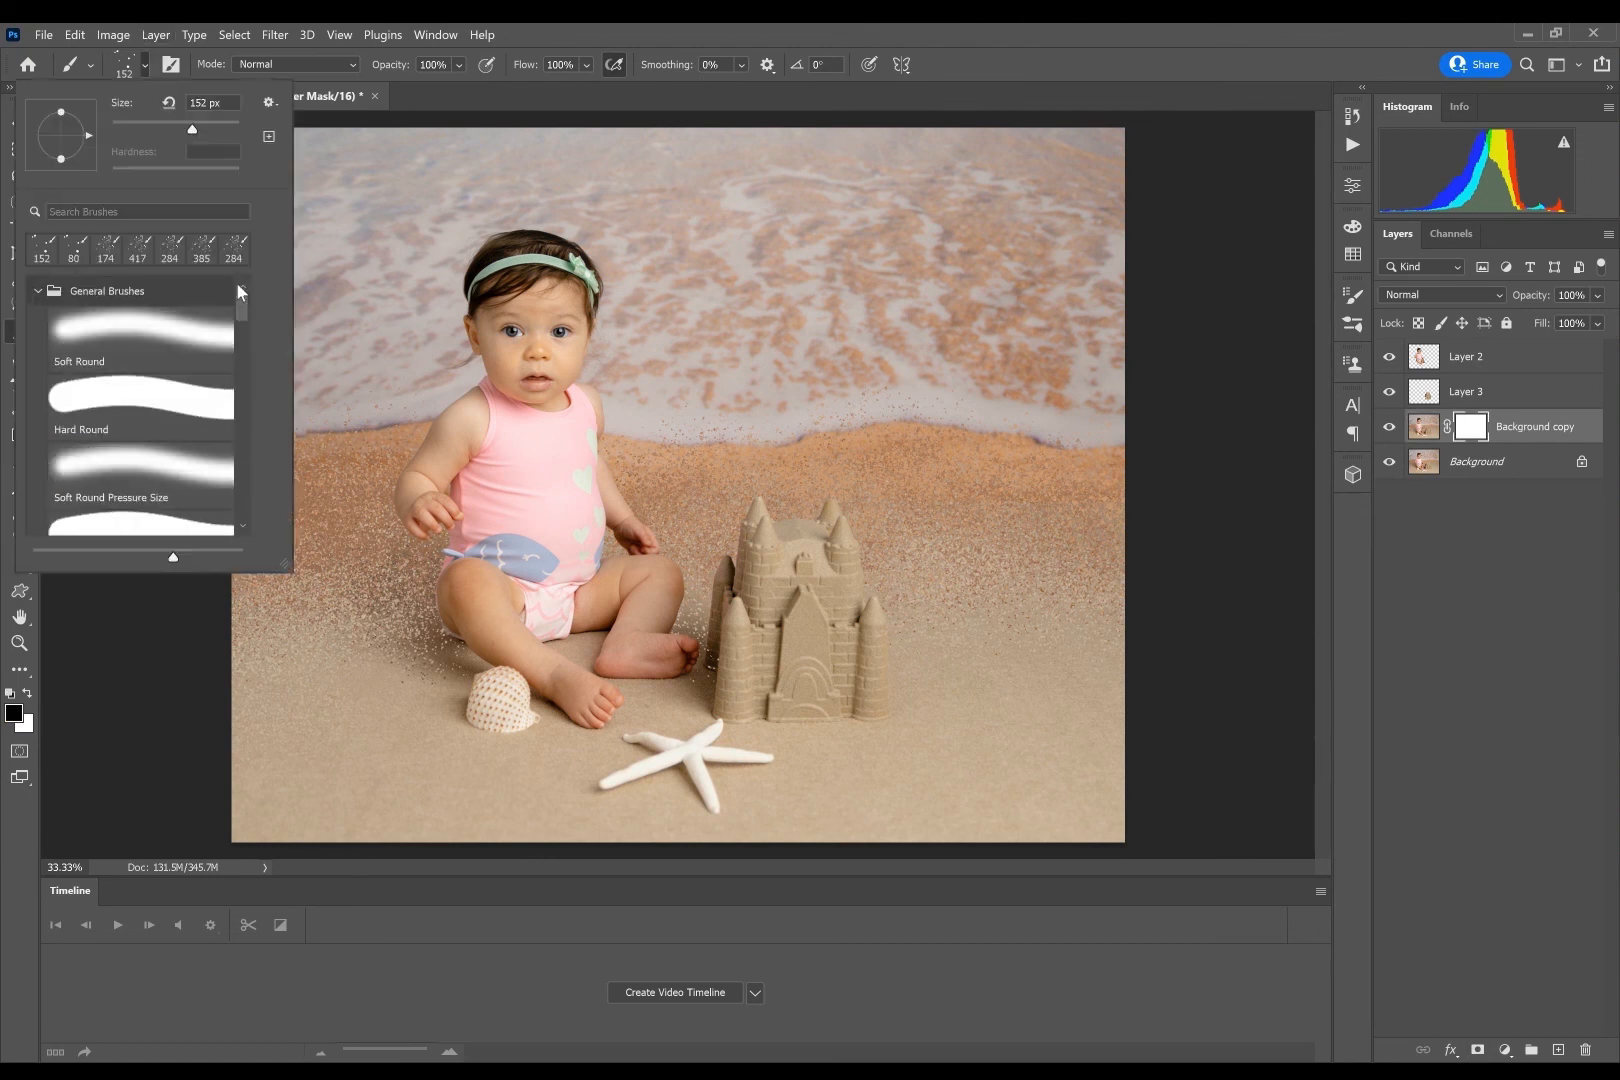
click(149, 325)
key(Return)
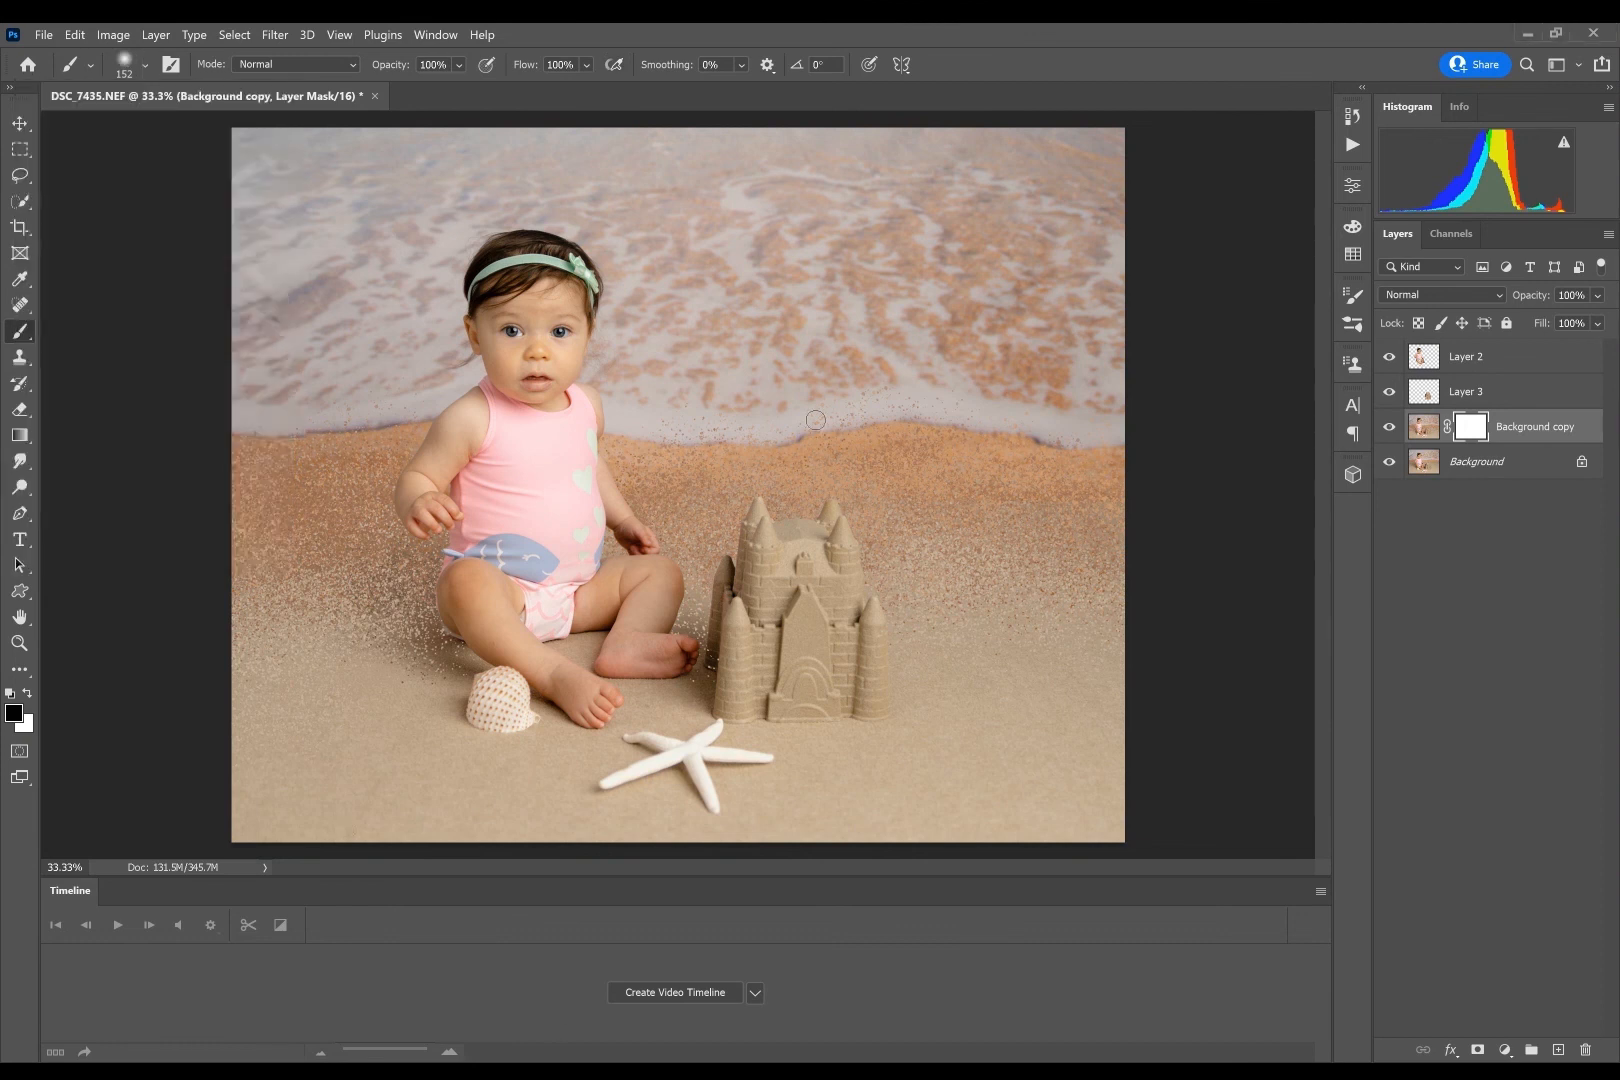
- Fade the specks beside the baby's legs and the sandcastle on the layer mask with a 448 px black brush at 39% opacity
click(122, 65)
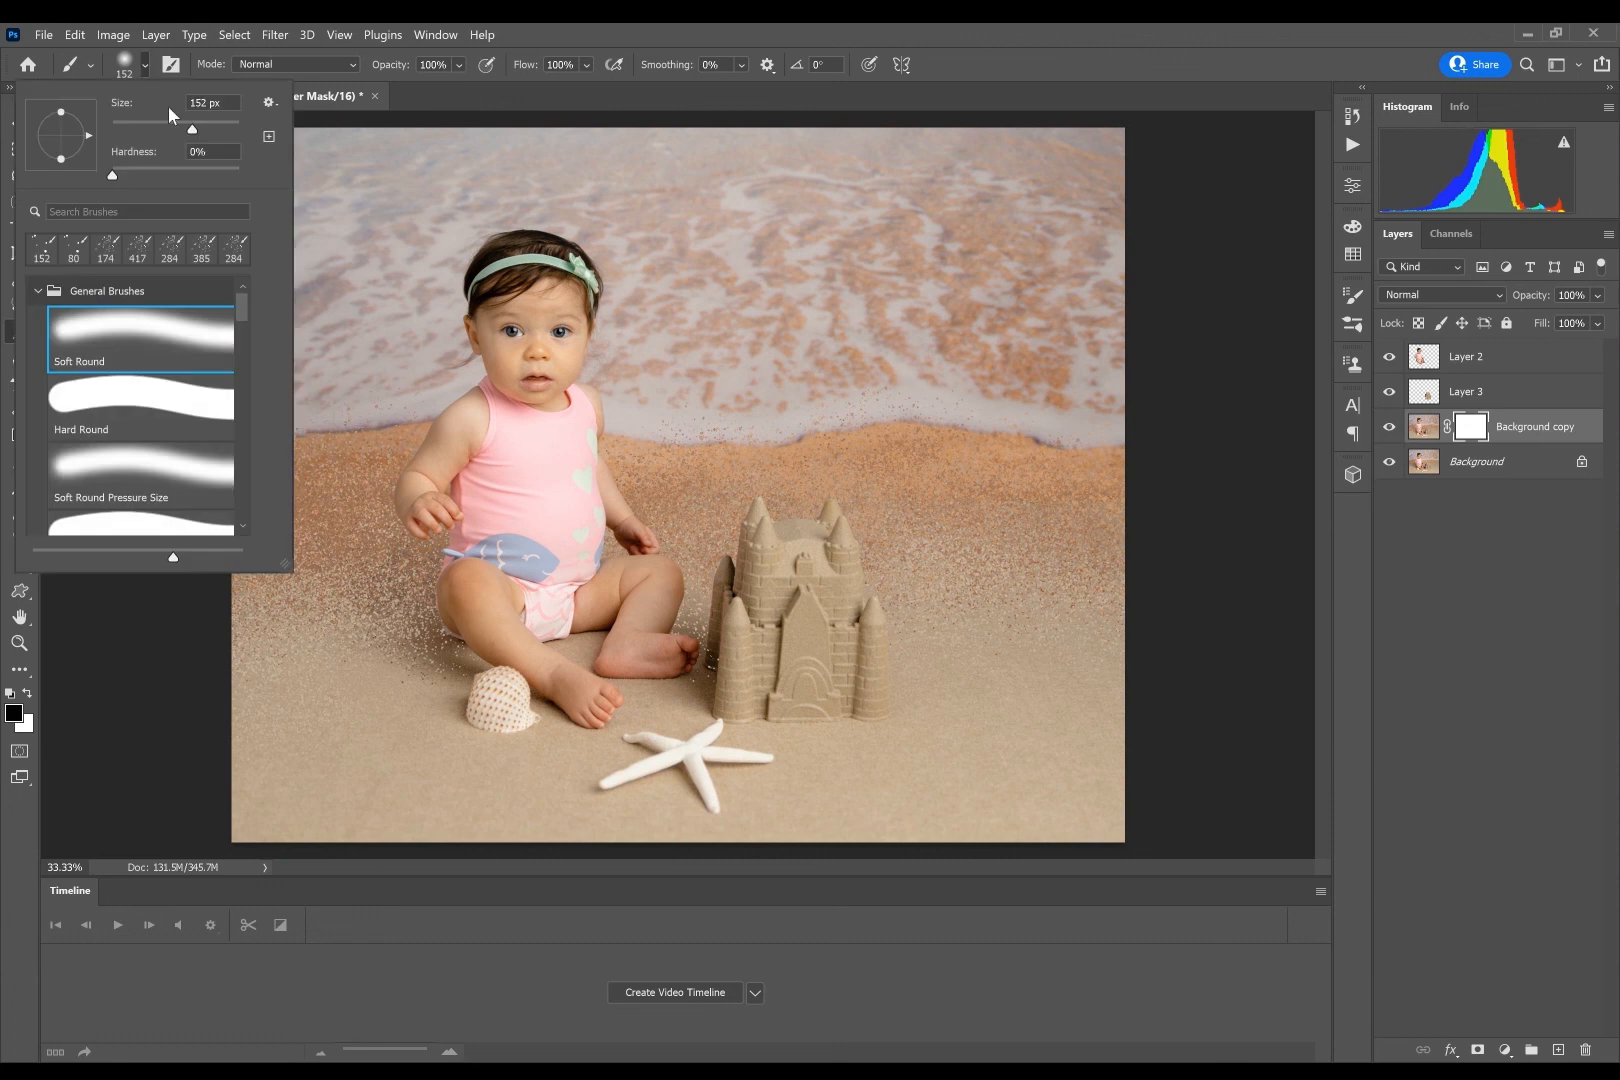
drag(217, 135, 217, 133)
click(458, 64)
click(455, 88)
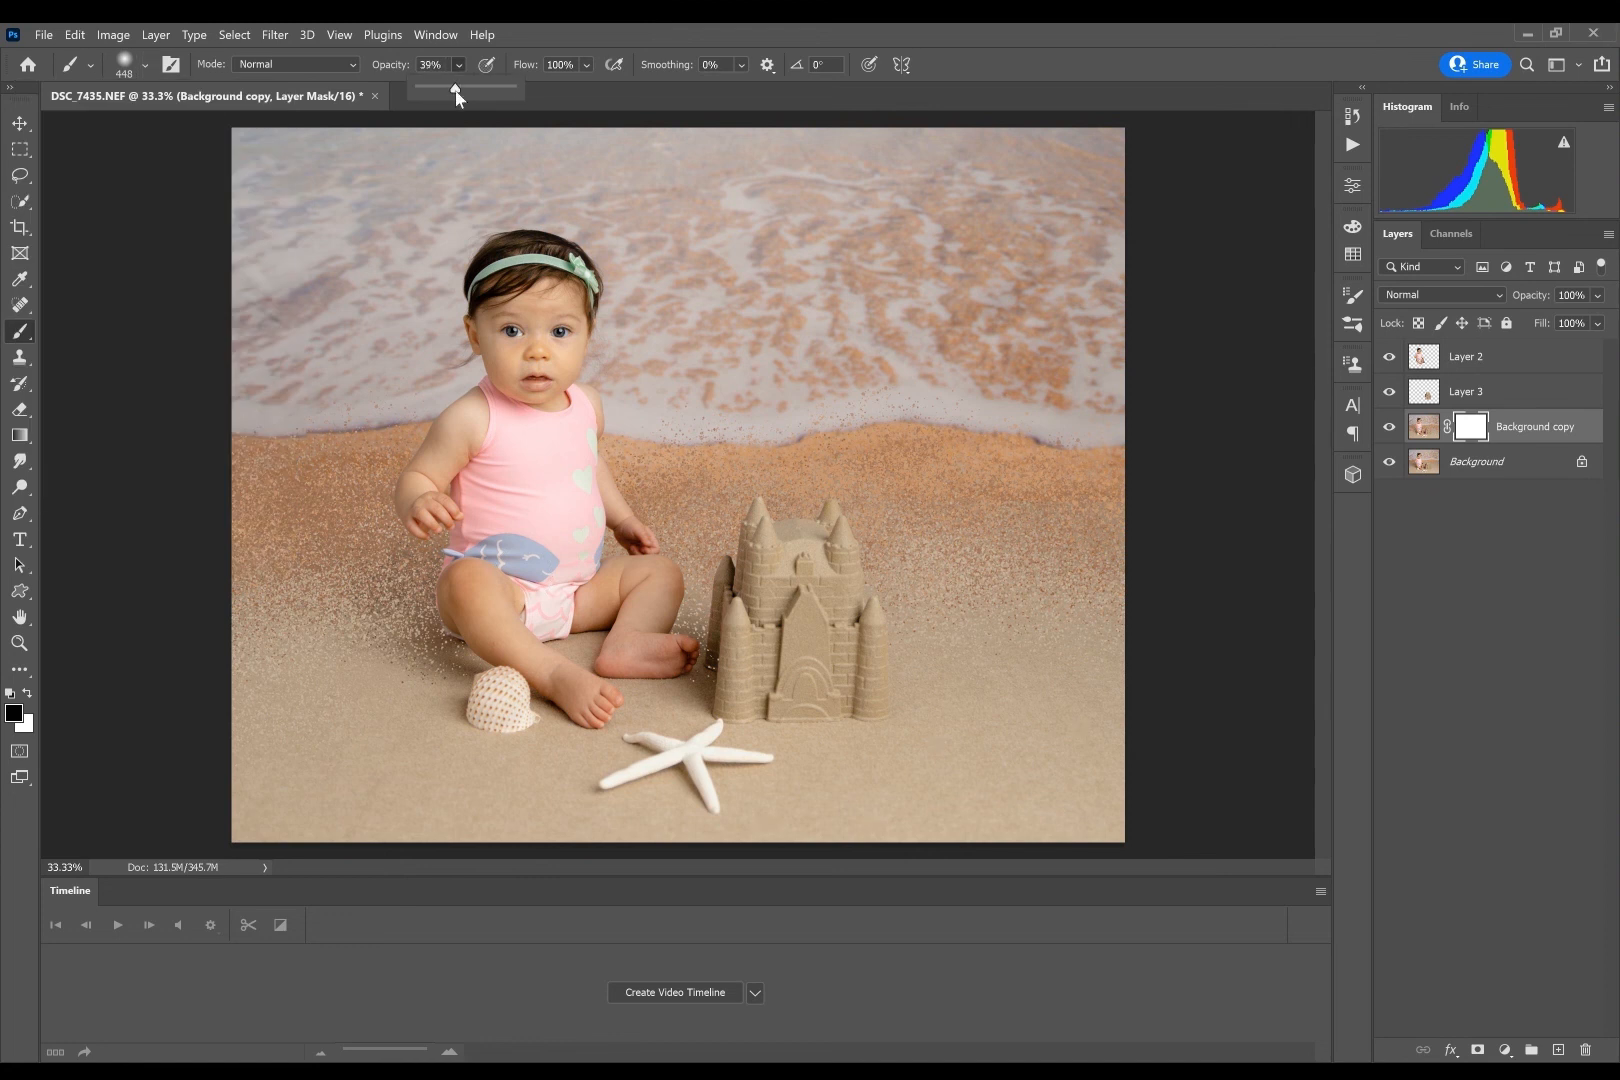
click(454, 623)
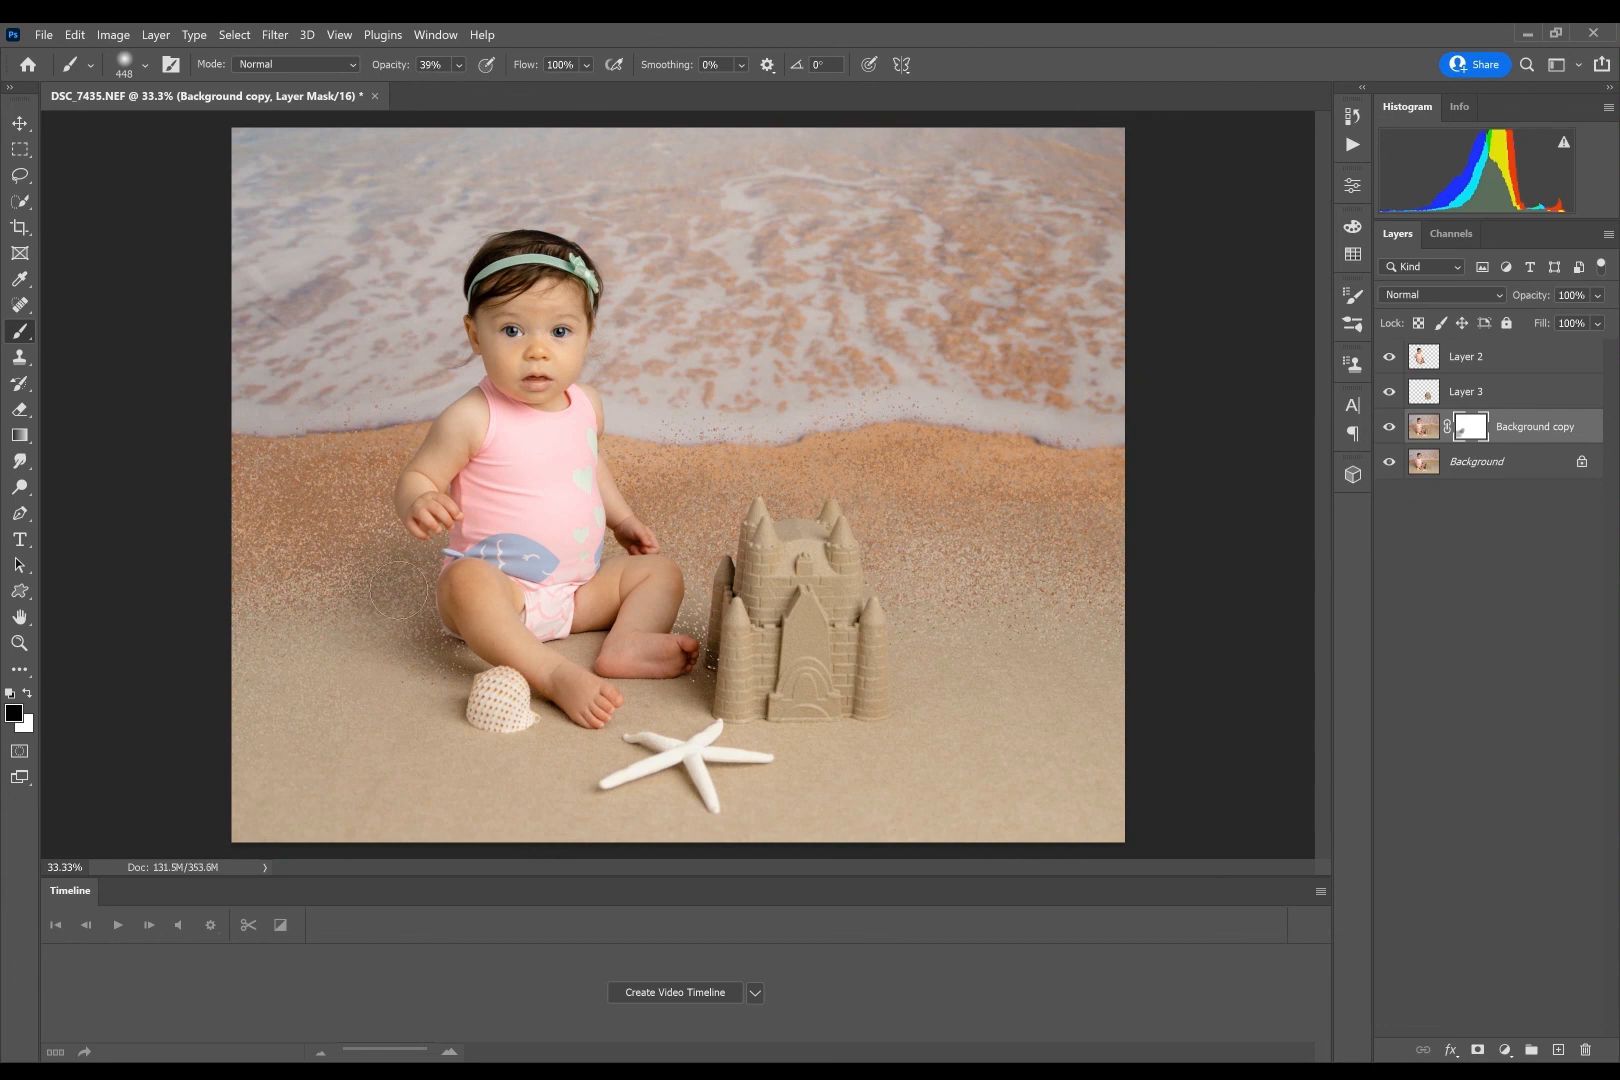
mouse_move(401, 590)
mouse_down()
mouse_move(372, 625)
mouse_move(494, 645)
mouse_move(444, 615)
mouse_move(205, 622)
mouse_move(460, 641)
mouse_move(289, 628)
mouse_up()
mouse_move(726, 637)
mouse_down()
mouse_move(714, 657)
mouse_move(703, 640)
mouse_up()
- Mask out the stray specks on the lower floor and over the water with the brush at 100% opacity
click(458, 64)
drag(478, 87, 636, 114)
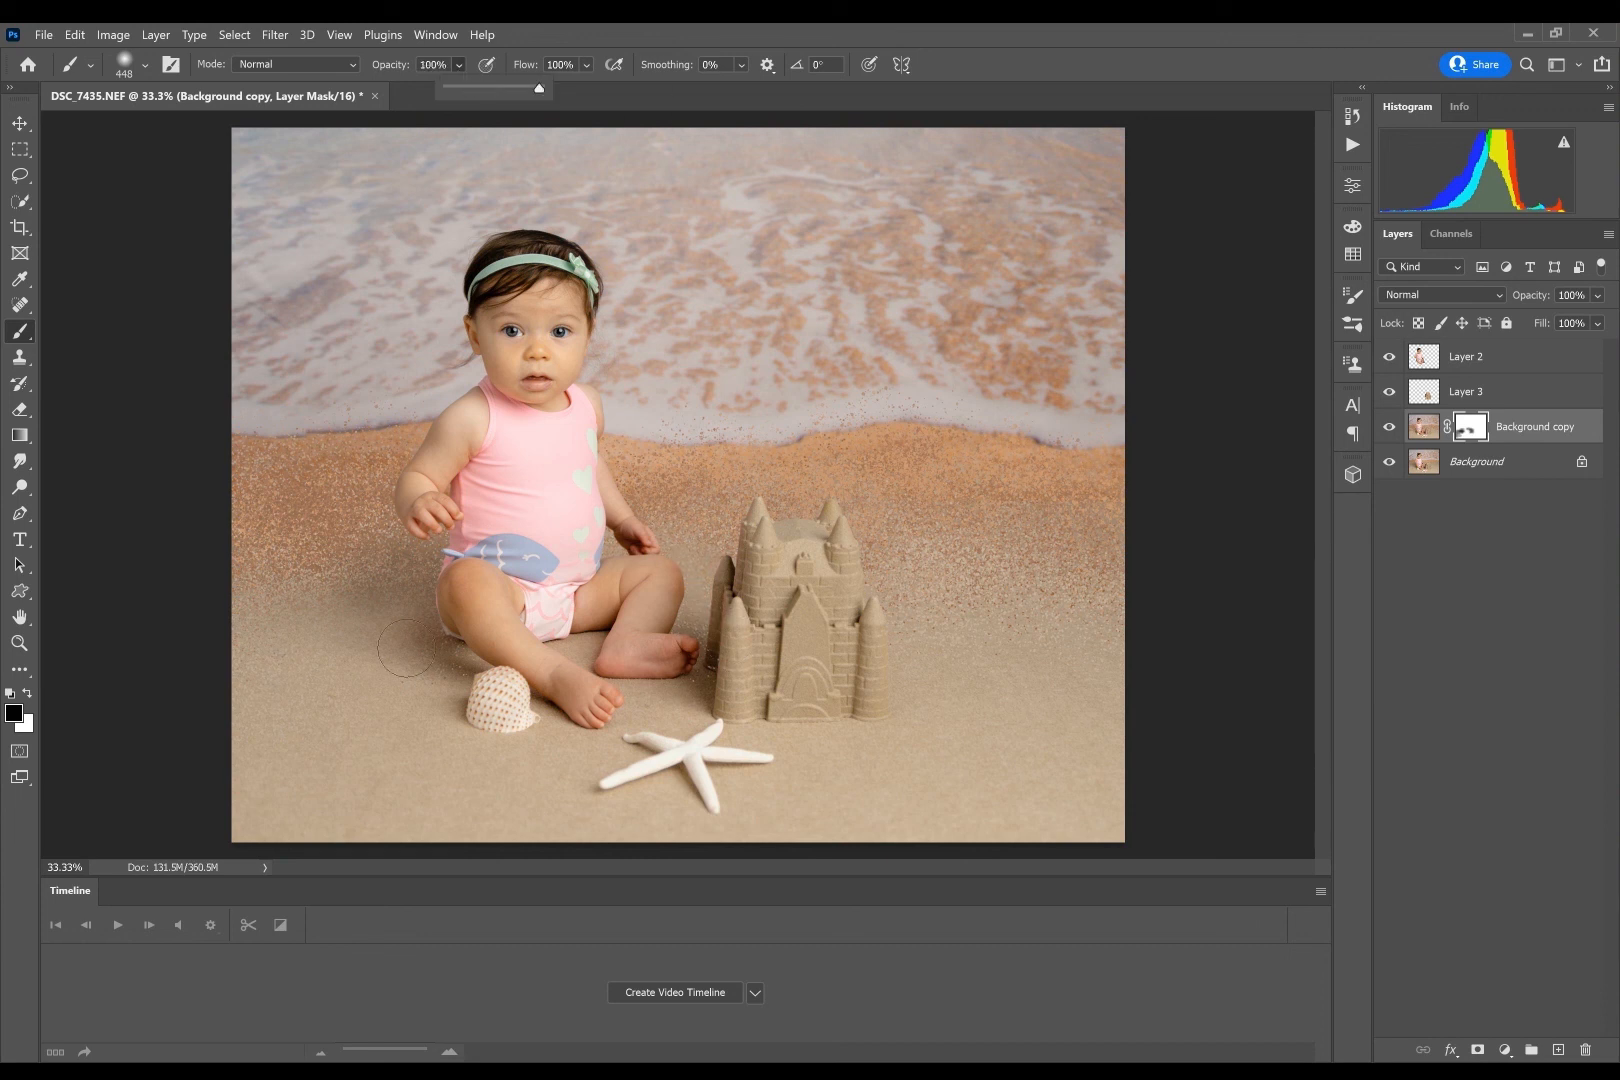
click(295, 708)
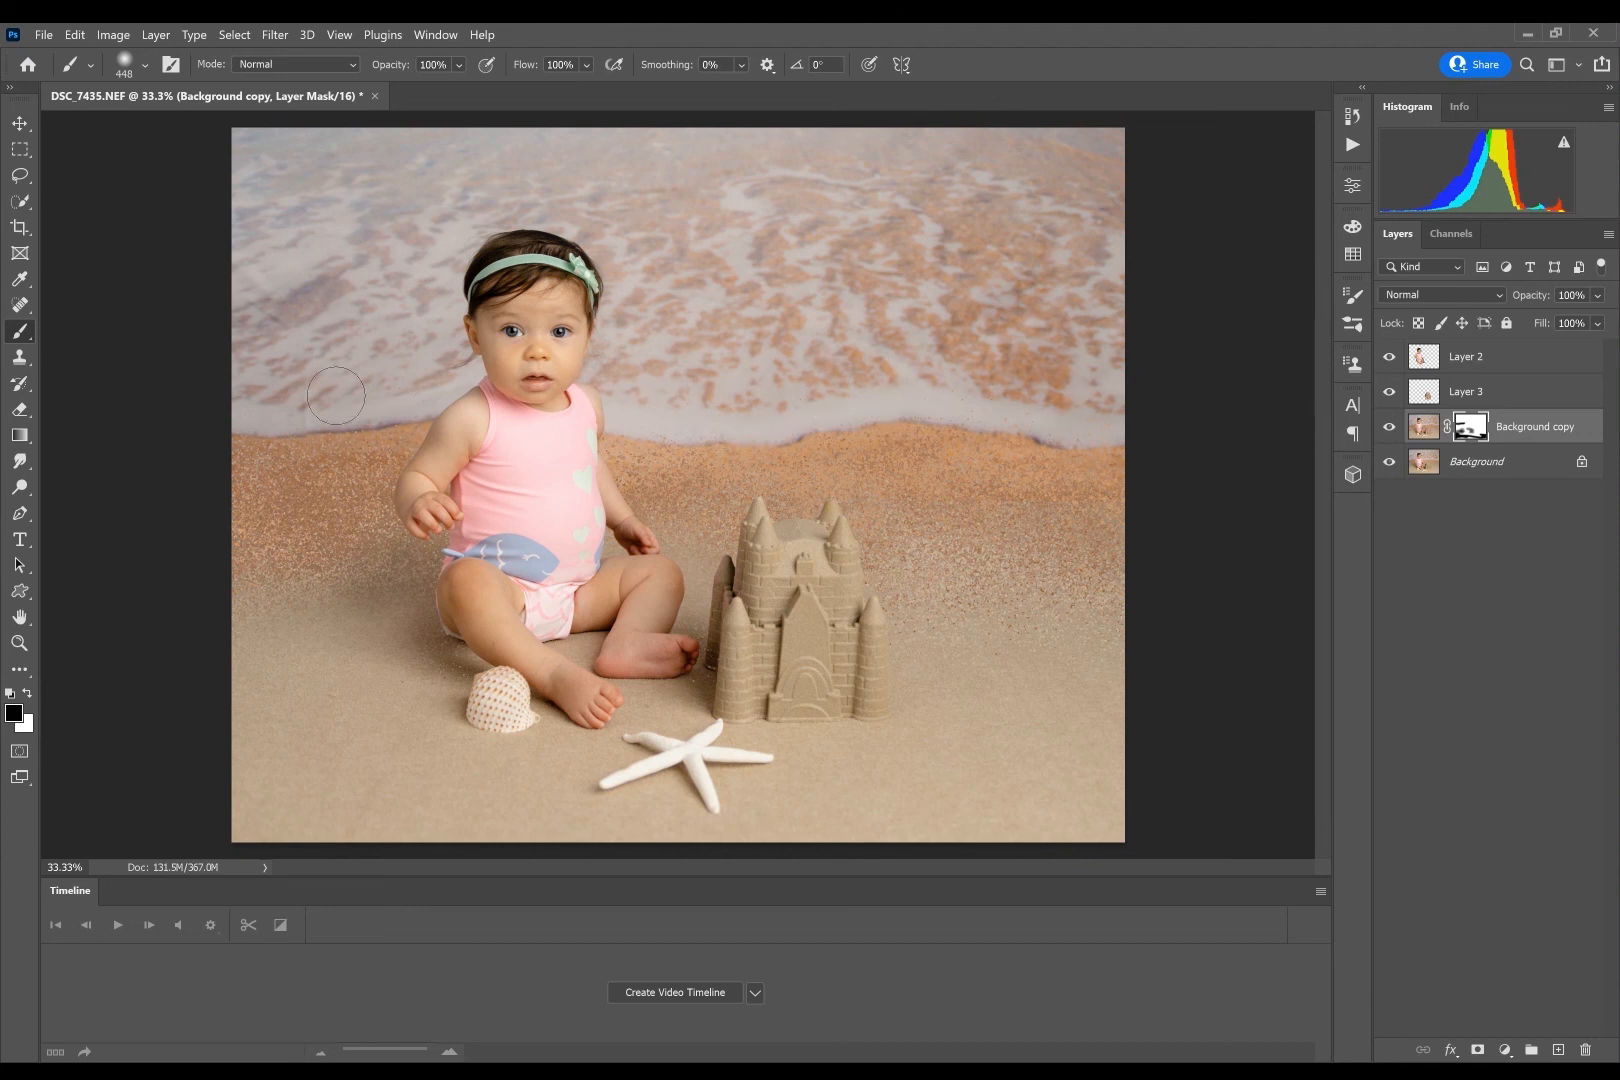
drag(336, 396, 250, 395)
- Thin out the specks across the sand transition around the baby and sandcastle, varying the mask brush opacity between 100% and 47%
click(458, 64)
click(463, 87)
click(457, 66)
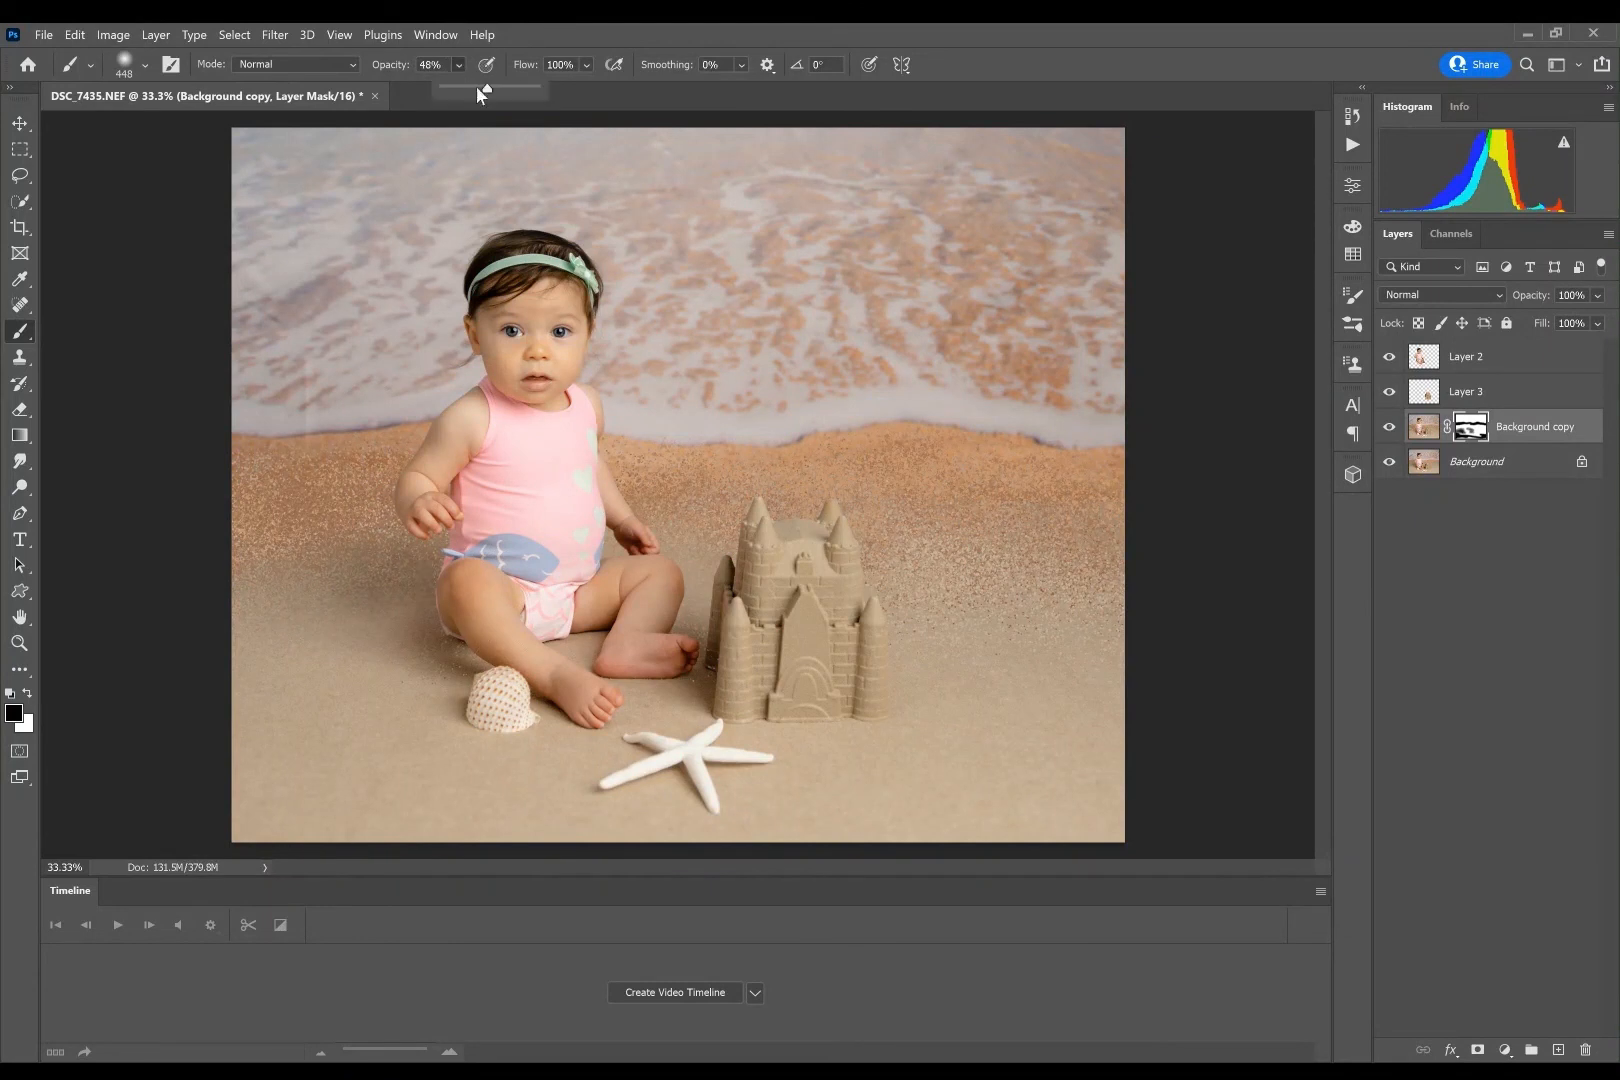
drag(477, 87, 640, 98)
click(465, 671)
click(461, 91)
click(921, 631)
mouse_move(940, 609)
mouse_down()
mouse_move(887, 588)
mouse_move(900, 568)
mouse_move(943, 569)
mouse_move(968, 600)
mouse_move(1161, 662)
mouse_move(961, 558)
mouse_move(1149, 603)
mouse_move(386, 530)
mouse_up()
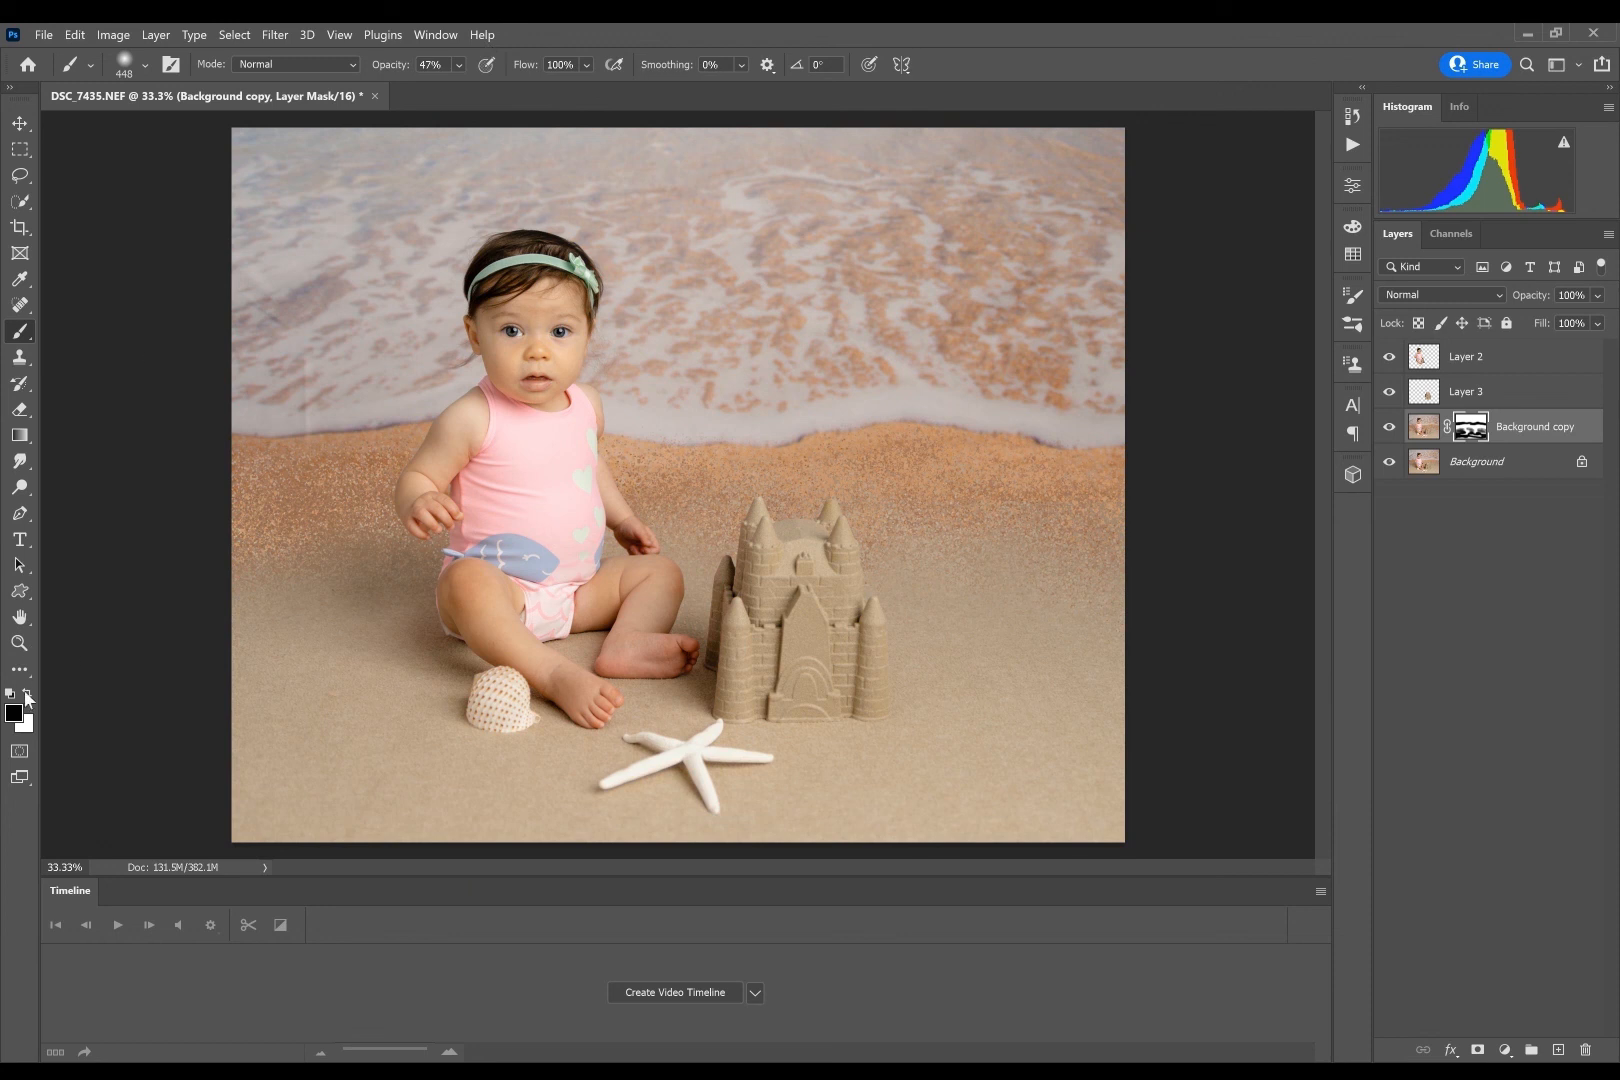
- Paint white at 13% opacity on the mask beside the baby's leg and compare the image with the layer hidden
click(27, 693)
click(458, 65)
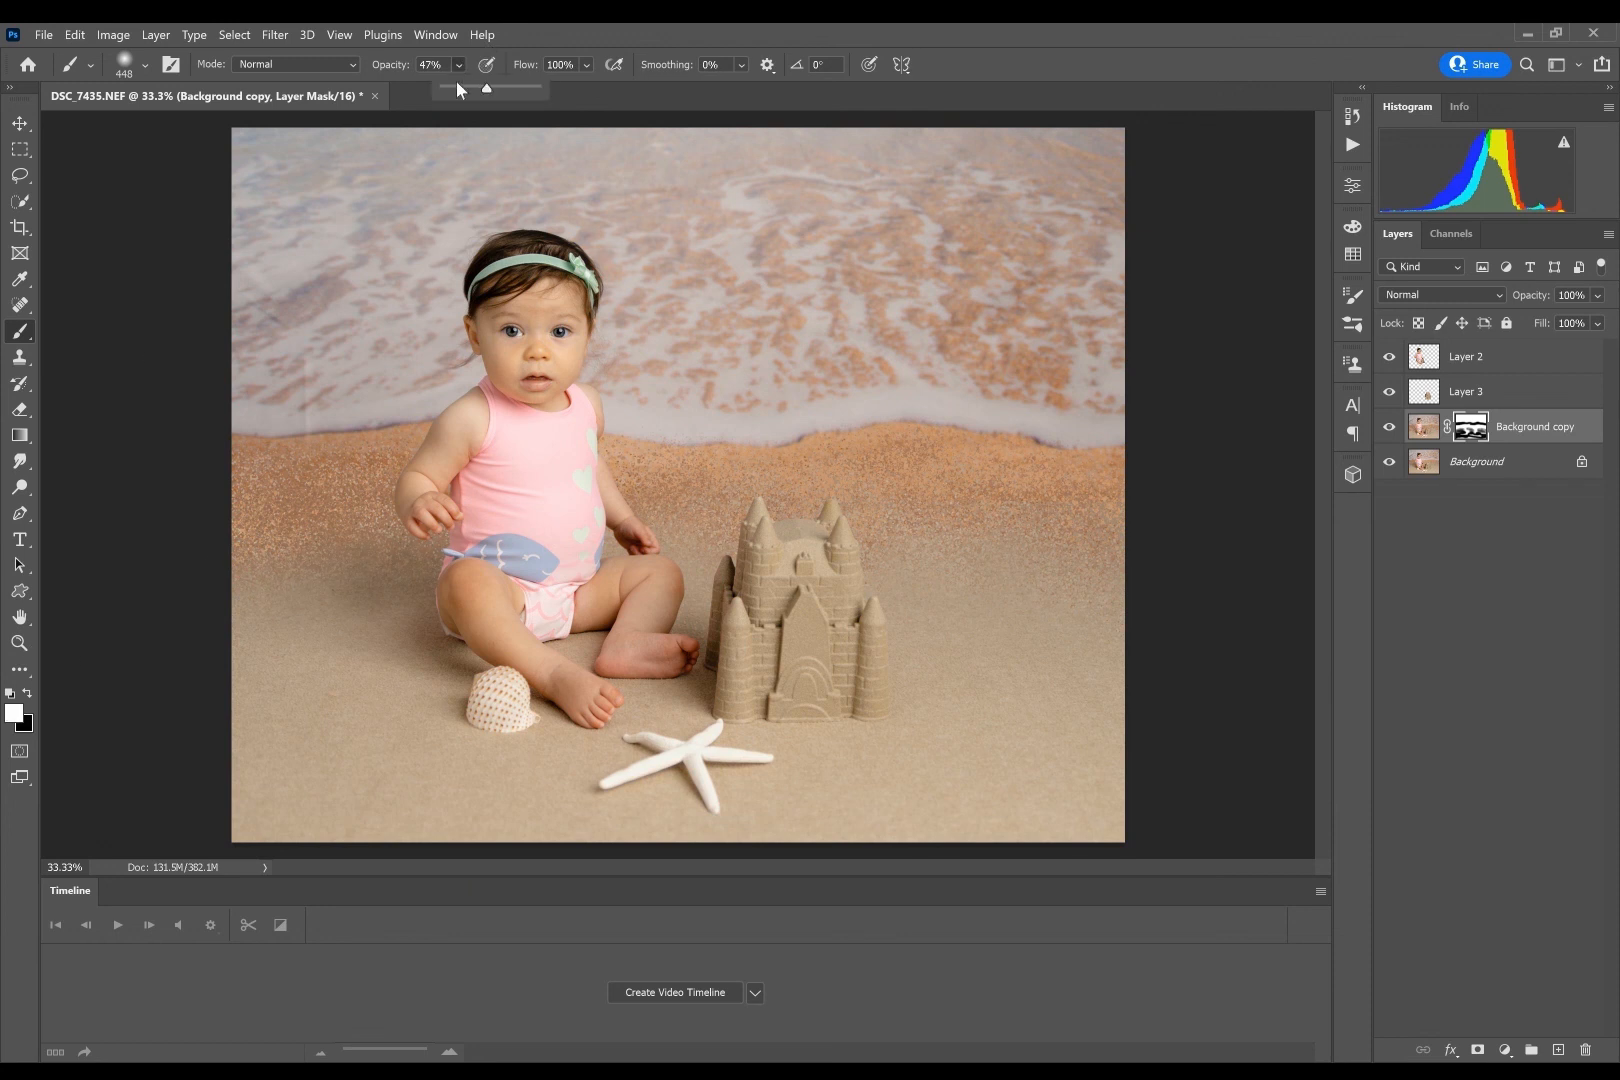
click(451, 592)
click(1389, 428)
click(1389, 428)
- Switch the mask brush back to black and lightly touch up the orange sand just below the waterline
click(27, 692)
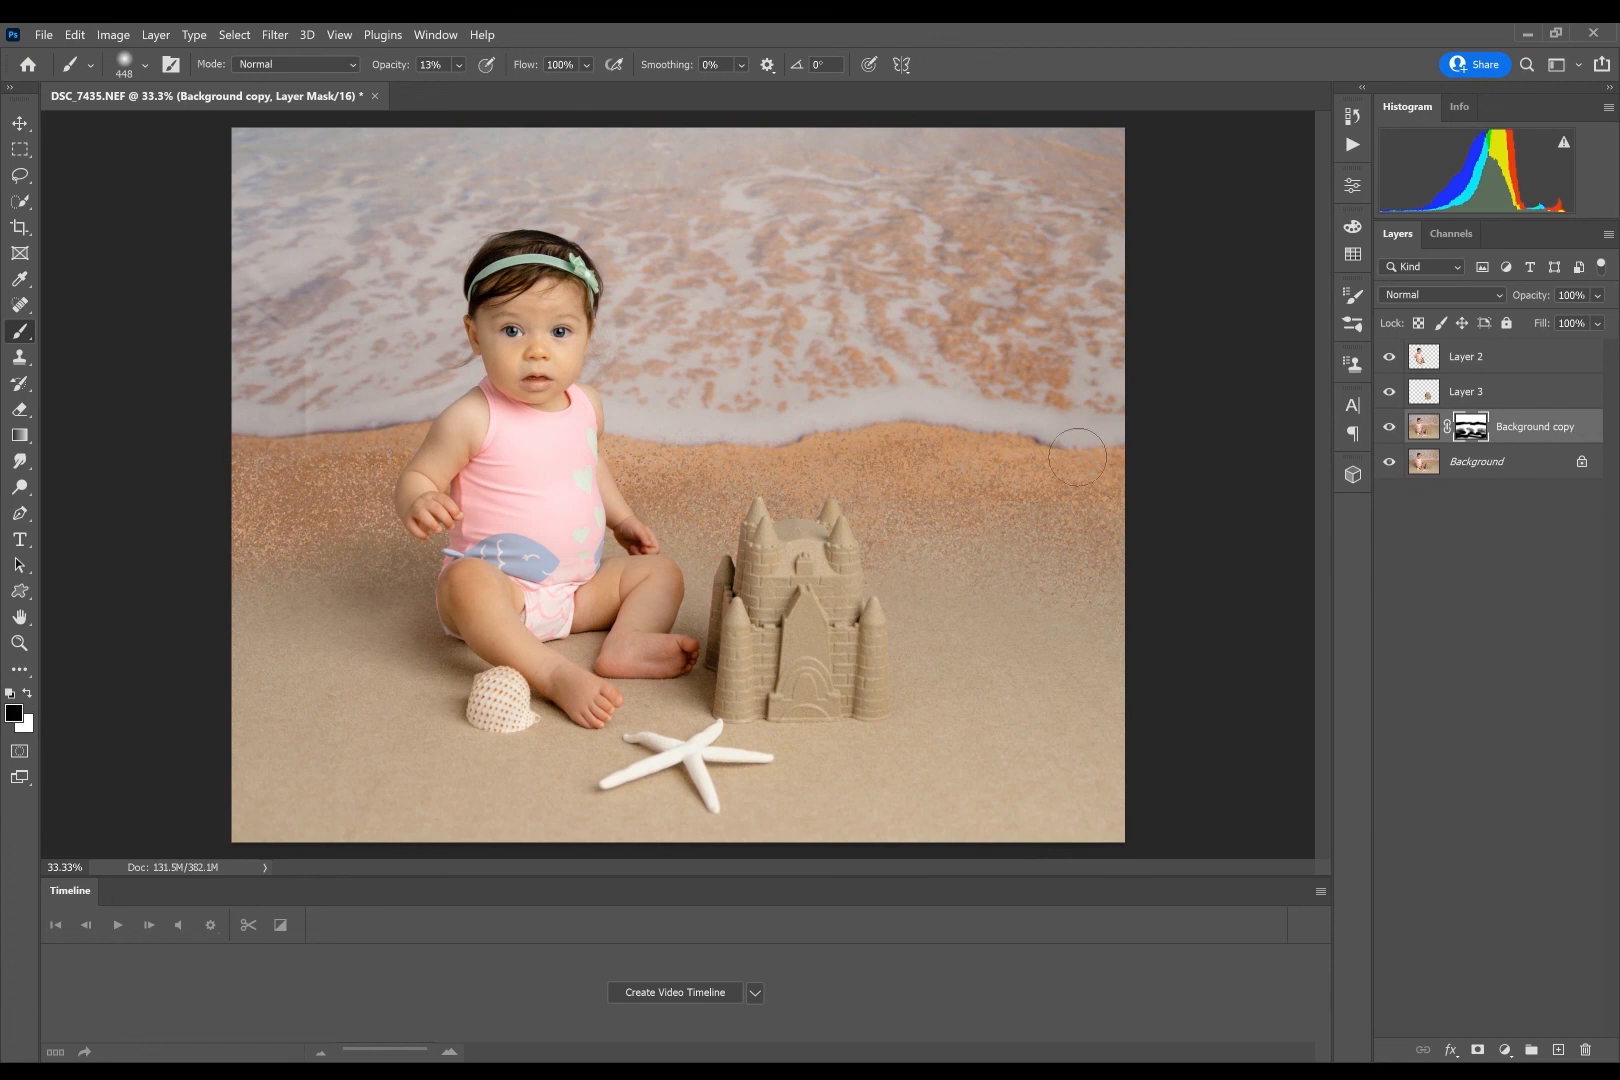
click(458, 64)
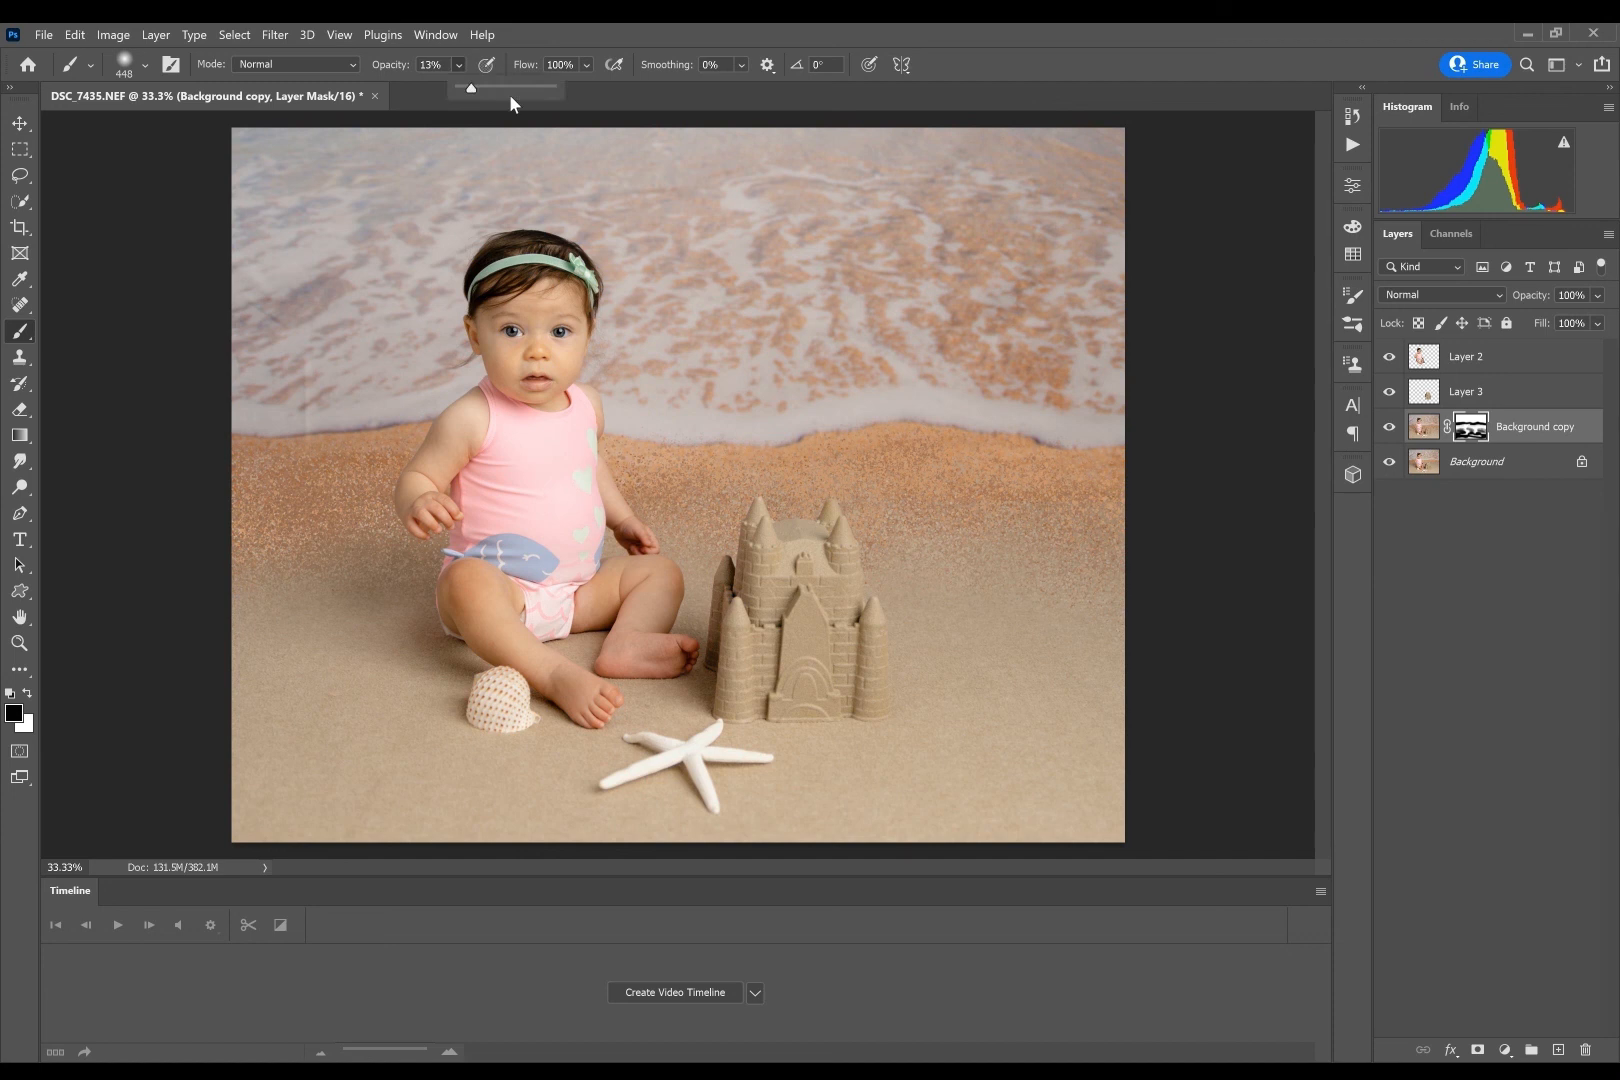
click(257, 474)
- Duplicate the Background layer, merge the duplicate with the masked Background copy layer, and duplicate the merged layer
click(1463, 458)
key(ctrl+j)
shift+click(1533, 427)
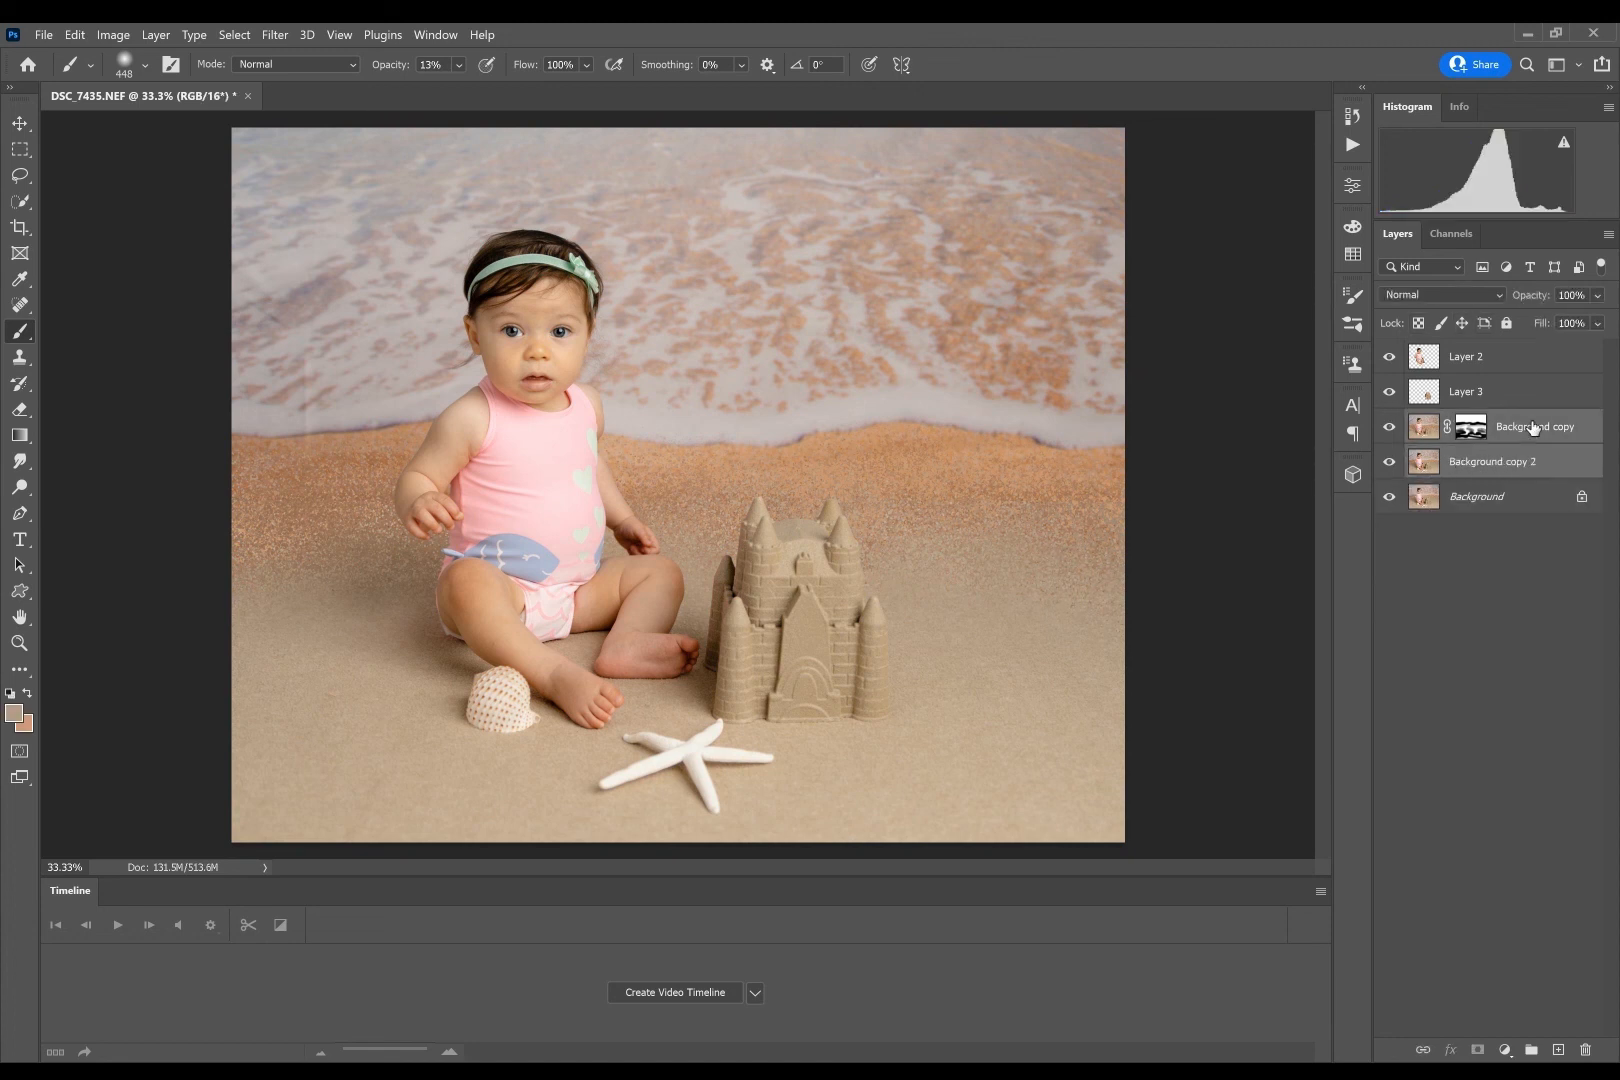
key(ctrl+e)
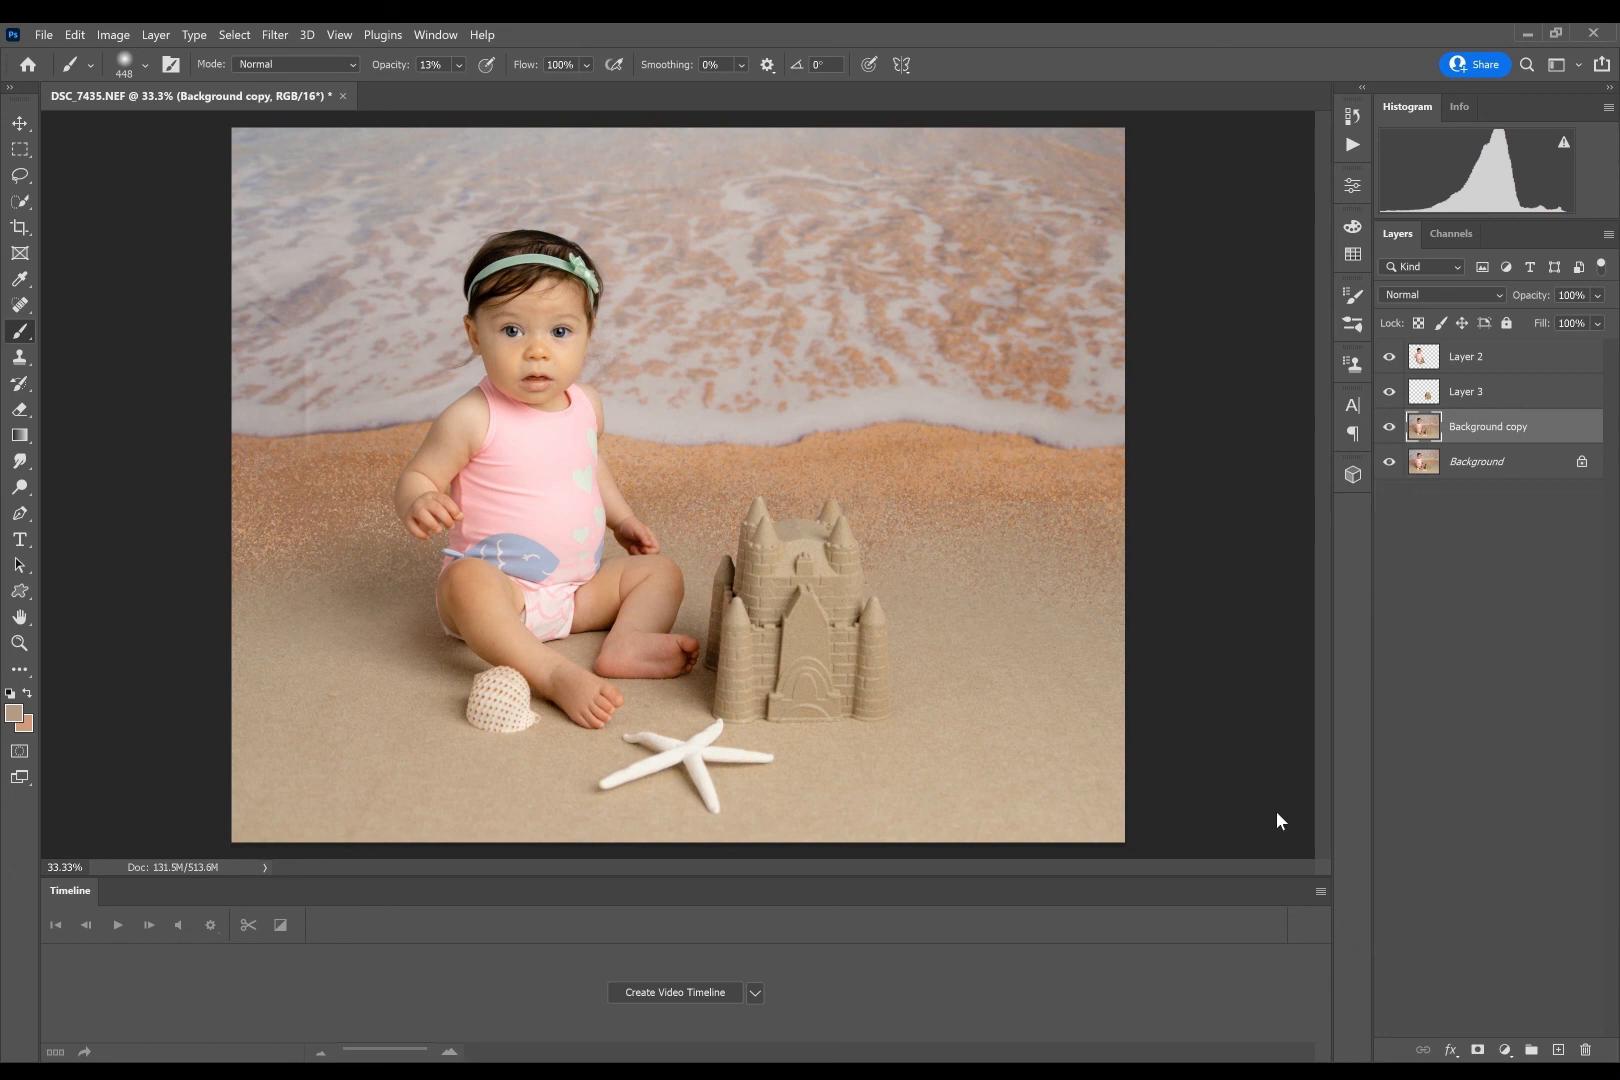
key(ctrl+j)
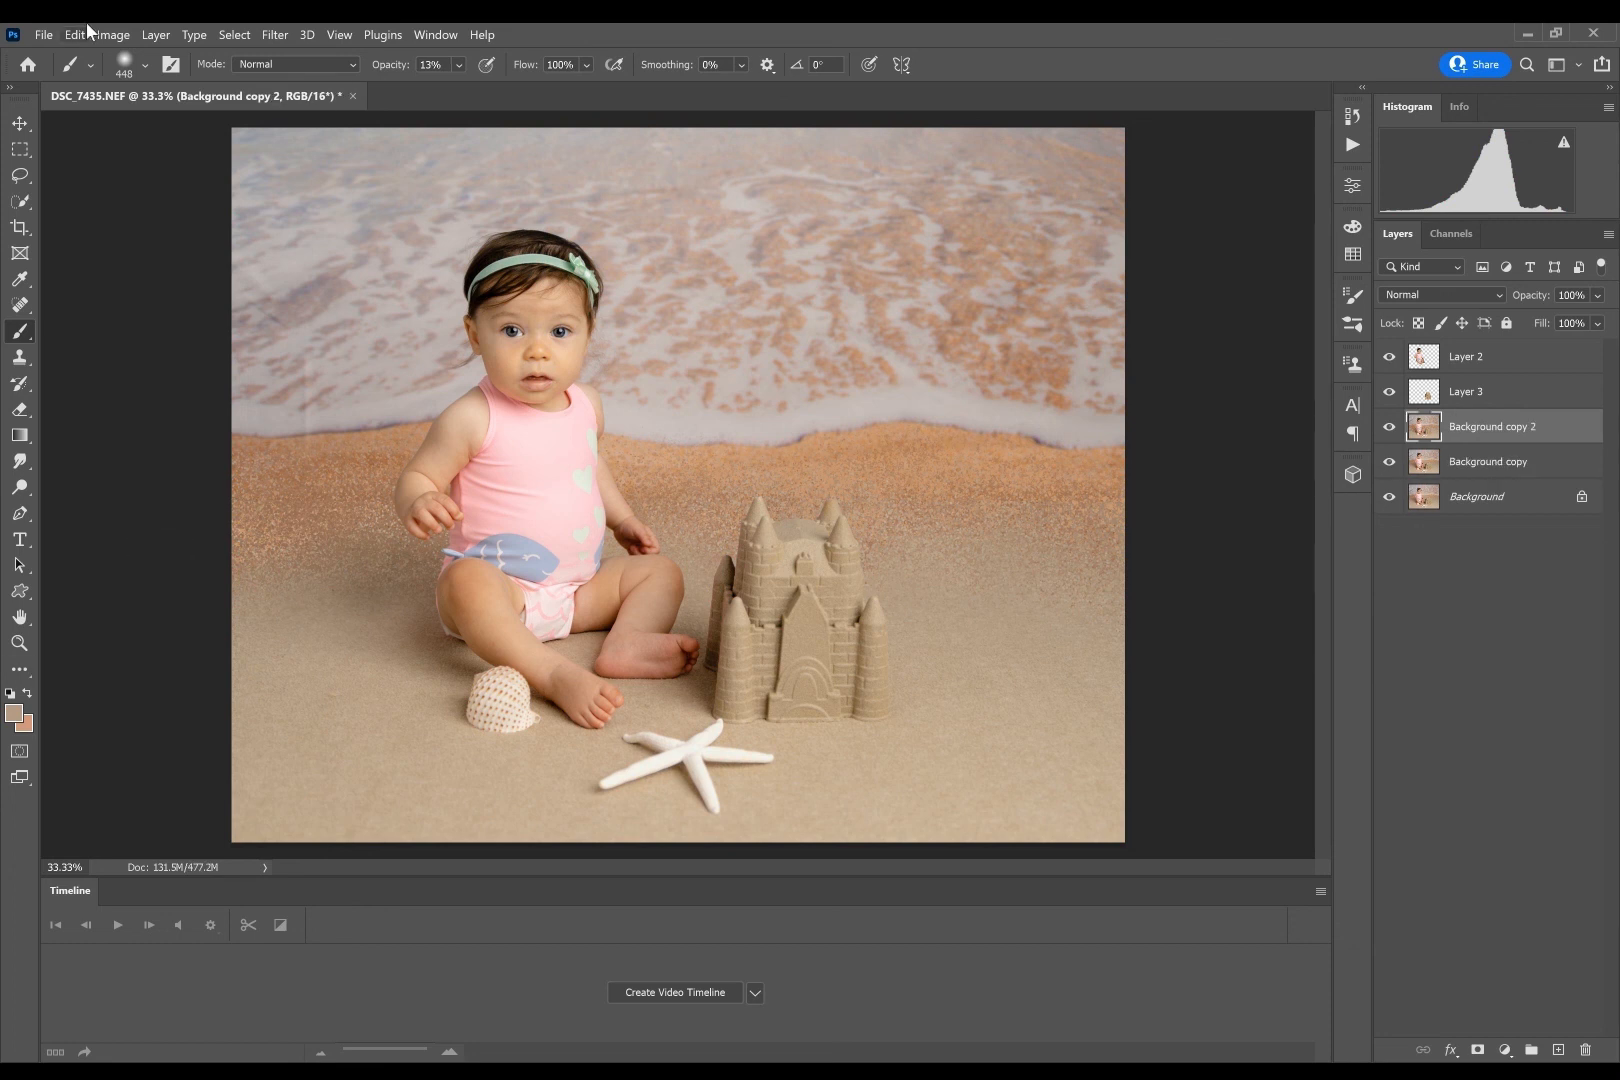
- Paint sampled tan over the orange sand around the baby and sandcastle with a 511 px soft brush at 24% opacity, and compare before and after
click(145, 64)
drag(227, 122, 232, 122)
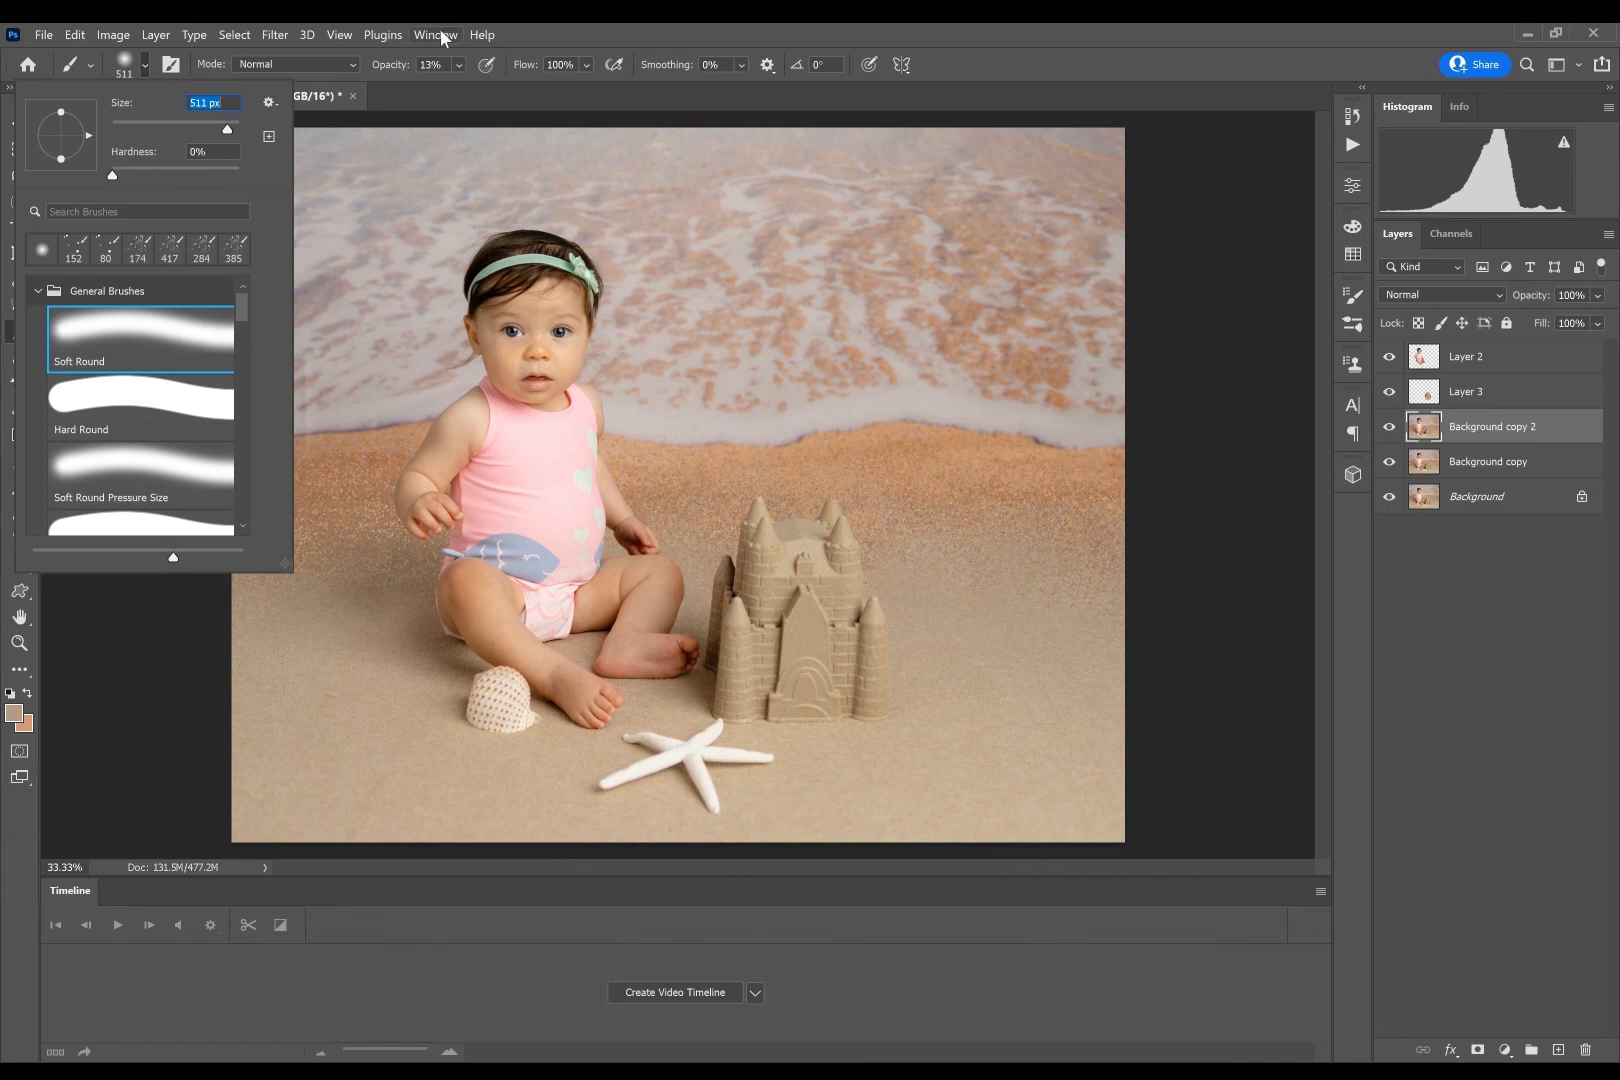
alt+click(317, 674)
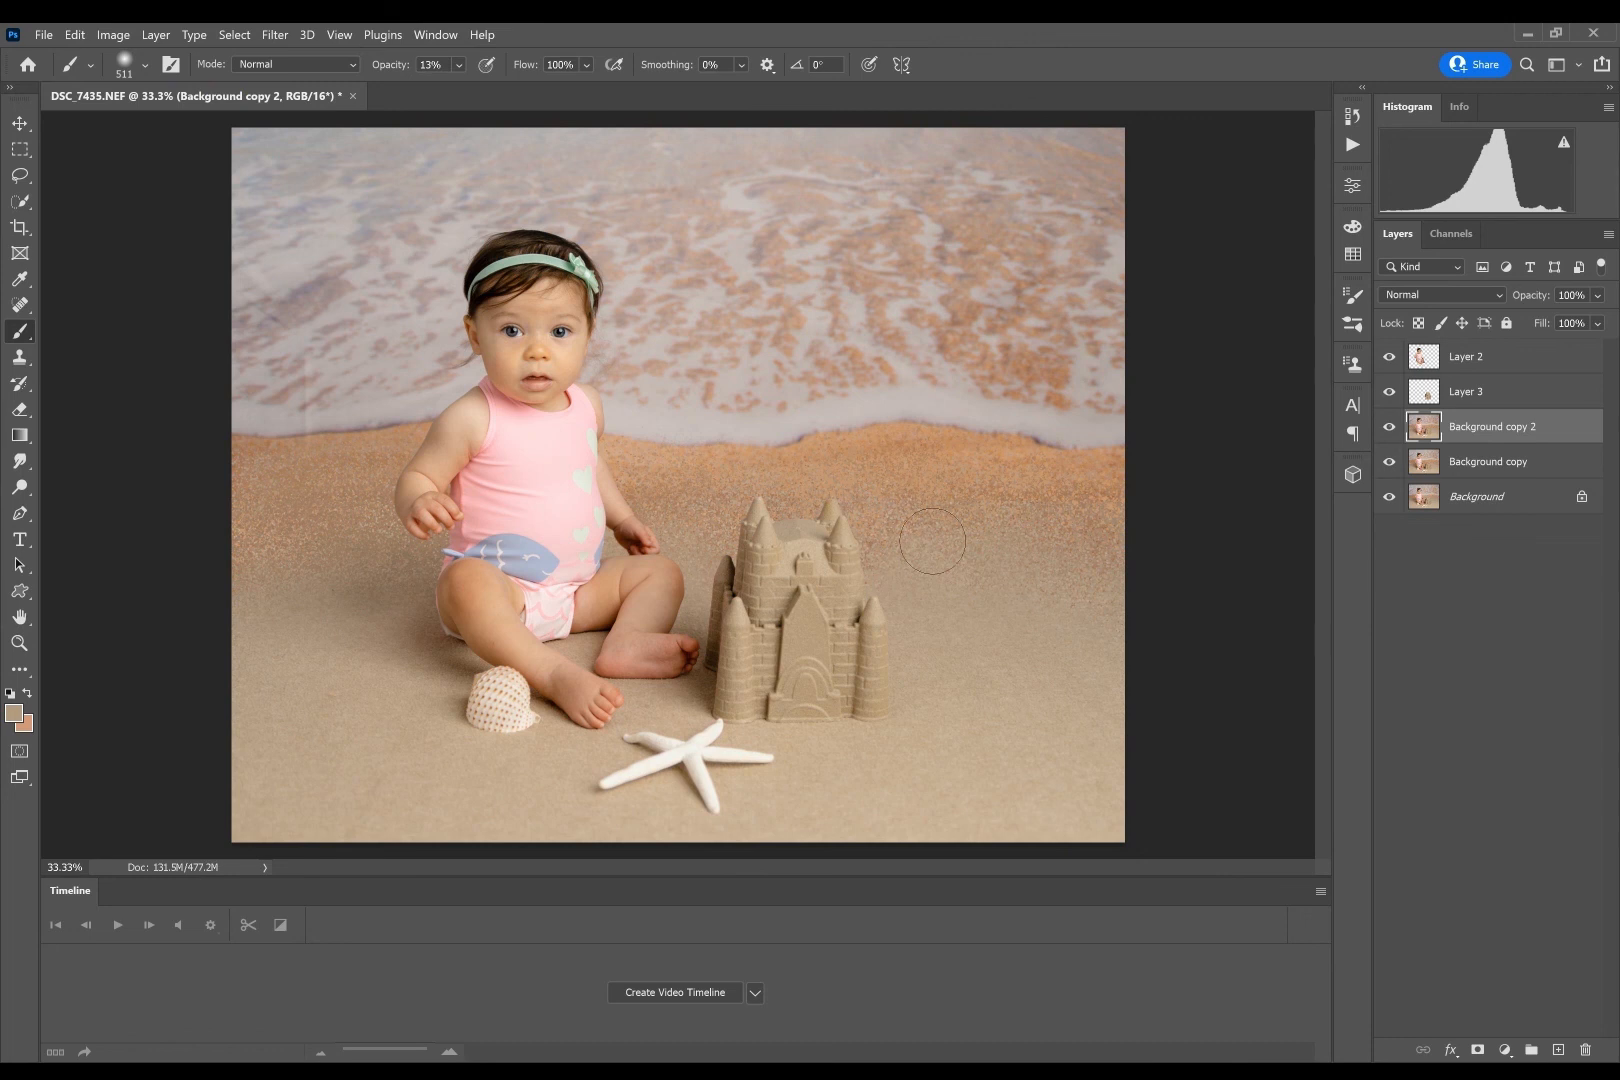
click(458, 66)
click(480, 87)
alt+click(346, 582)
drag(404, 461, 220, 491)
mouse_move(680, 462)
mouse_down()
mouse_move(632, 478)
mouse_move(904, 540)
mouse_up()
alt+click(685, 490)
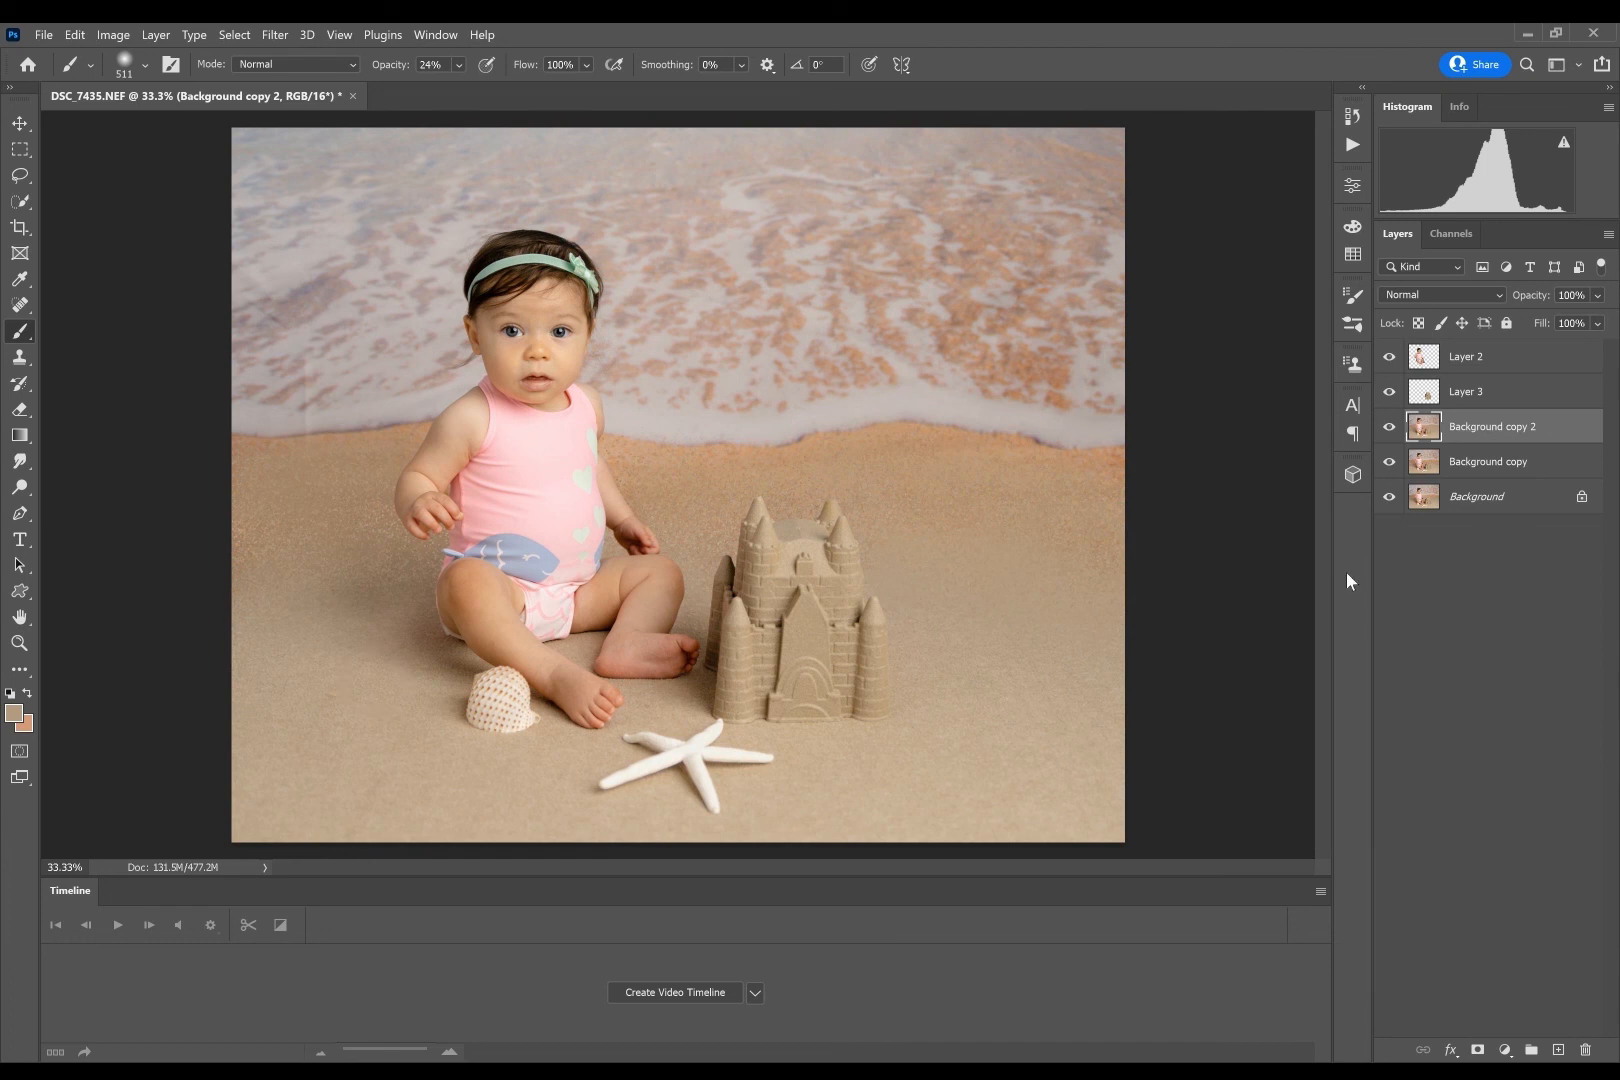
click(1389, 428)
click(1388, 427)
click(1388, 427)
- Lasso the vertical crease in the water beside the baby, fill the selection to remove it, and deselect
click(20, 175)
mouse_move(320, 403)
mouse_down()
mouse_move(300, 362)
mouse_move(318, 438)
mouse_up()
key(shift+BackSpace)
key(Return)
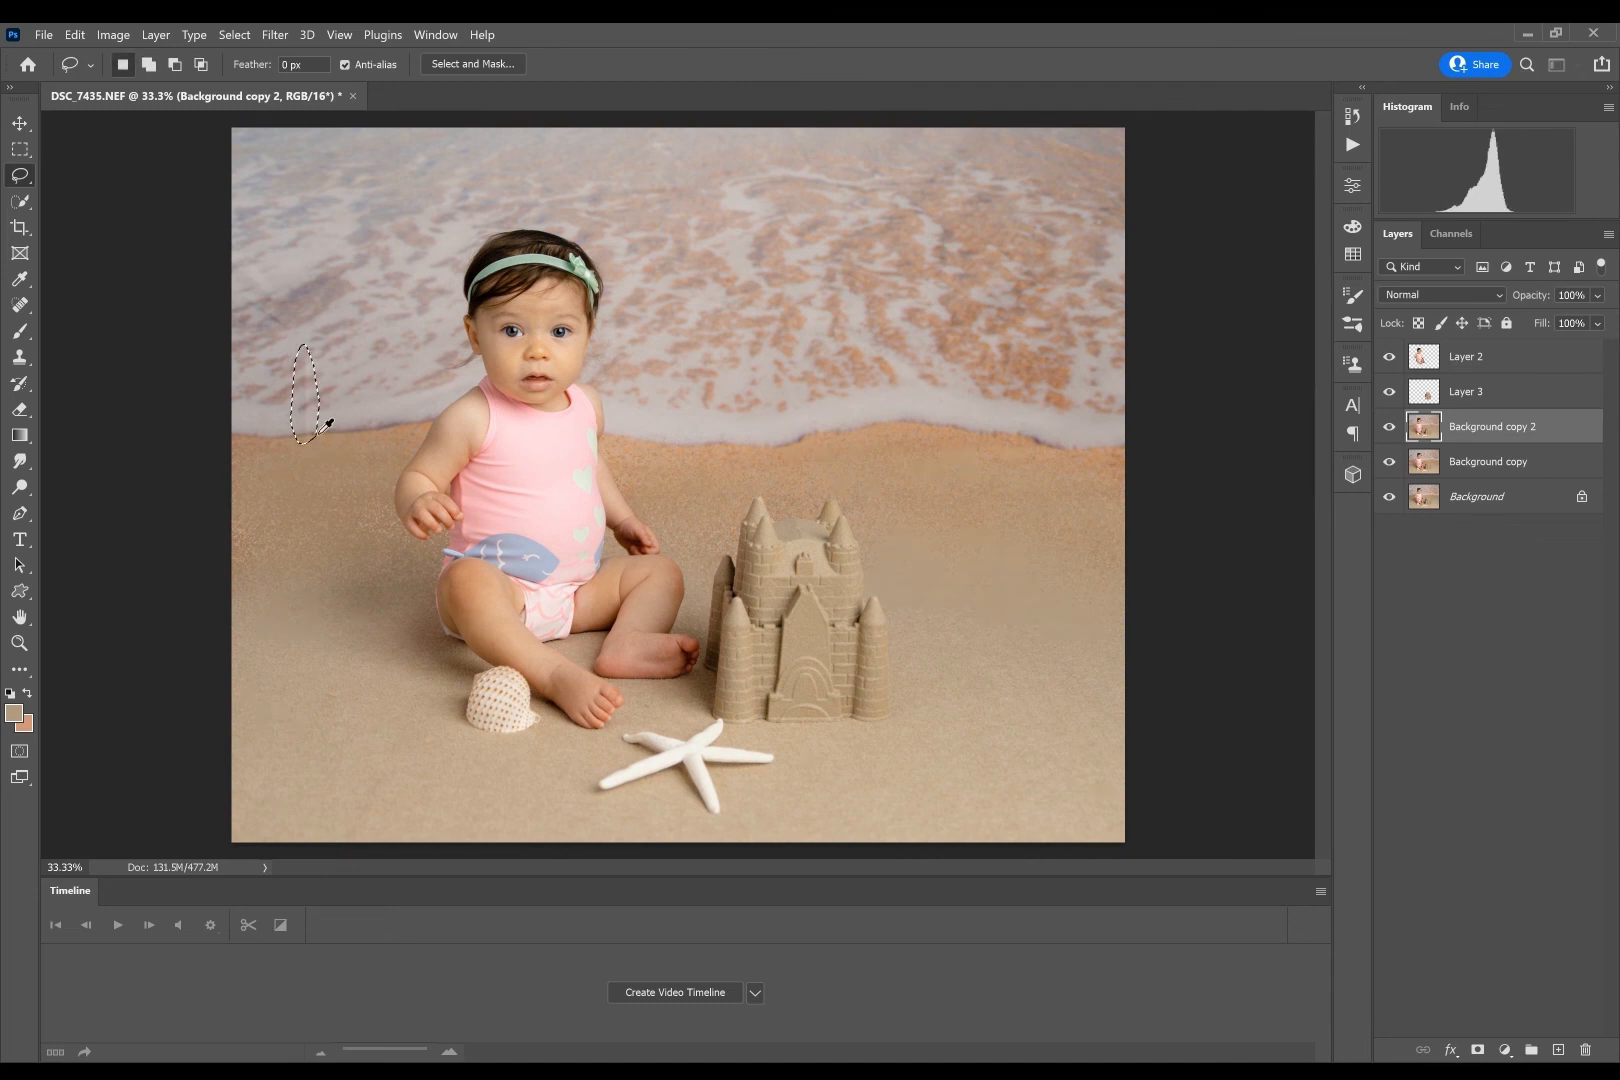
key(ctrl+d)
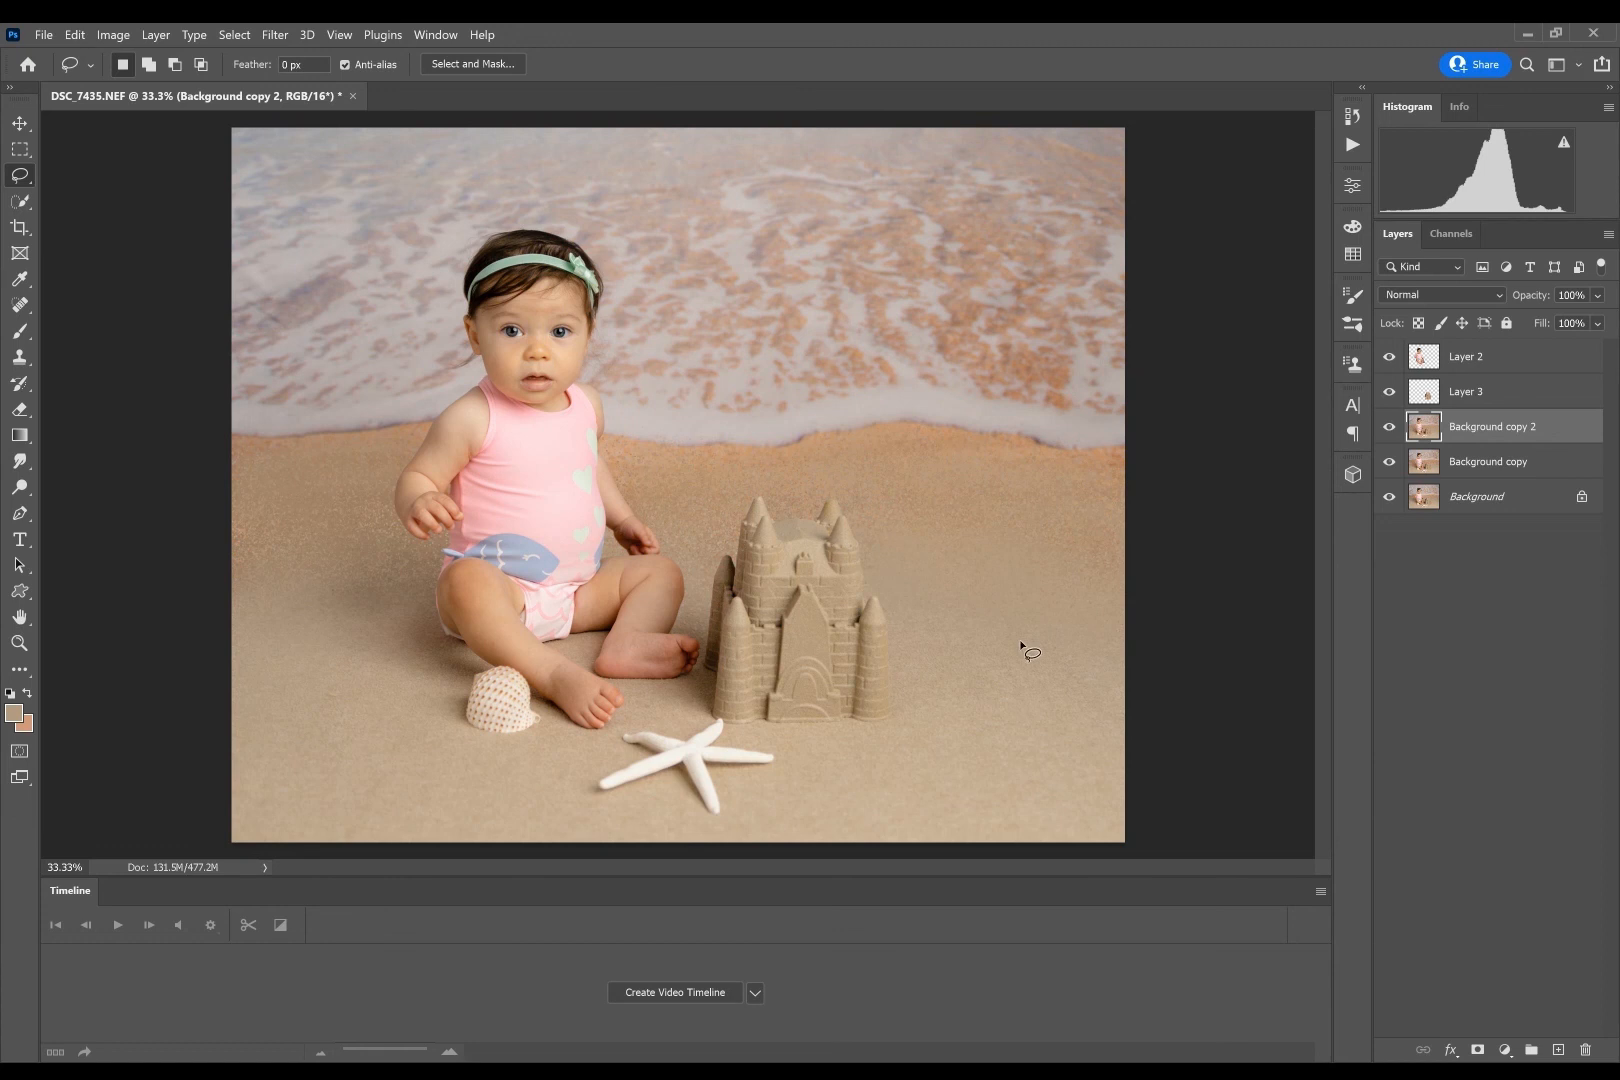
click(21, 328)
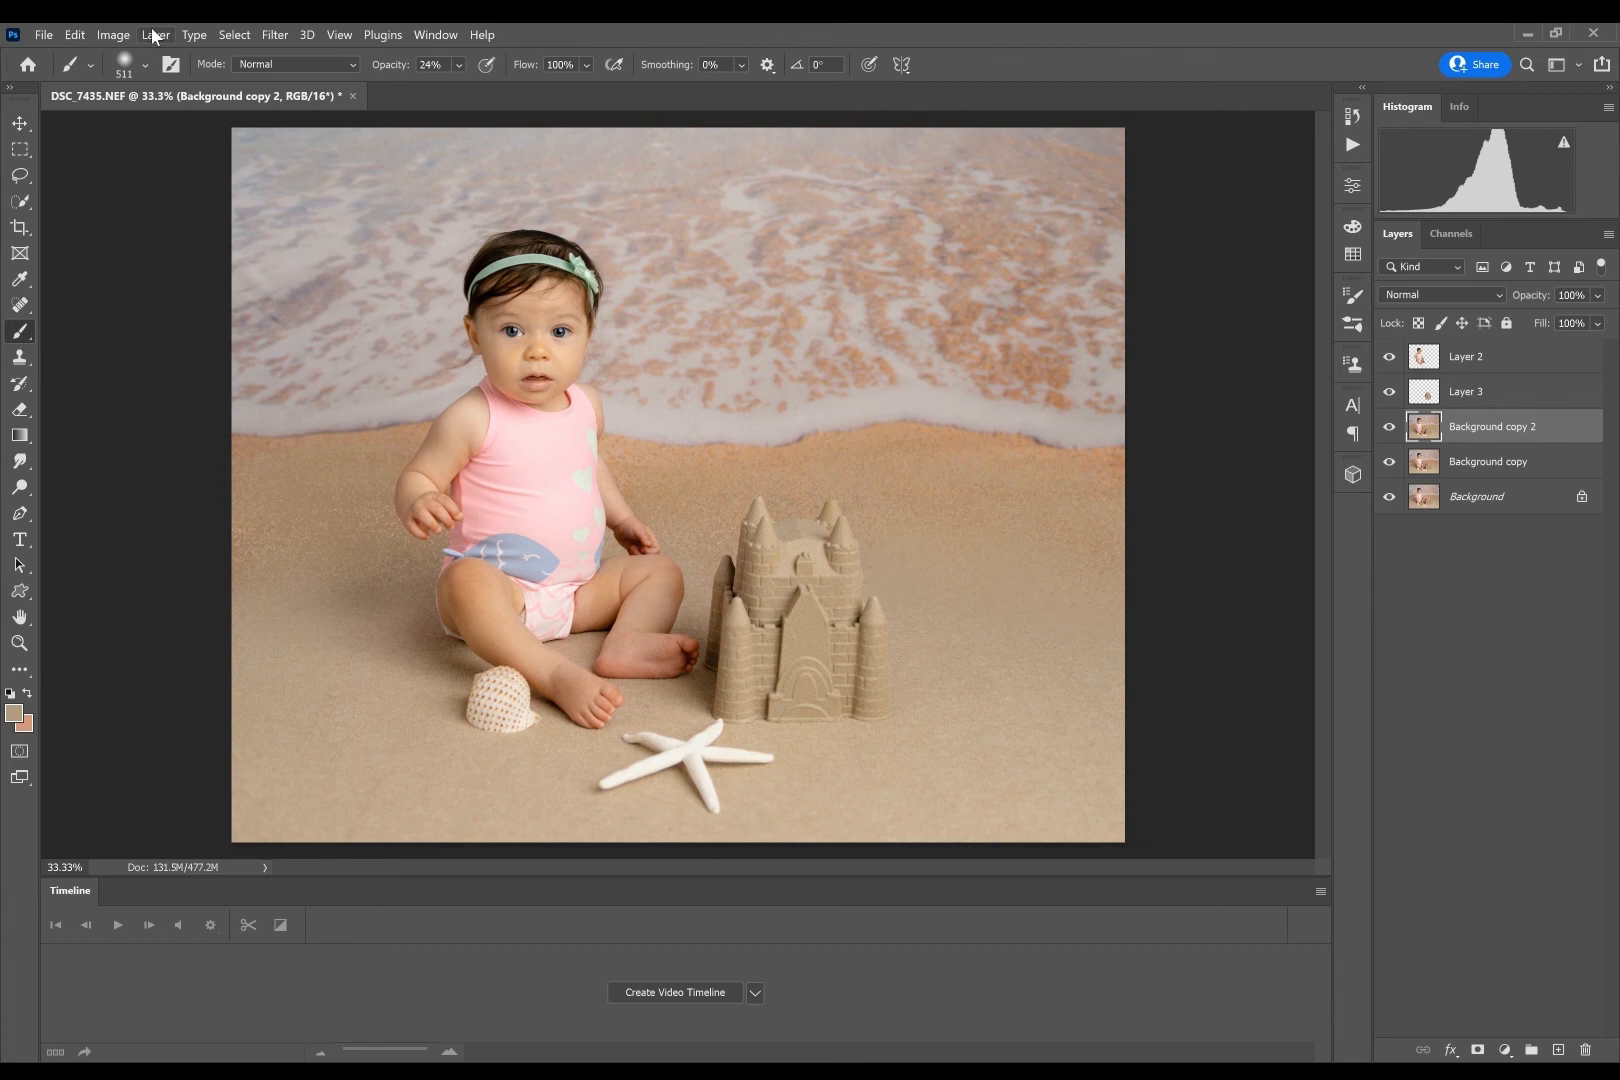
click(90, 65)
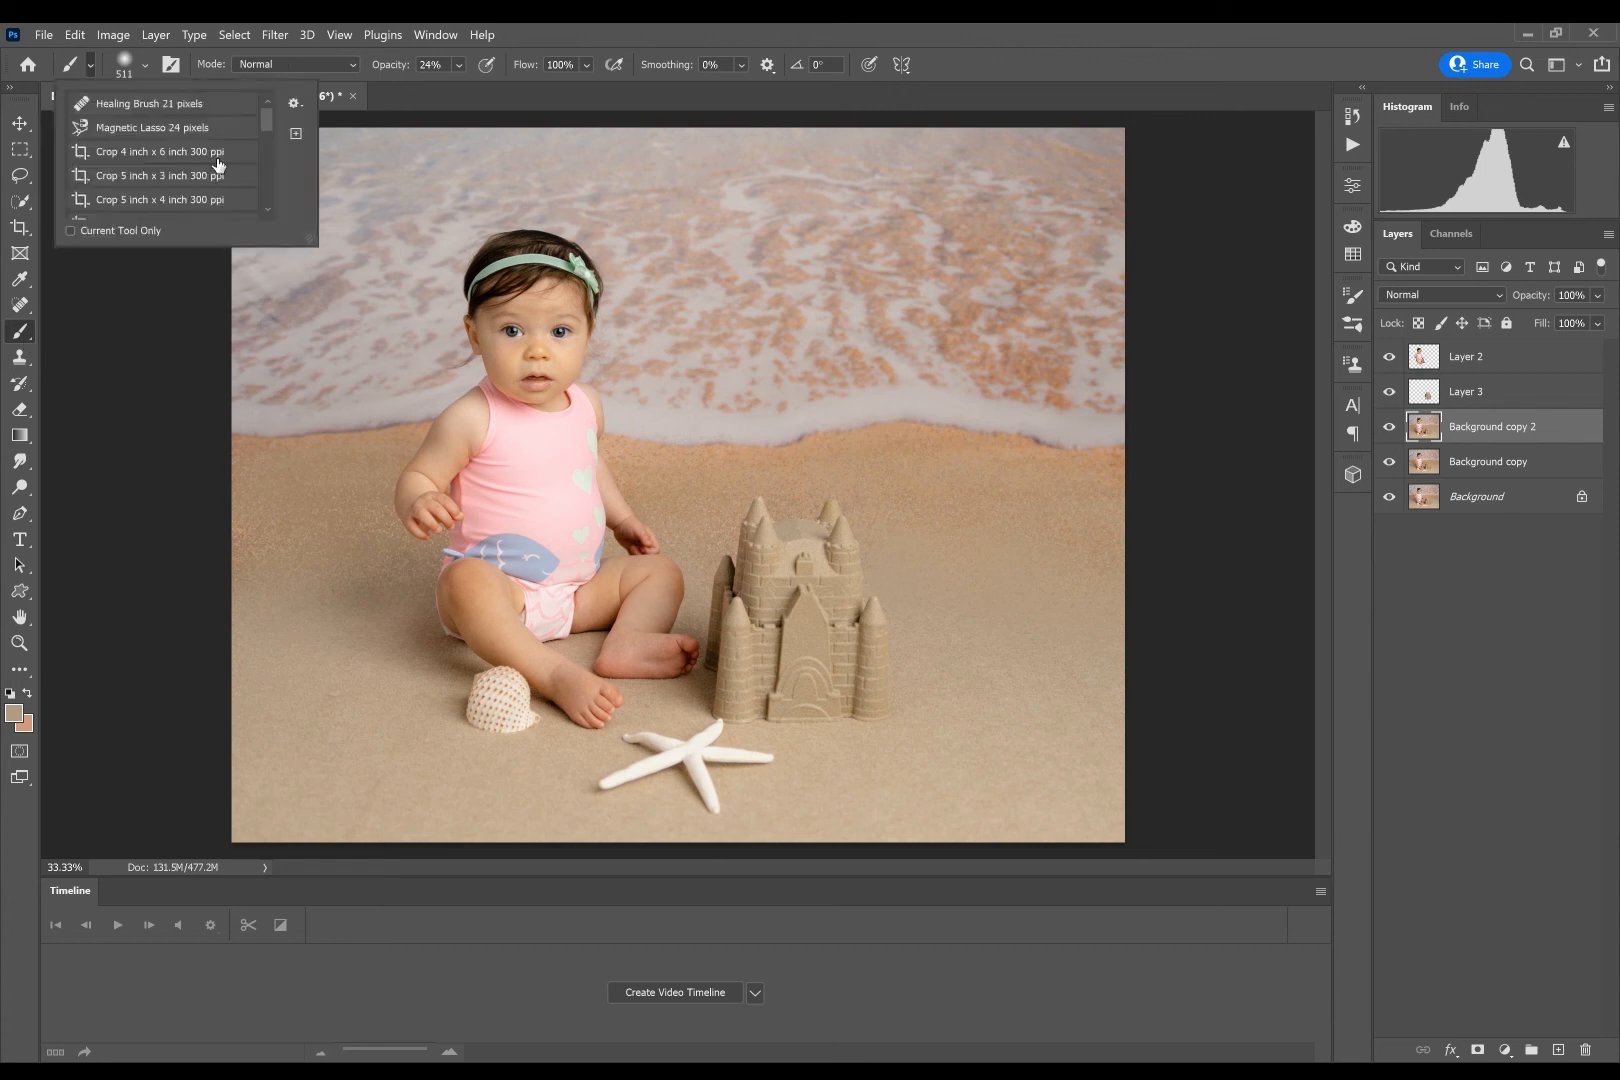
click(144, 66)
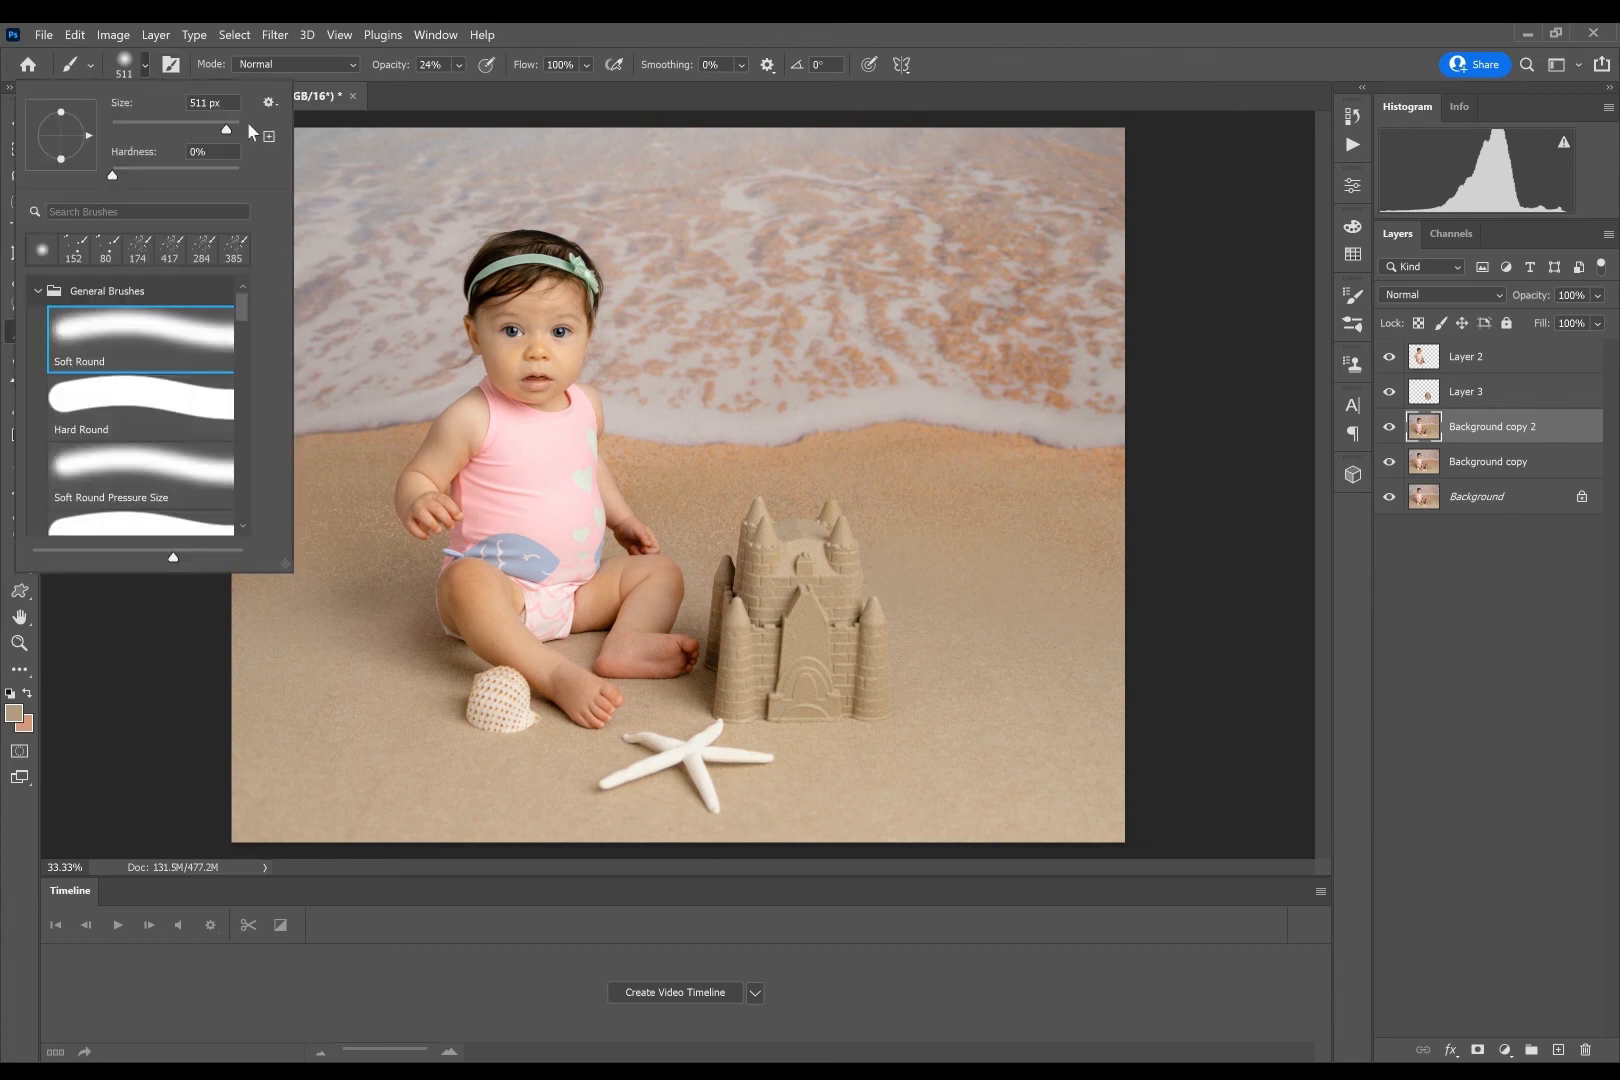
drag(239, 305, 235, 491)
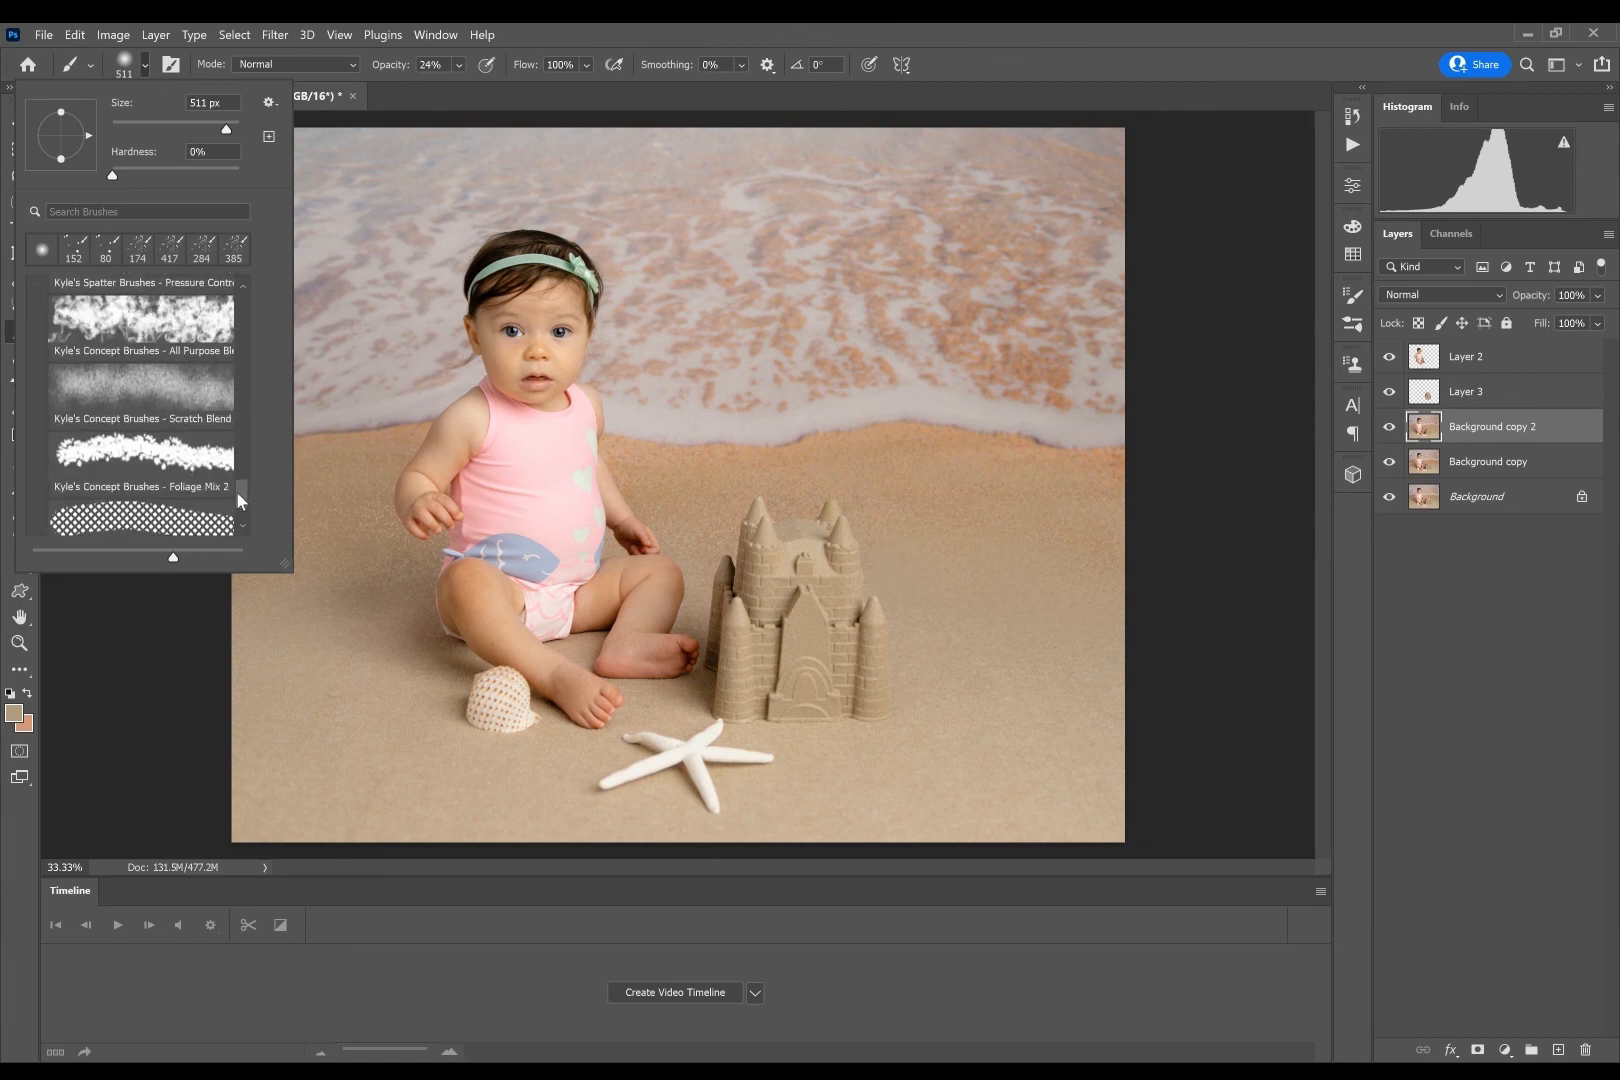
click(1436, 587)
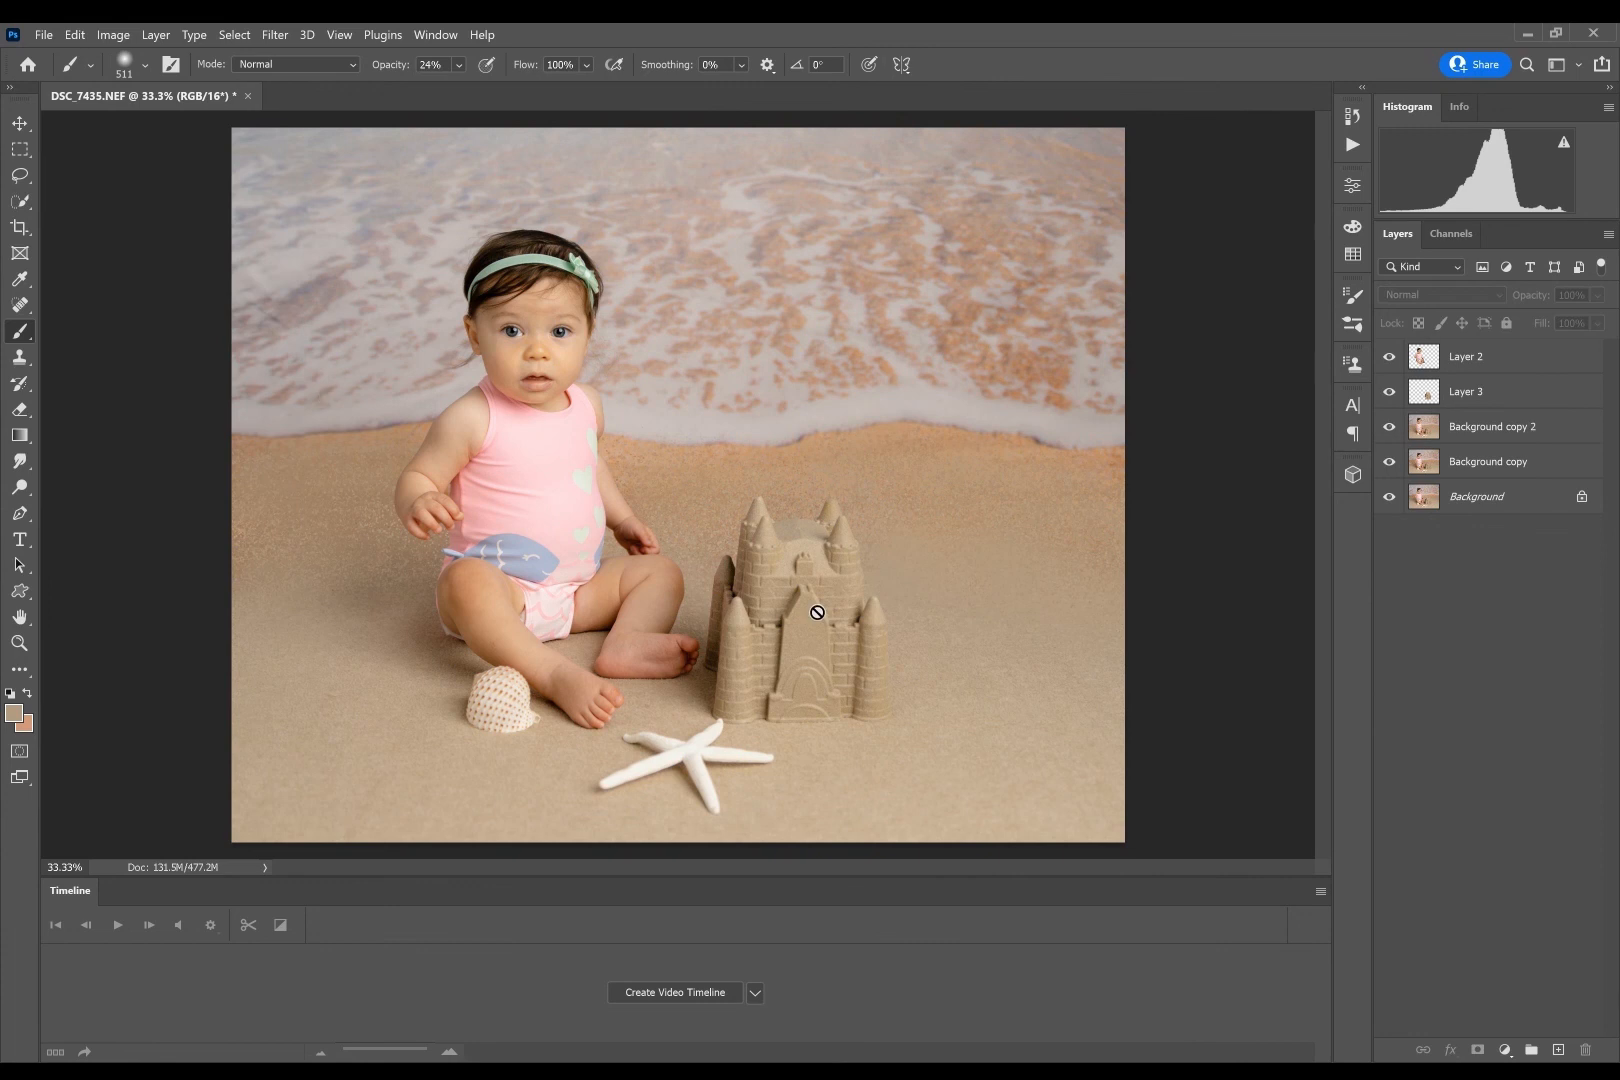